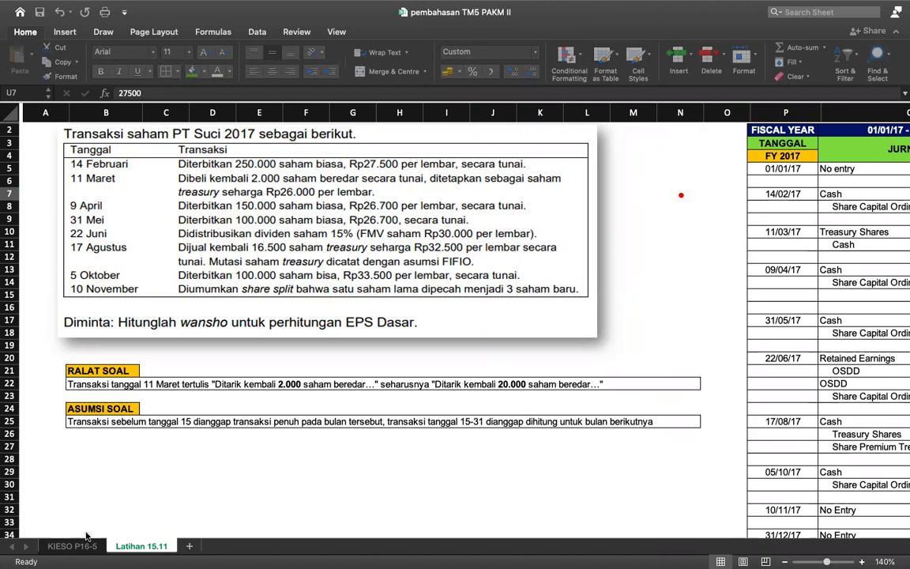
Mark up the exercise: circle the KIESO P16-5 sheet name, underline "PT Suci 2017" and "wansho", and bracket the transaction list on both sides
left_click_drag(100, 531, 95, 527)
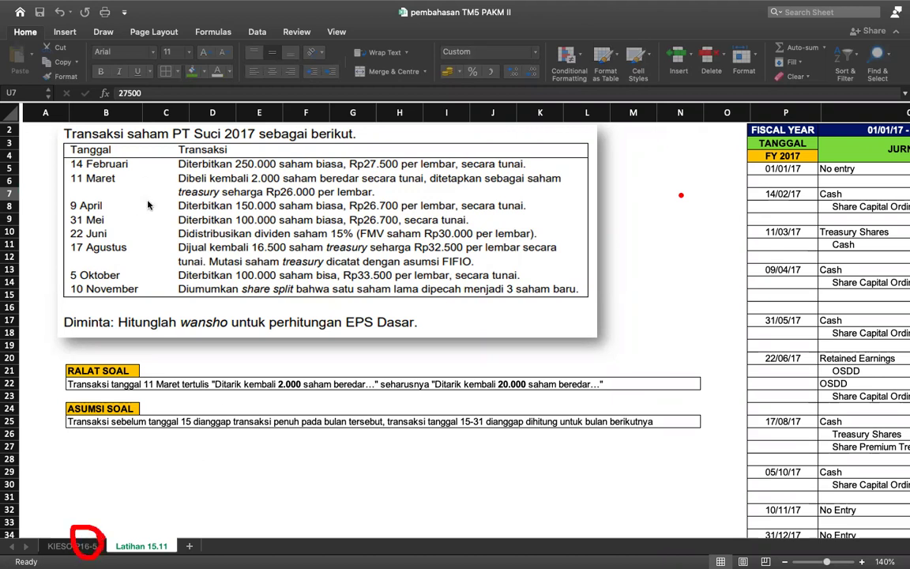
left_click_drag(175, 141, 254, 139)
mouse_move(59, 170)
left_mouse_down()
mouse_move(41, 194)
mouse_move(41, 268)
mouse_move(69, 291)
left_mouse_up()
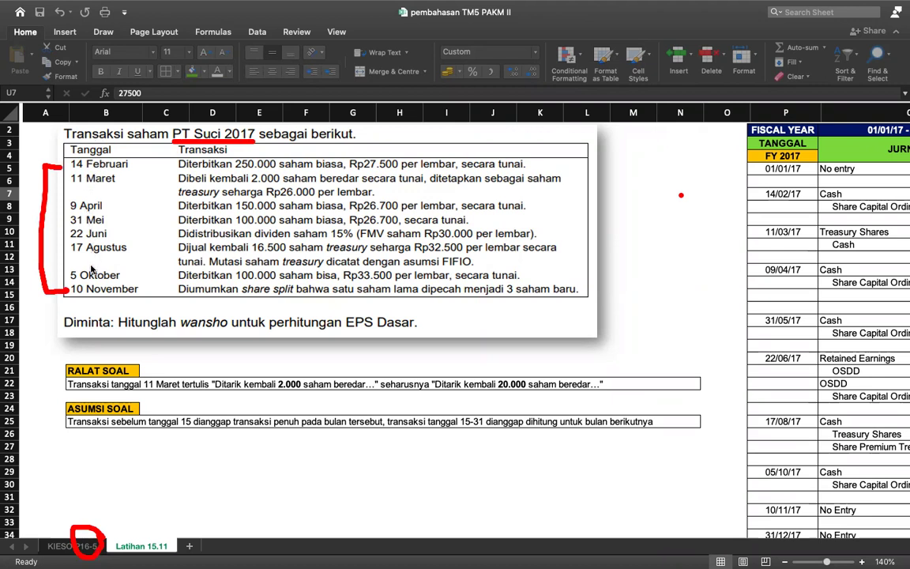
mouse_move(580, 167)
left_mouse_down()
mouse_move(592, 170)
mouse_move(598, 255)
mouse_move(586, 290)
left_mouse_up()
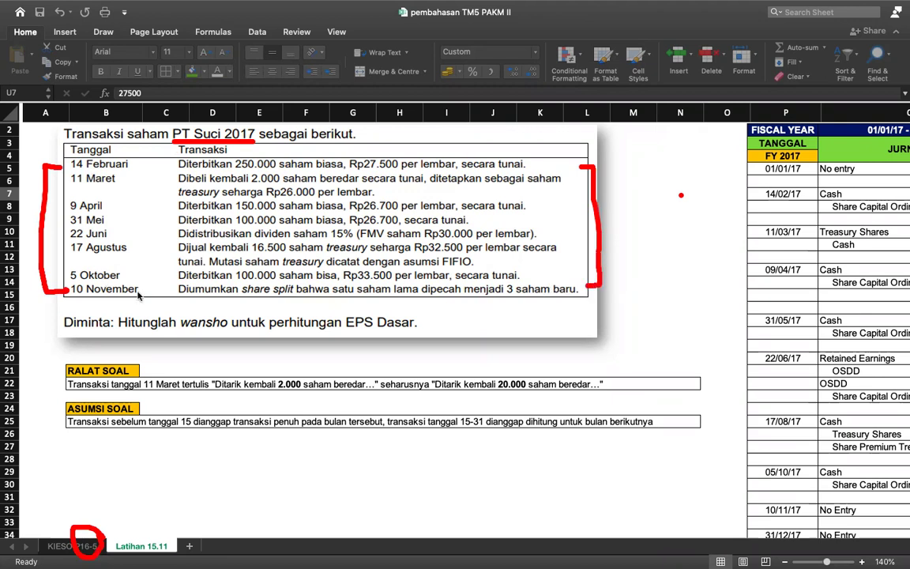
left_click_drag(191, 332, 252, 331)
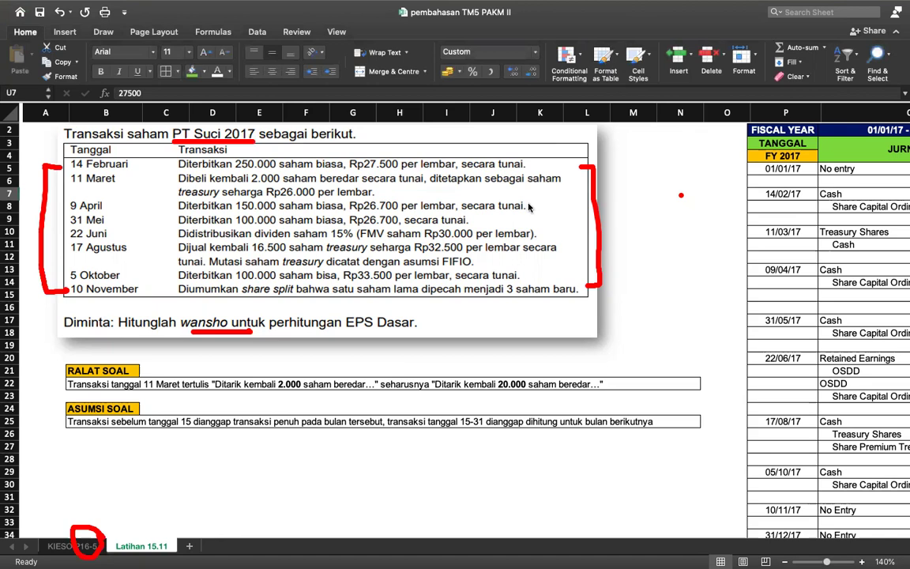
Draw a curved double-headed arrow above the transaction table and write 16.5 beside it
mouse_move(558, 155)
left_mouse_down()
mouse_move(486, 134)
mouse_move(423, 152)
left_mouse_up()
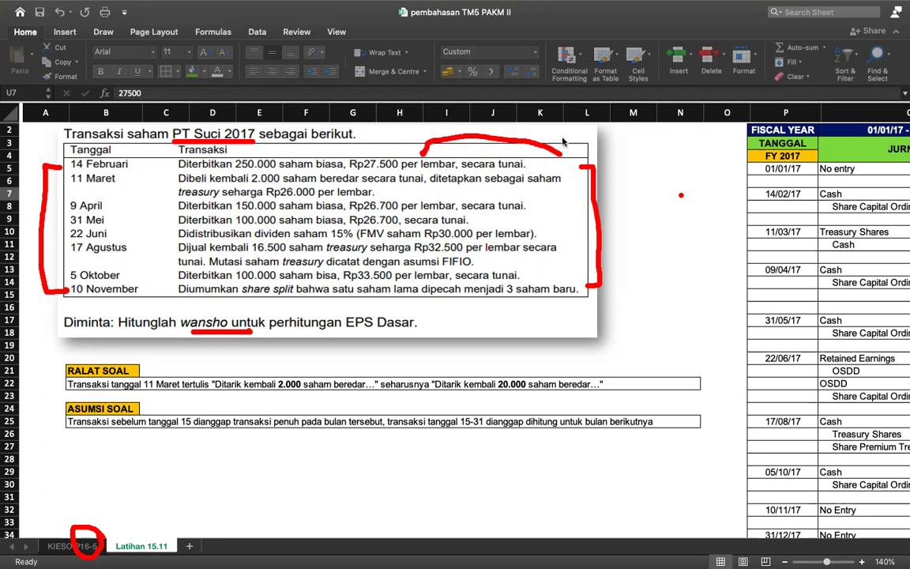
left_click_drag(556, 159, 573, 162)
mouse_move(412, 144)
left_mouse_down()
mouse_move(425, 158)
mouse_move(414, 144)
left_mouse_up()
mouse_move(578, 147)
left_mouse_down()
mouse_move(637, 147)
mouse_move(660, 172)
left_mouse_up()
mouse_move(679, 139)
left_mouse_down()
mouse_move(671, 171)
mouse_move(672, 161)
mouse_move(721, 142)
mouse_move(714, 162)
mouse_move(732, 169)
mouse_move(709, 180)
left_mouse_up()
left_click(706, 155)
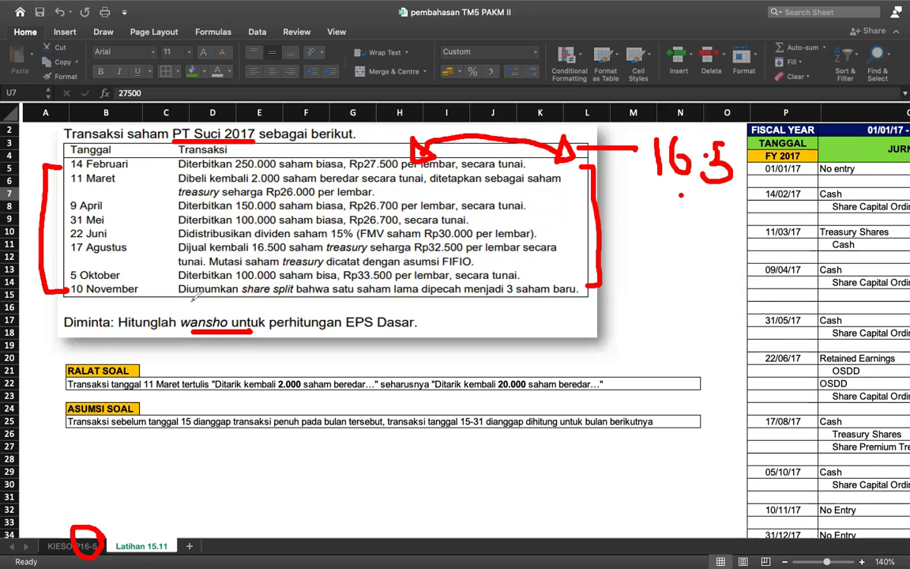
Bracket the transaction descriptions, box the day numbers in the Tanggal column, and clear all the drawings
mouse_move(170, 162)
left_mouse_down()
mouse_move(167, 237)
mouse_move(179, 278)
left_mouse_up()
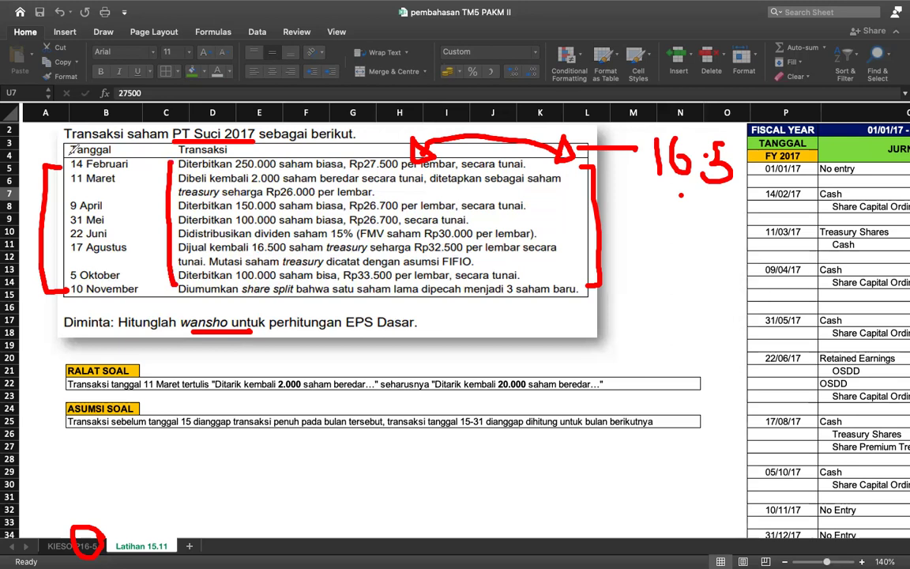
mouse_move(71, 148)
left_mouse_down()
mouse_move(79, 146)
mouse_move(83, 210)
mouse_move(80, 294)
mouse_move(61, 209)
mouse_move(66, 139)
mouse_move(73, 149)
left_mouse_up()
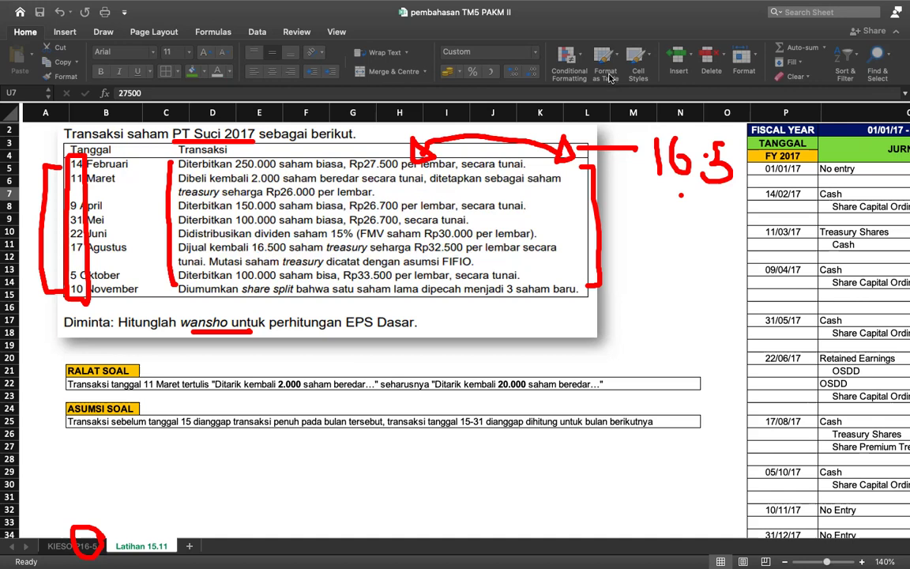
left_click(670, 215)
key("Escape")
Underline "14 Februari", "250.000 saham biasa" and "Rp27.500", and label that transaction IPO with an arrow
mouse_move(570, 167)
left_mouse_down()
mouse_move(609, 163)
mouse_move(606, 293)
left_mouse_up()
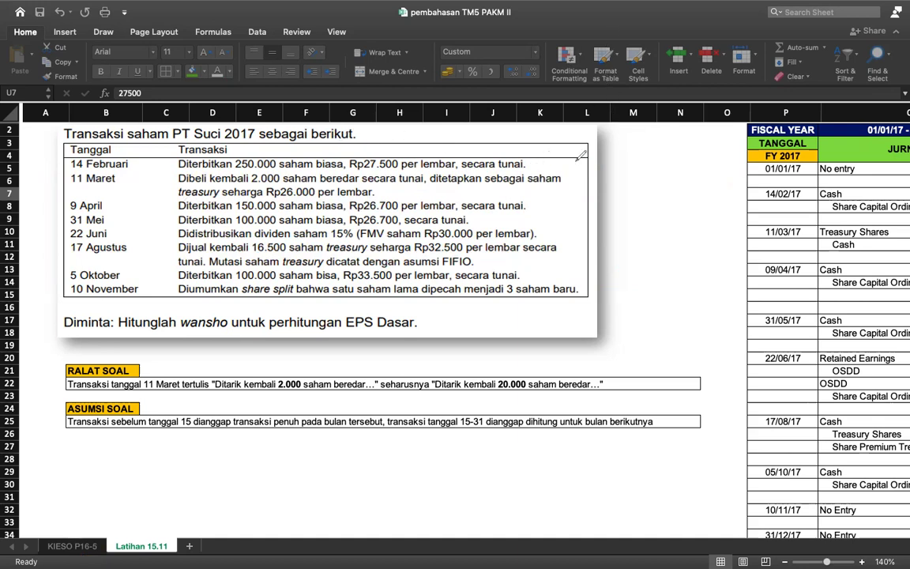
mouse_move(553, 158)
left_mouse_down()
mouse_move(623, 158)
mouse_move(614, 172)
left_mouse_up()
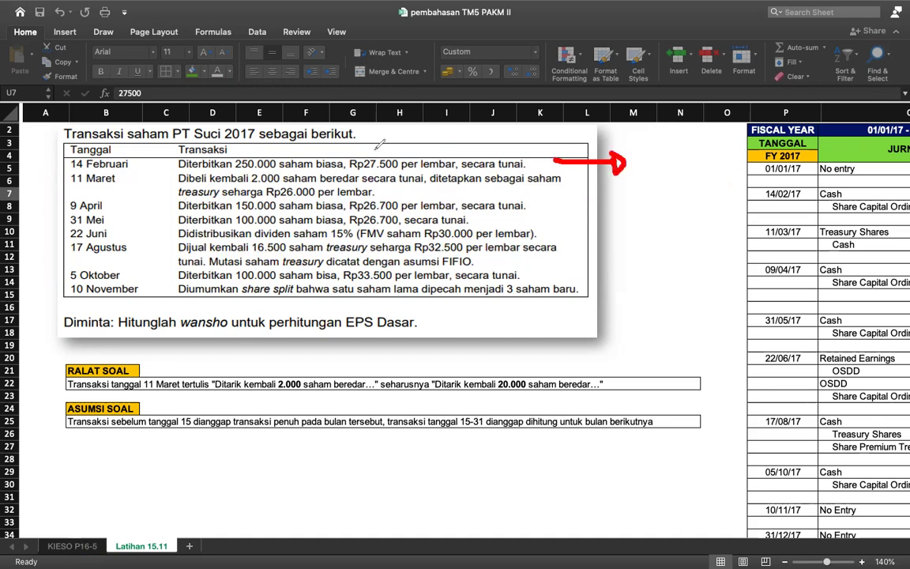
left_click(70, 170)
left_click_drag(70, 171, 130, 168)
left_click_drag(236, 169, 417, 167)
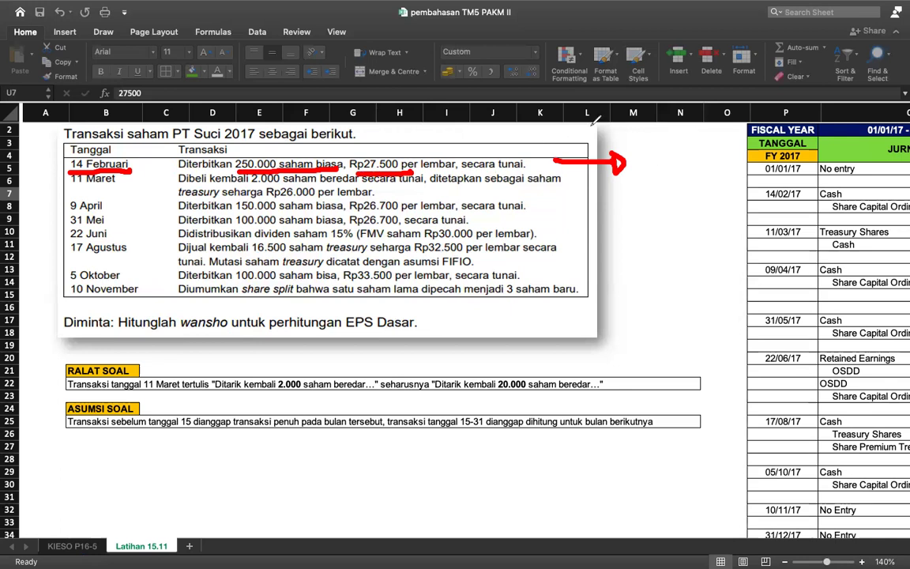
mouse_move(641, 148)
left_mouse_down()
mouse_move(649, 175)
mouse_move(659, 175)
mouse_move(659, 158)
mouse_move(686, 176)
mouse_move(680, 142)
left_mouse_up()
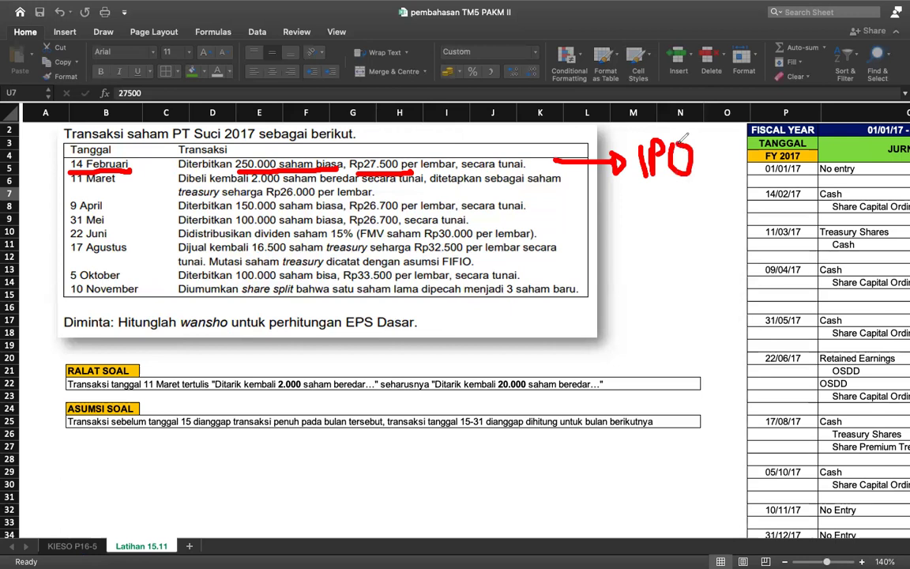
Circle Rp27.500 with the label npv and the KIESO P16-5 sheet name, and clear all the drawings
mouse_move(372, 162)
left_mouse_down()
mouse_move(354, 158)
mouse_move(391, 174)
mouse_move(404, 150)
left_mouse_up()
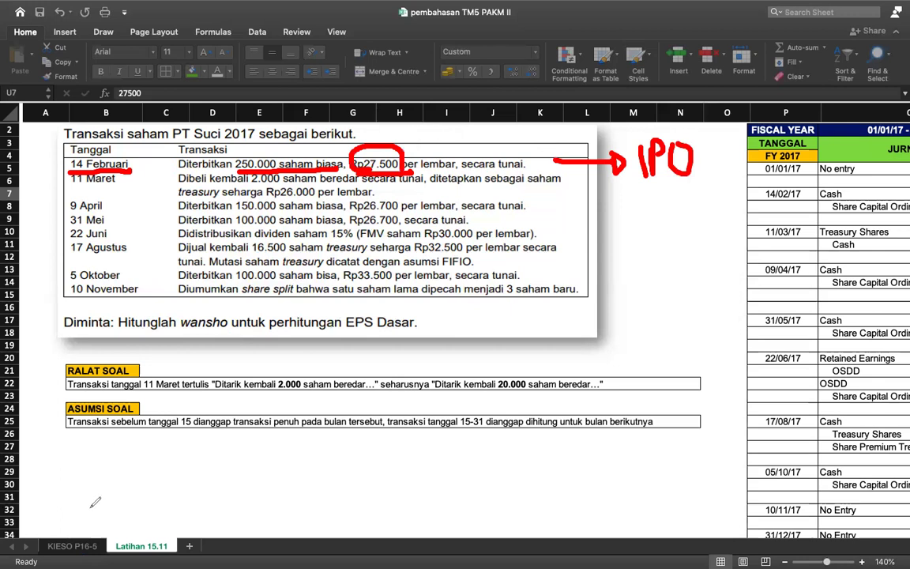
mouse_move(68, 528)
left_mouse_down()
mouse_move(114, 546)
mouse_move(79, 524)
left_mouse_up()
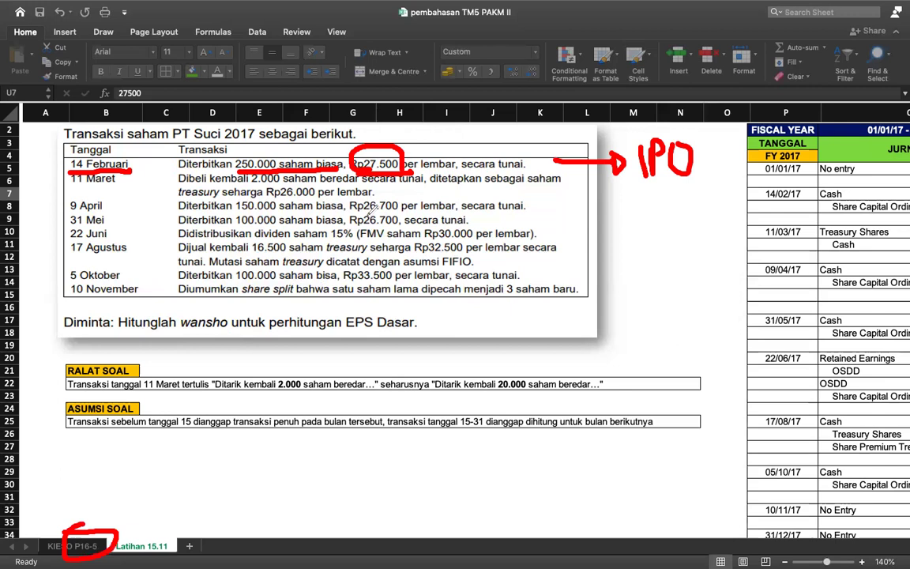
mouse_move(361, 135)
left_mouse_down()
mouse_move(403, 149)
mouse_move(439, 134)
mouse_move(449, 143)
mouse_move(466, 133)
mouse_move(478, 138)
mouse_move(483, 127)
mouse_move(506, 138)
mouse_move(439, 112)
mouse_move(512, 114)
mouse_move(447, 113)
left_mouse_up()
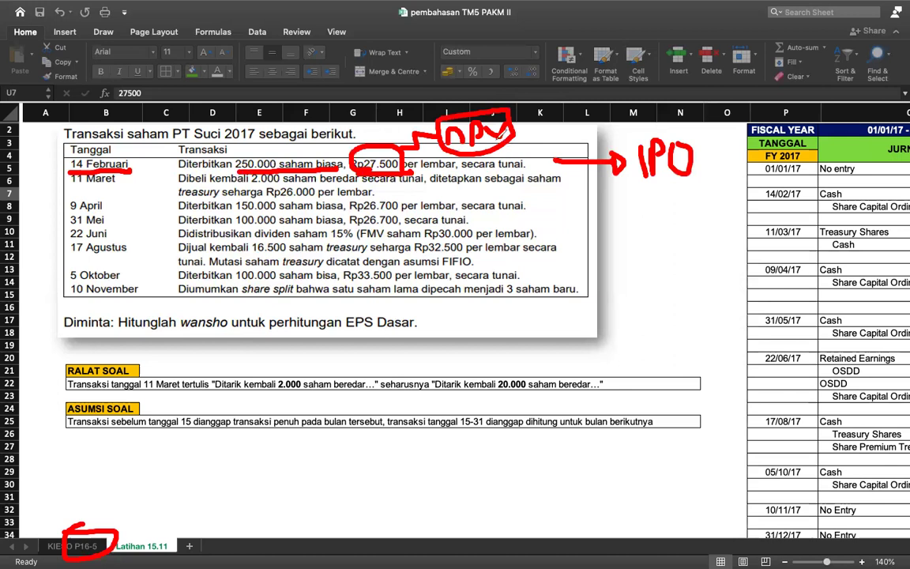
key("Escape")
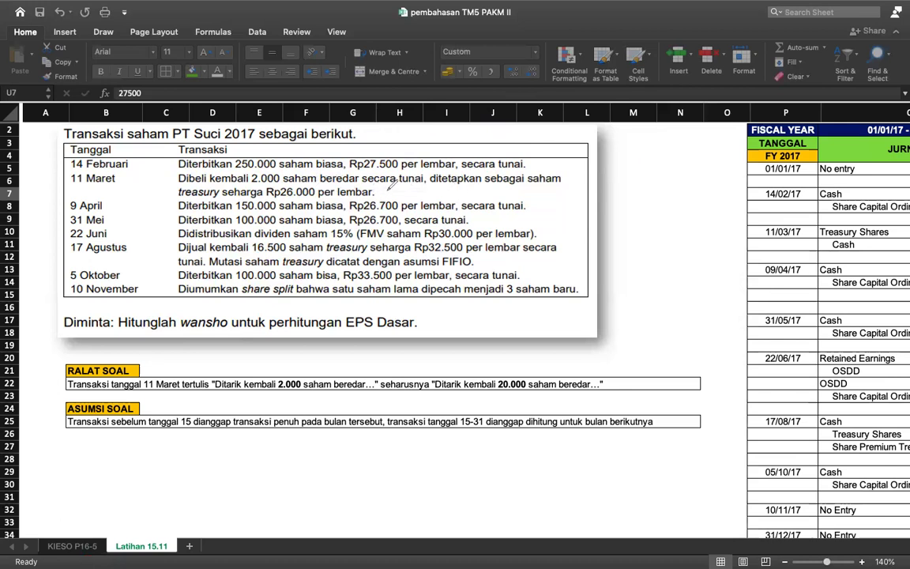
Draw lines from the 14 Februari and 11 Maret transactions and label them IPO and BB
left_click_drag(540, 169, 646, 175)
left_click(622, 161)
mouse_move(409, 190)
left_mouse_down()
mouse_move(561, 190)
mouse_move(577, 208)
mouse_move(613, 200)
left_mouse_up()
left_click(574, 188)
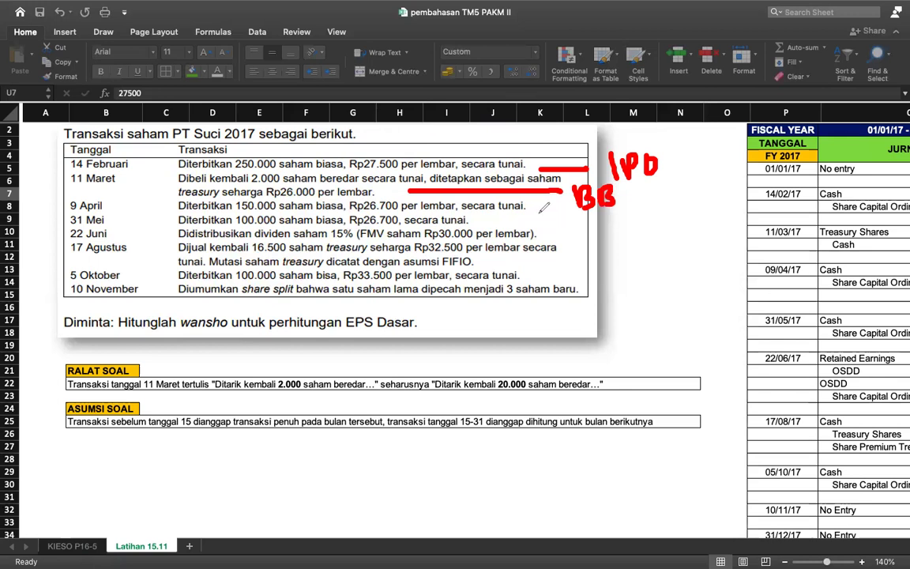
Connect the 9 April and 31 Mei transactions to handwritten RI labels and add a check mark beside IPO
left_click_drag(539, 209, 639, 230)
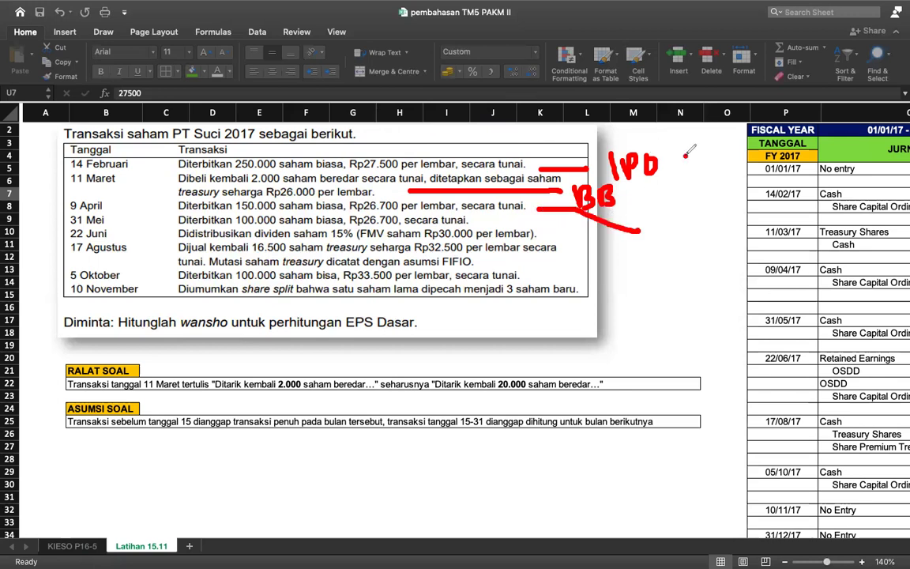
left_click_drag(684, 156, 722, 142)
mouse_move(649, 221)
left_mouse_down()
mouse_move(656, 245)
mouse_move(681, 245)
left_mouse_up()
mouse_move(479, 220)
left_mouse_down()
mouse_move(553, 220)
mouse_move(592, 247)
mouse_move(629, 255)
left_mouse_up()
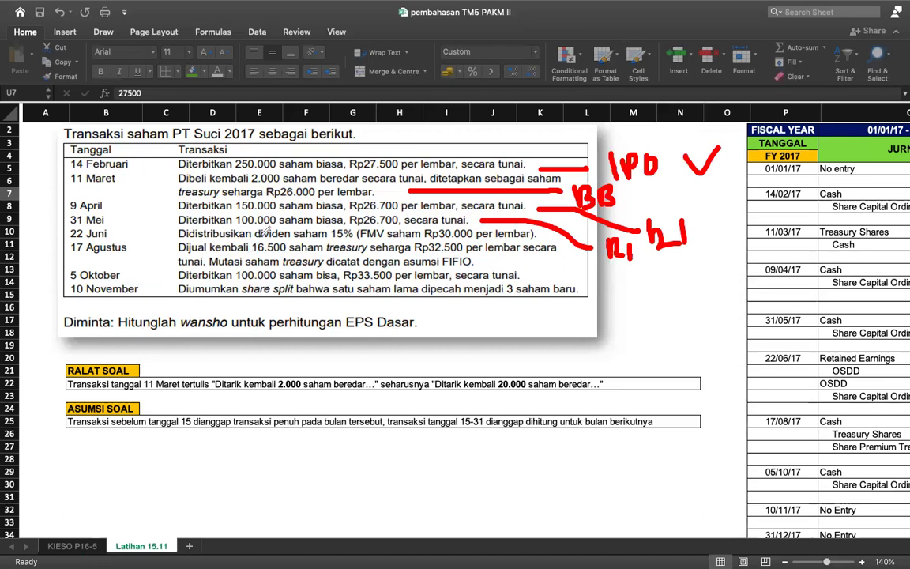
Label the 22 Juni share dividend SD and mark the 17 Agustus, 5 Oktober and 10 November transactions
mouse_move(543, 234)
left_mouse_down()
mouse_move(634, 273)
mouse_move(634, 283)
mouse_move(653, 272)
left_mouse_up()
left_click(637, 273)
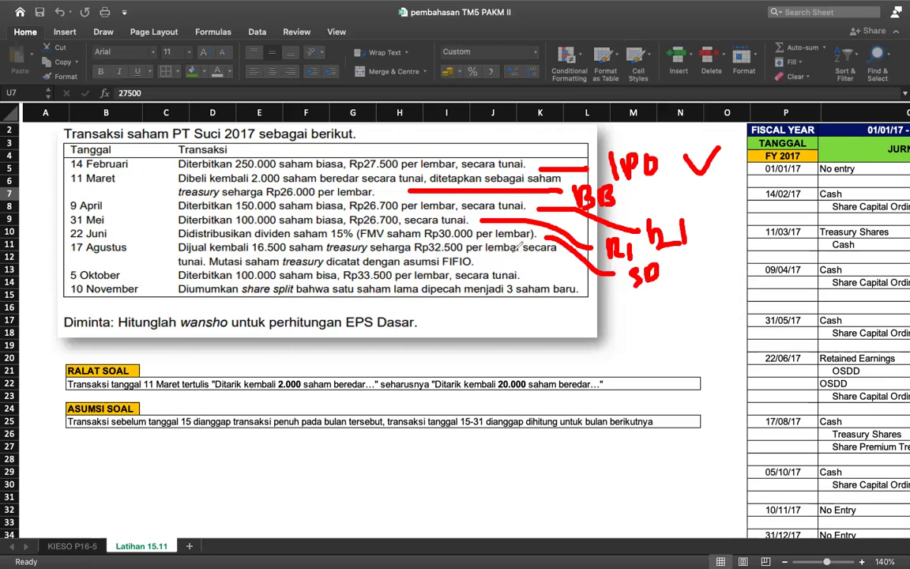
left_click_drag(512, 250, 525, 270)
left_click_drag(525, 279, 549, 283)
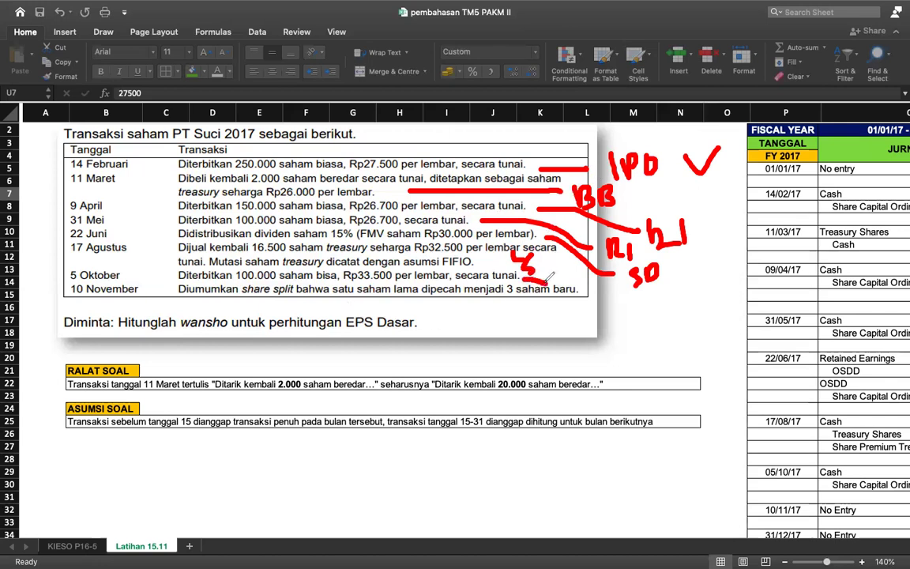
left_click_drag(237, 282, 325, 281)
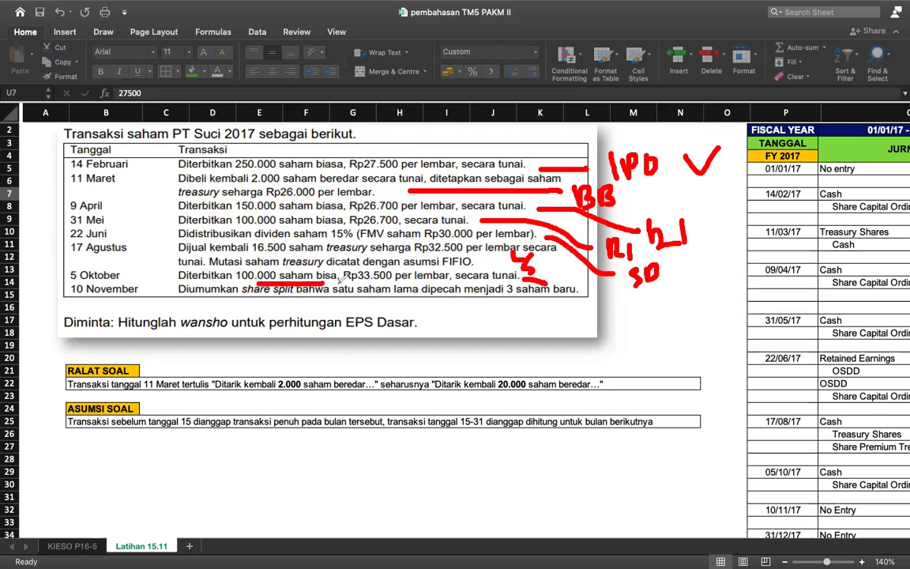
mouse_move(551, 267)
left_mouse_down()
mouse_move(549, 281)
mouse_move(571, 279)
left_mouse_up()
left_click_drag(128, 300, 292, 290)
mouse_move(541, 298)
left_mouse_down()
mouse_move(593, 324)
mouse_move(630, 317)
left_mouse_up()
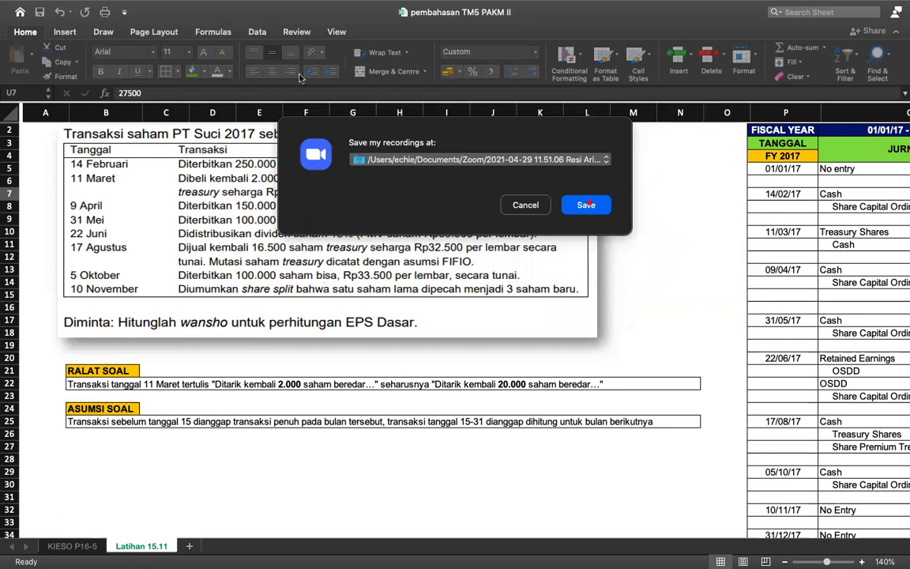
Save the meeting recordings in the proposed Zoom folder
left_click(586, 205)
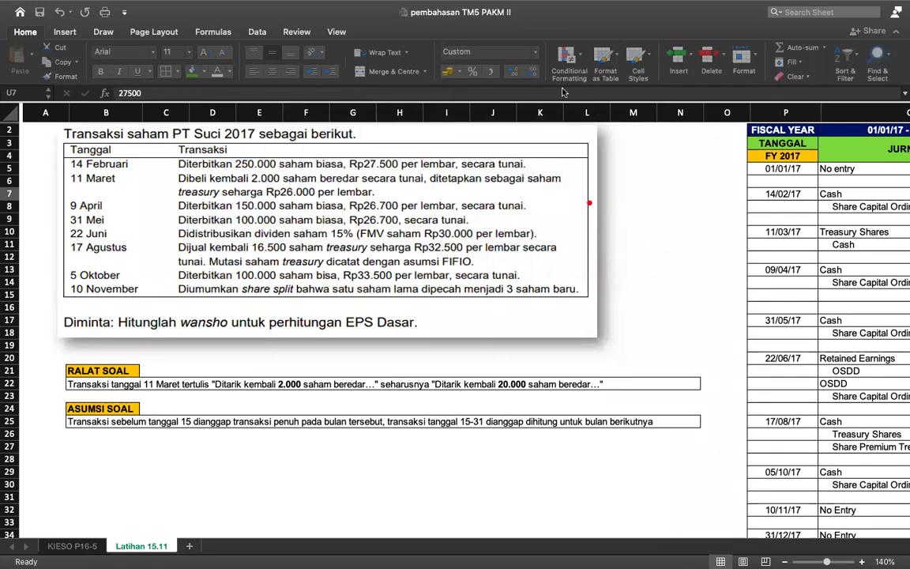
key("ctrl+Right")
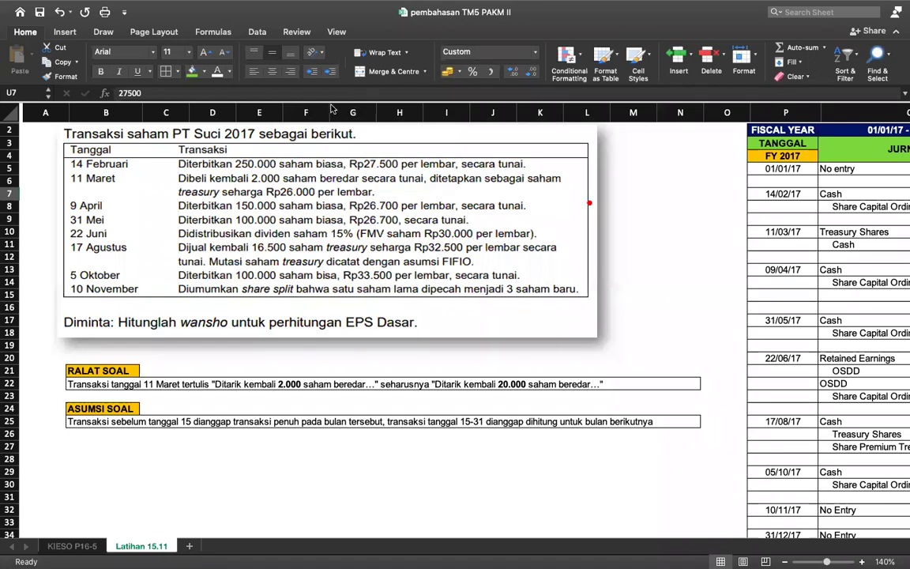
Point an arrow at the journal table and mark the 11 Maret correction to 20.000, the original 2.000 and the 17 Agustus sale of 16.500
left_click_drag(666, 224, 743, 212)
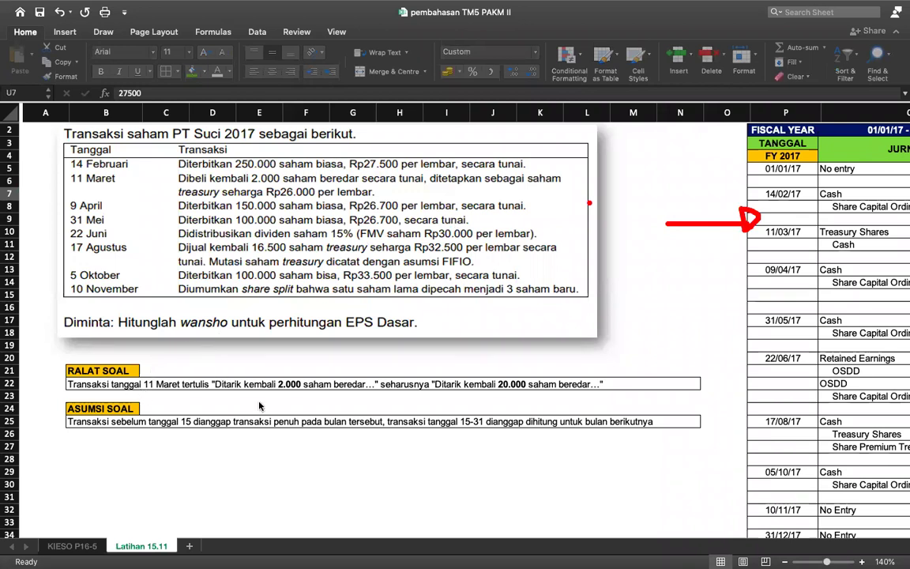
left_click_drag(147, 394, 317, 387)
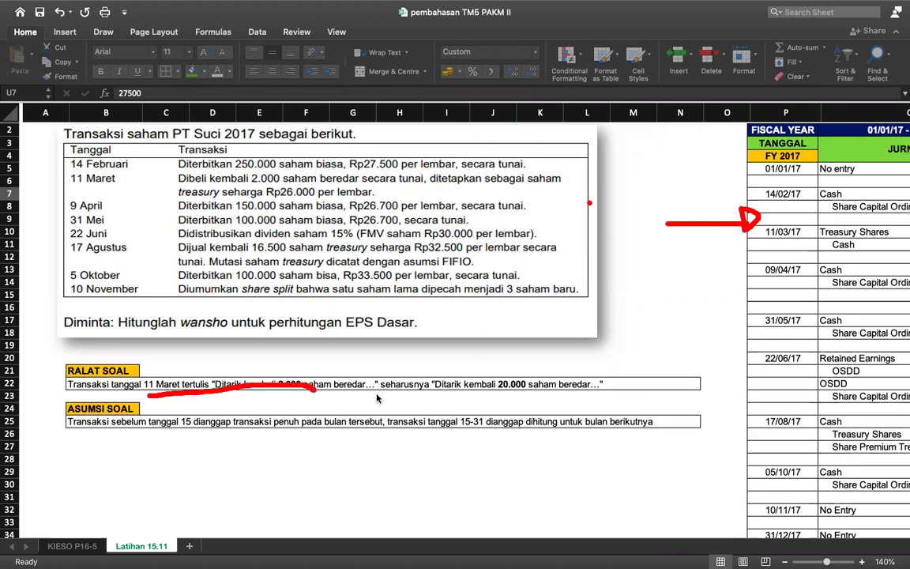
mouse_move(523, 379)
left_mouse_down()
mouse_move(510, 373)
mouse_move(539, 388)
mouse_move(520, 381)
left_mouse_up()
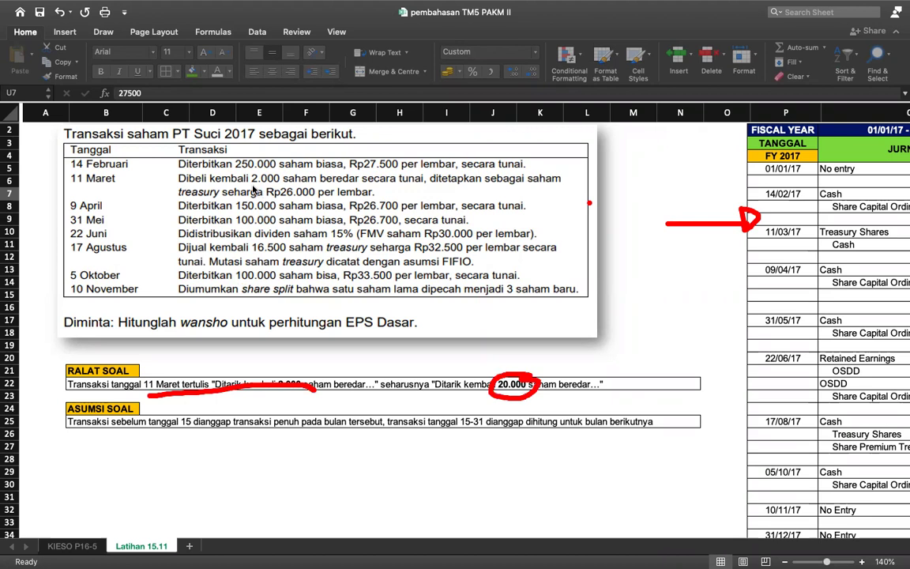
left_click_drag(251, 183, 282, 185)
left_click_drag(69, 252, 147, 254)
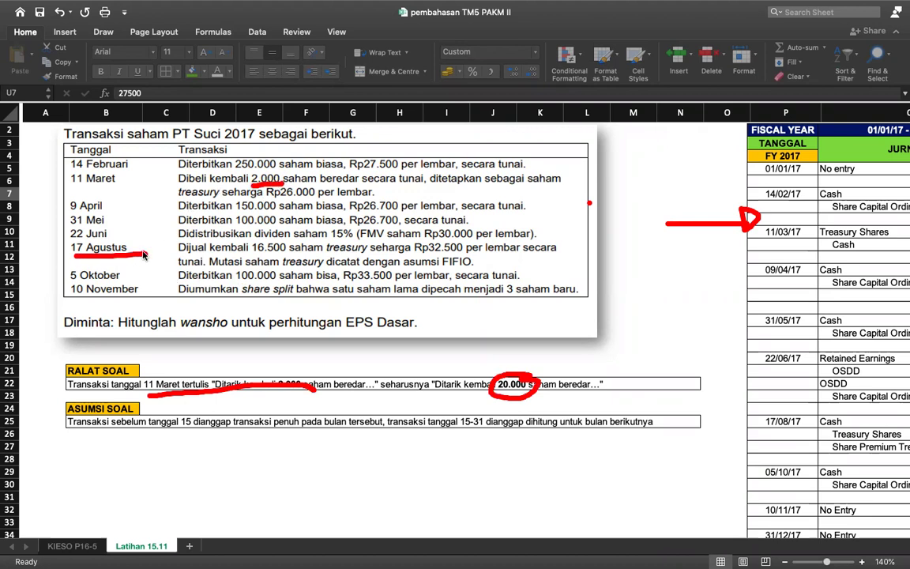
left_click_drag(250, 256, 292, 254)
left_click_drag(244, 180, 278, 177)
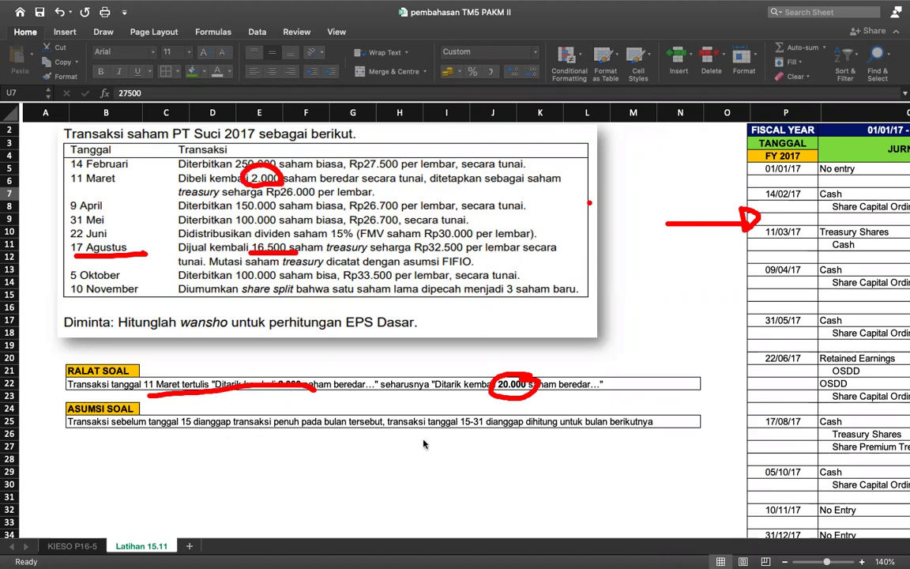
Underline the full-month assumption and sketch a leftward arrow from a dividing line marked 15, labelled +0
mouse_move(384, 420)
left_mouse_down()
mouse_move(382, 498)
mouse_move(409, 488)
mouse_move(395, 498)
mouse_move(148, 482)
mouse_move(81, 486)
mouse_move(71, 496)
mouse_move(96, 474)
left_mouse_up()
mouse_move(207, 500)
left_mouse_down()
mouse_move(193, 523)
mouse_move(210, 501)
left_mouse_up()
left_click_drag(224, 434, 372, 433)
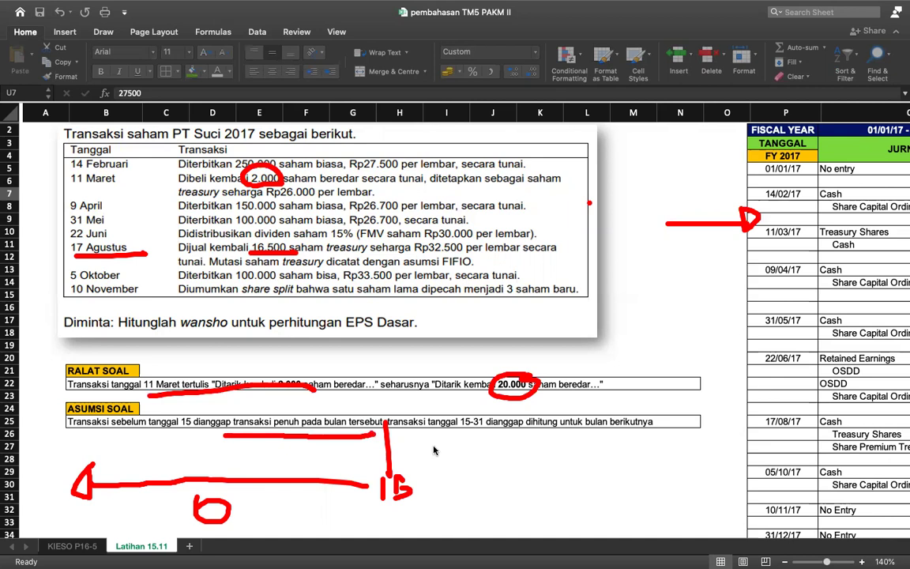
mouse_move(156, 500)
left_mouse_down()
mouse_move(159, 519)
mouse_move(175, 510)
left_mouse_up()
Underline the day 15-31 assumption with a rightward arrow and write +1 and 2/12 beneath it
mouse_move(430, 433)
left_mouse_down()
mouse_move(660, 428)
mouse_move(655, 453)
left_mouse_up()
left_click(663, 418)
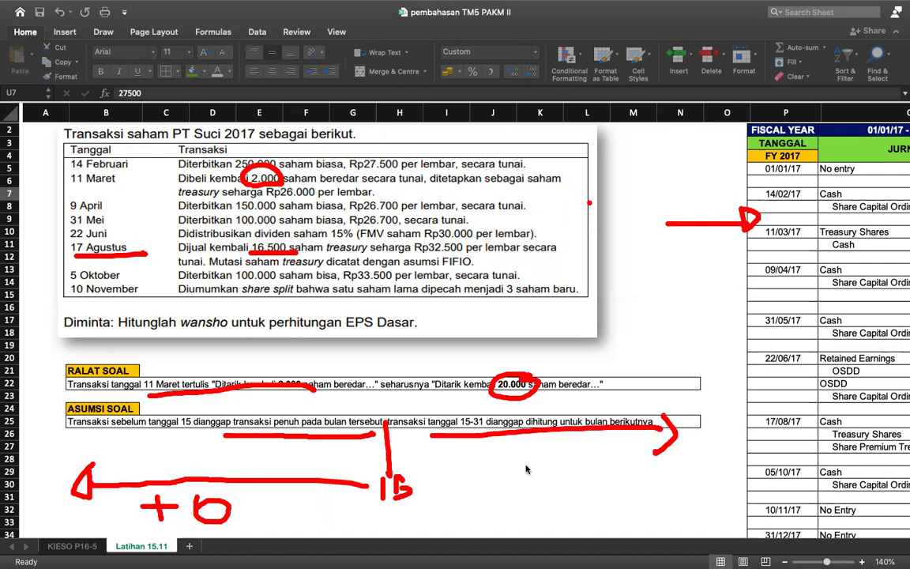
mouse_move(525, 464)
left_mouse_down()
mouse_move(525, 496)
mouse_move(541, 476)
mouse_move(556, 498)
left_mouse_up()
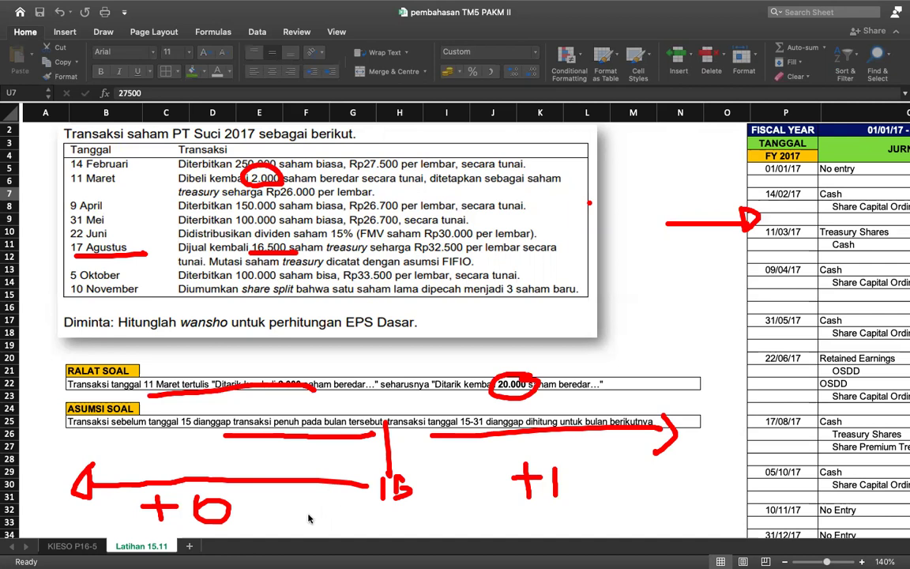
mouse_move(620, 471)
left_mouse_down()
mouse_move(662, 492)
mouse_move(678, 475)
mouse_move(672, 501)
left_mouse_up()
left_click(712, 475)
mouse_move(699, 469)
left_mouse_down()
mouse_move(701, 499)
mouse_move(740, 491)
left_mouse_up()
Tick the 14 Februari date and write 1/12 beside the +0 annotation
left_click_drag(241, 433, 223, 433)
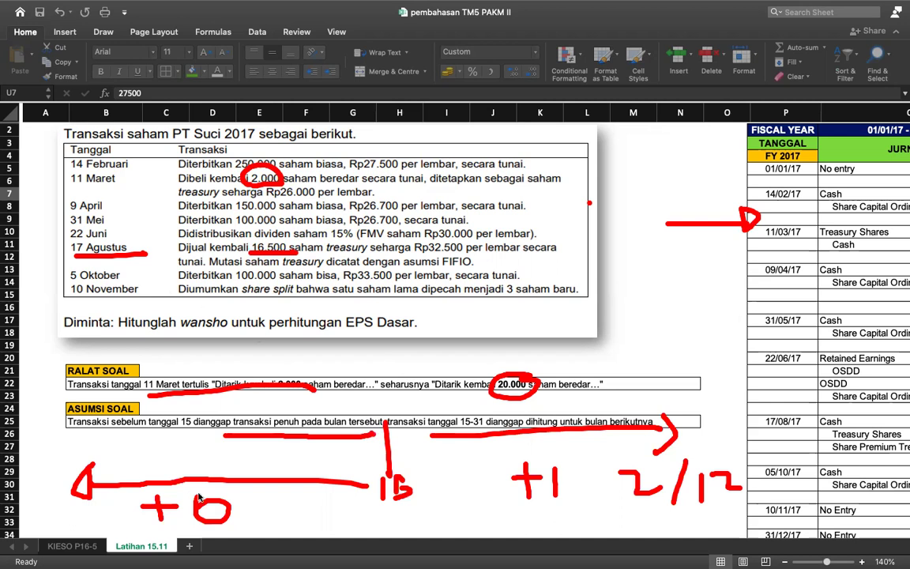
left_click_drag(140, 163, 156, 155)
mouse_move(310, 493)
left_mouse_down()
mouse_move(311, 516)
mouse_move(376, 522)
left_mouse_up()
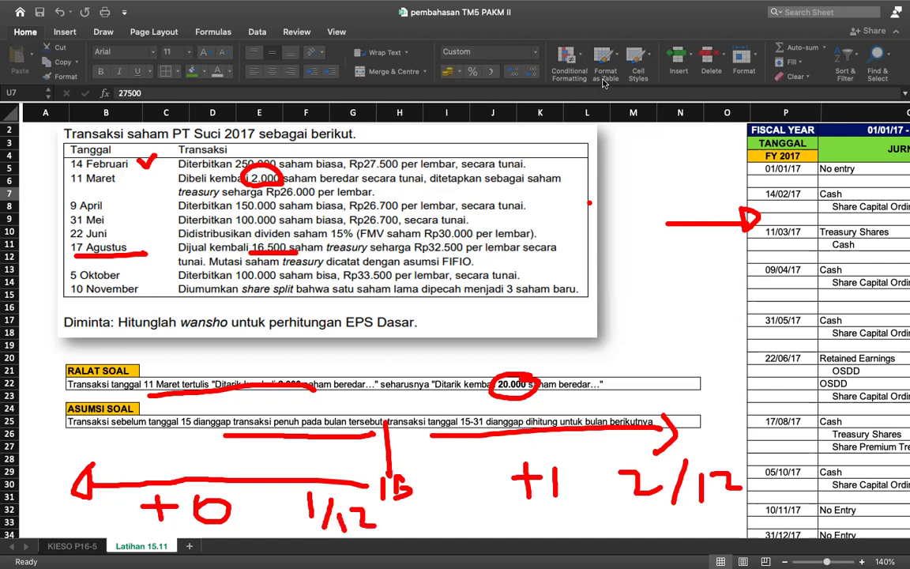
Clear the on-screen annotations and examine the 01/01/17 No entry row of the journal table
key("Escape")
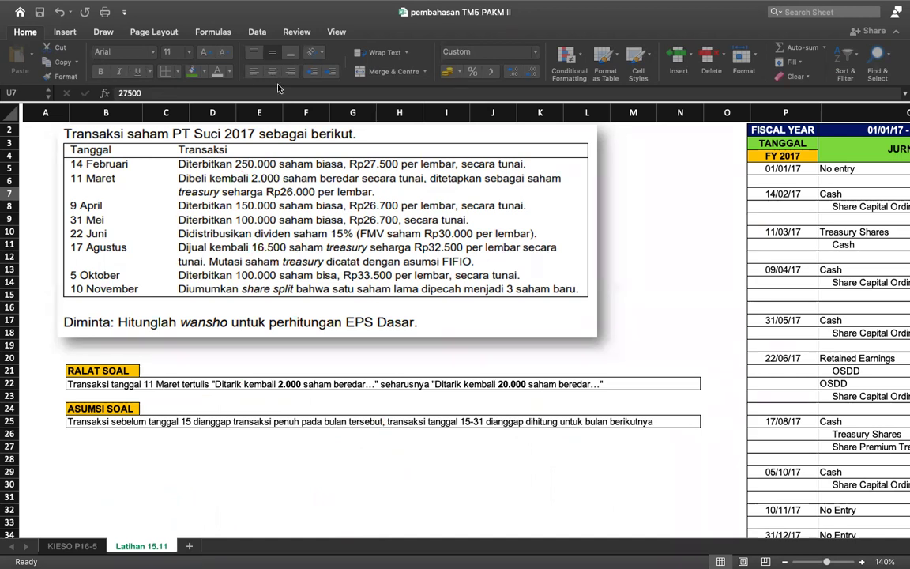
scroll(411, 287, "right", 7)
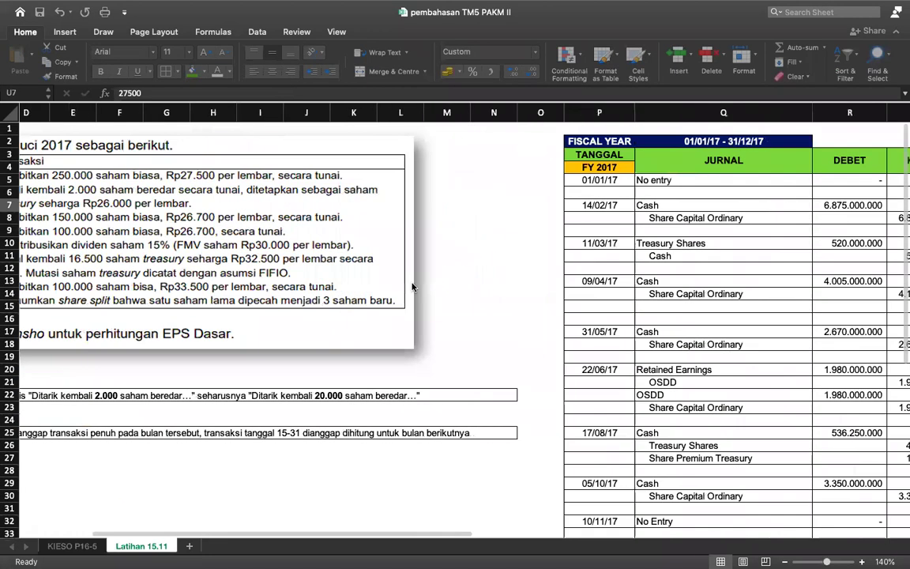
left_click(461, 179)
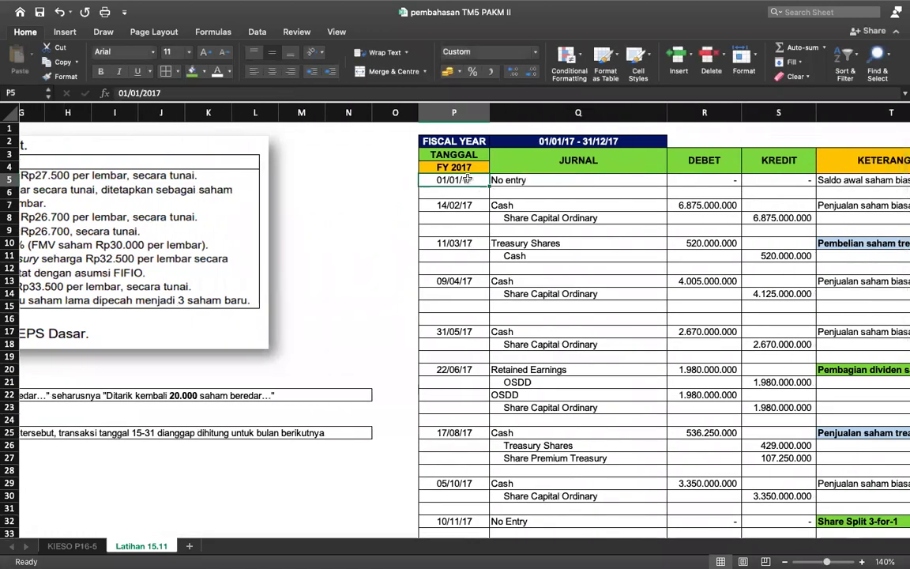
left_click(537, 182)
scroll(629, 183, "right", 10)
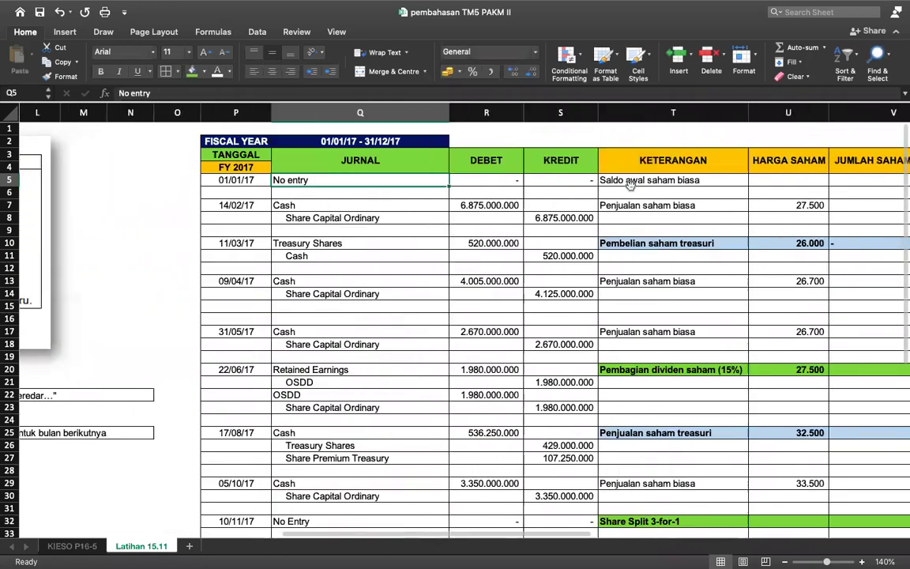
scroll(630, 182, "left", 5)
scroll(630, 182, "right", 1)
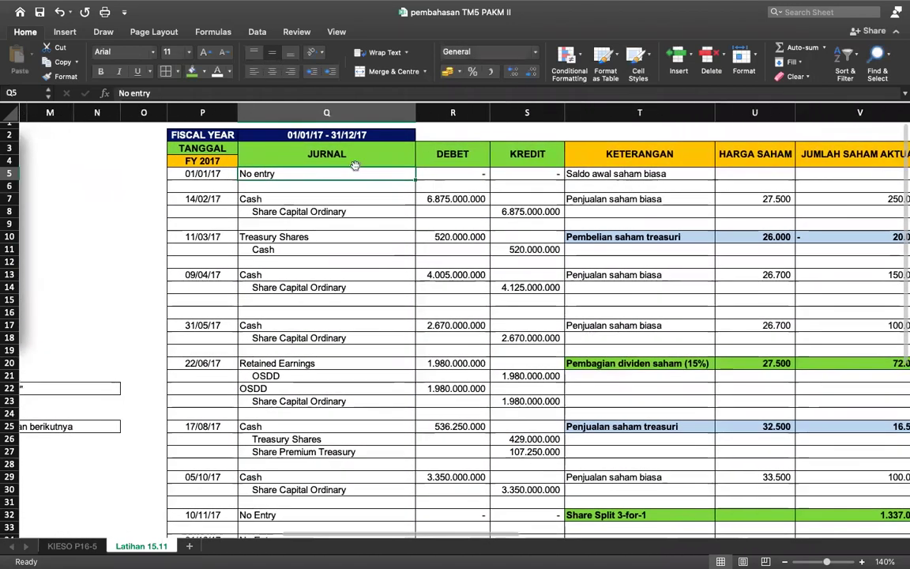
Go through the journal table headings from JURNAL, KREDIT and KETERANGAN to HARGA SAHAM, JUMLAH SAHAM AKTUAL and SALDO SAHAM AKTUAL
left_click(319, 150)
left_click(490, 159)
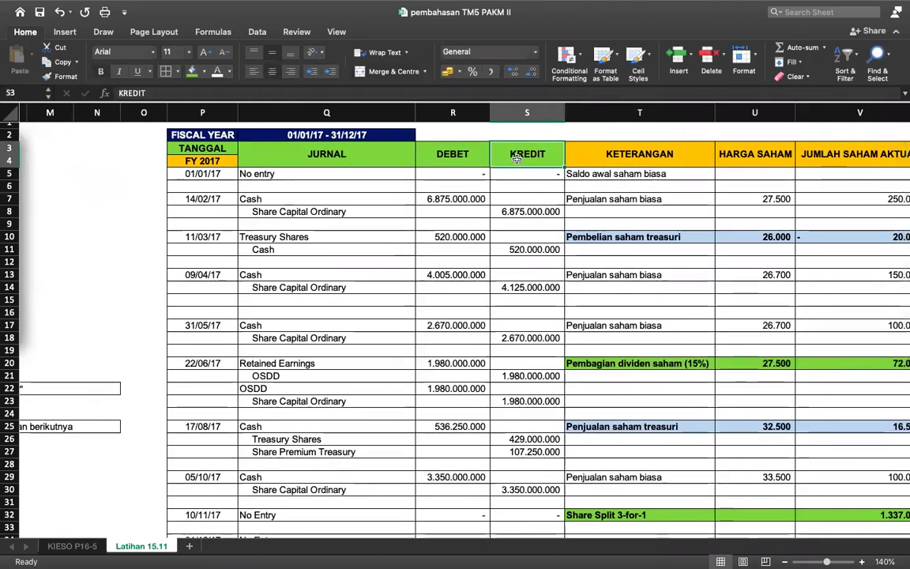
left_click(588, 152)
scroll(588, 152, "right", 4)
left_click(488, 158)
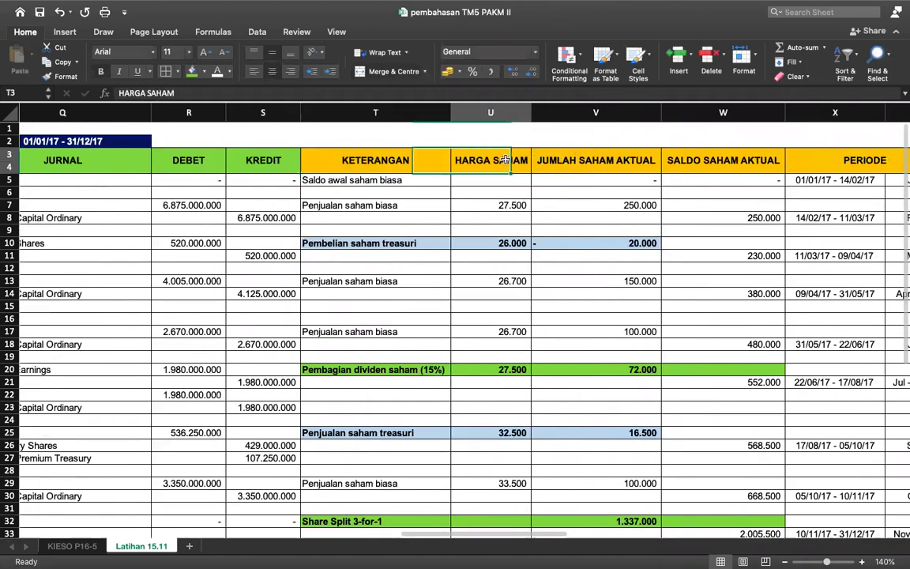
left_click(586, 158)
left_click(678, 161)
Examine the opening share quantity for the 01/01/17 Saldo awal saham biasa row
scroll(678, 159, "left", 5)
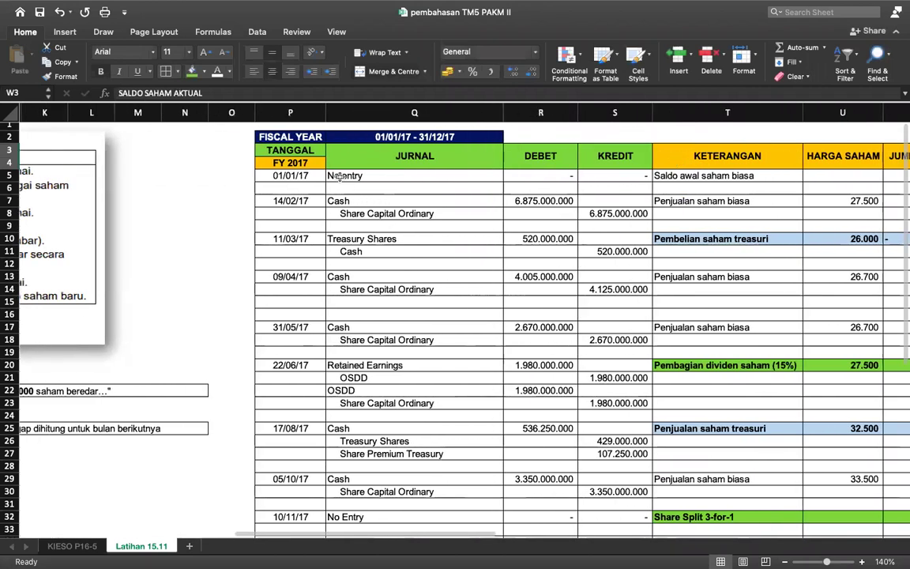
scroll(641, 194, "right", 4)
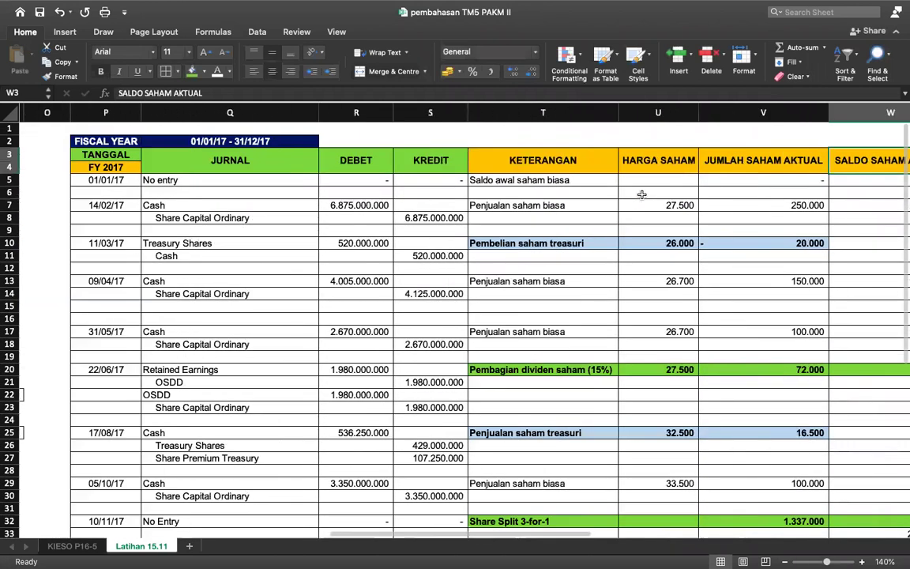
left_click(813, 180)
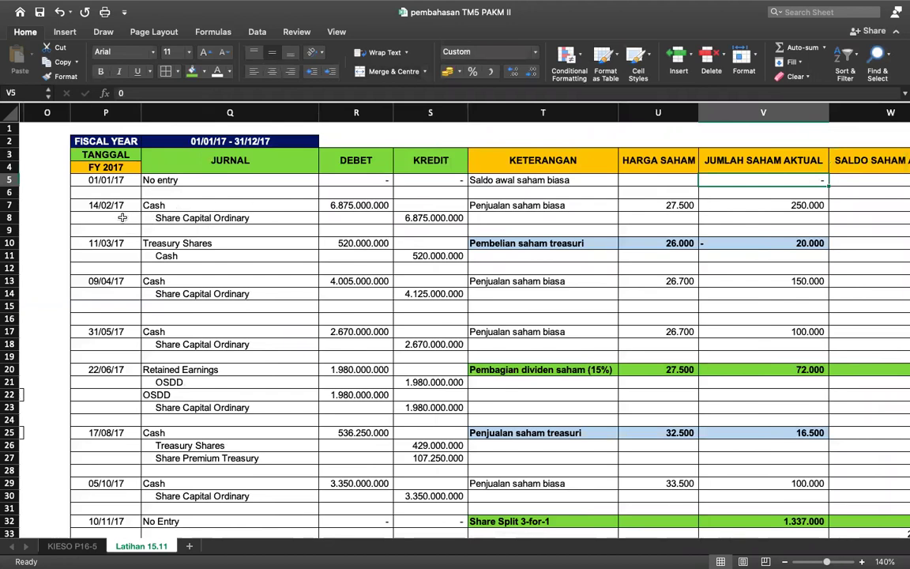
Check the 14/02/17 entry's share price, quantity and debit formula against the 14 Februari transaction in the problem text
left_click(119, 205)
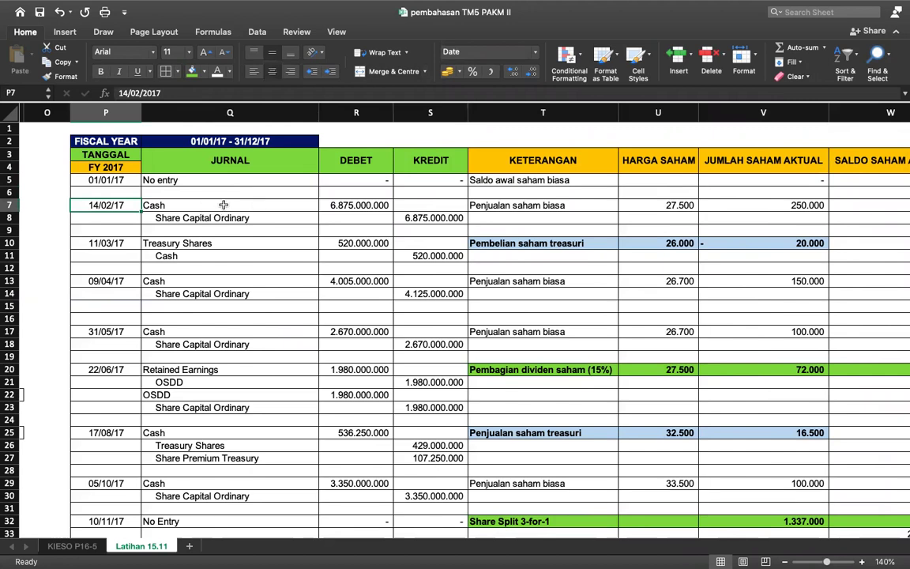
left_click(679, 206)
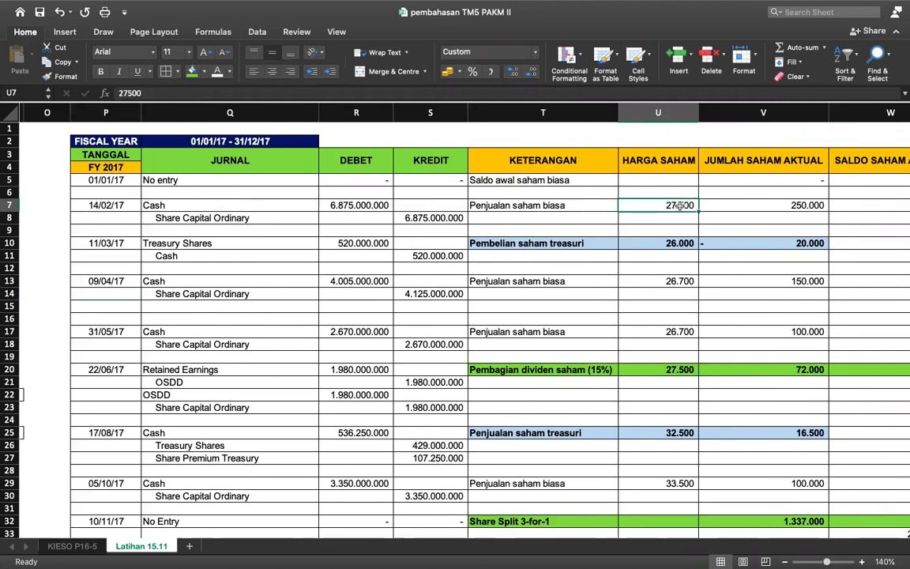
key("Right")
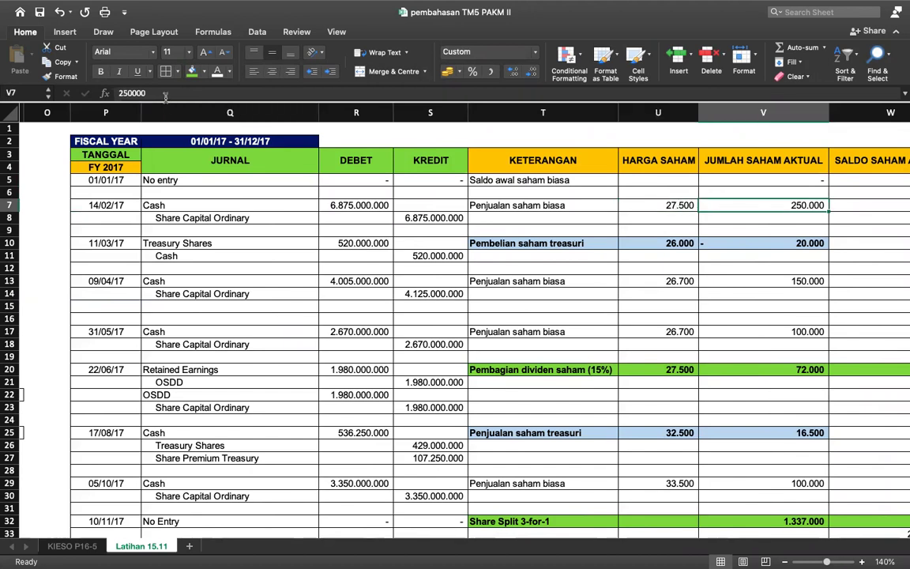
left_click(366, 203)
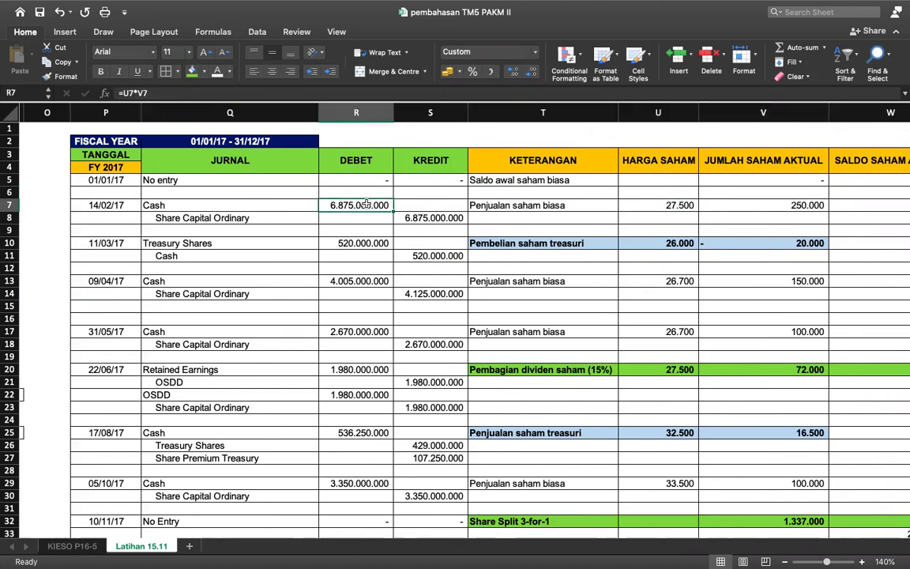
scroll(366, 204, "left", 10)
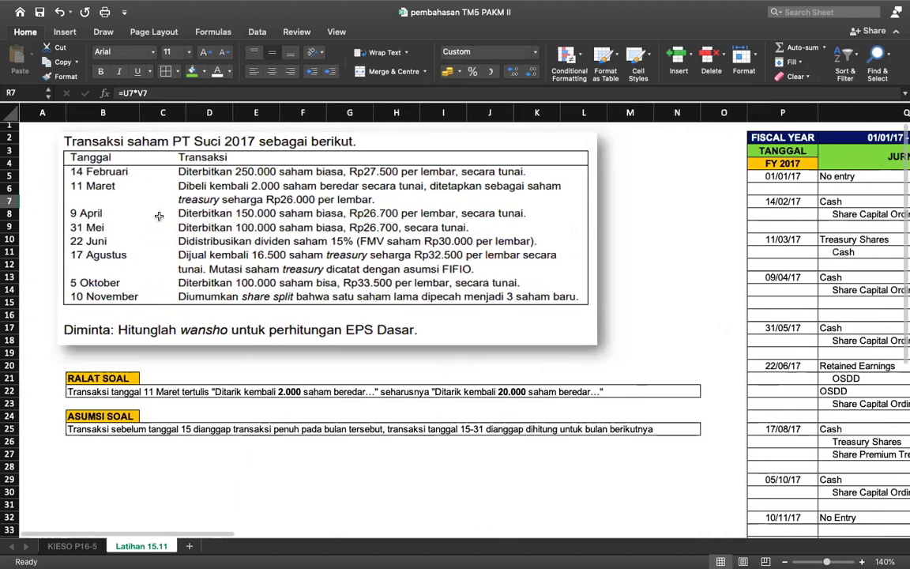
scroll(403, 184, "right", 10)
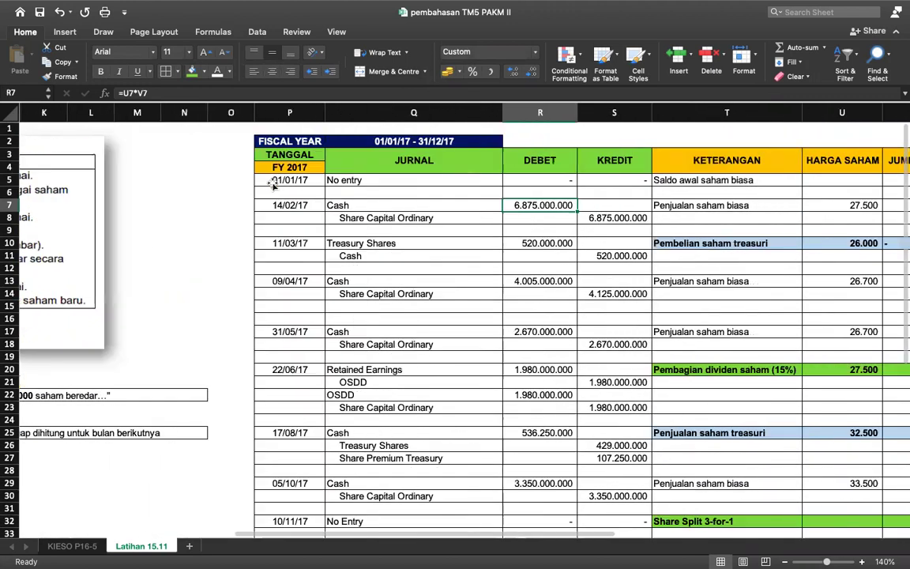
Examine the 11/03/17 Treasury Shares and Cash entry and compare its share quantity with the RALAT SOAL correction
left_click(331, 243)
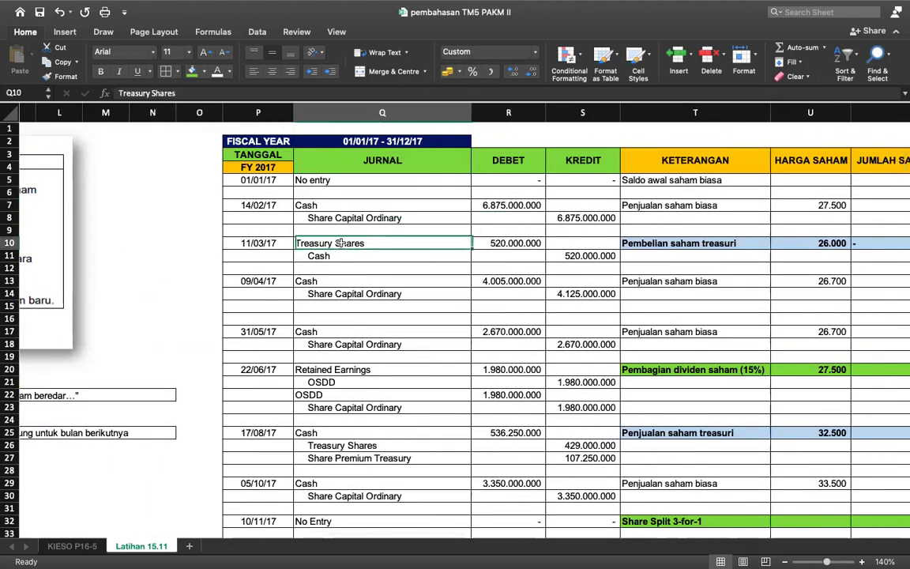
left_click(365, 257)
scroll(365, 257, "right", 5)
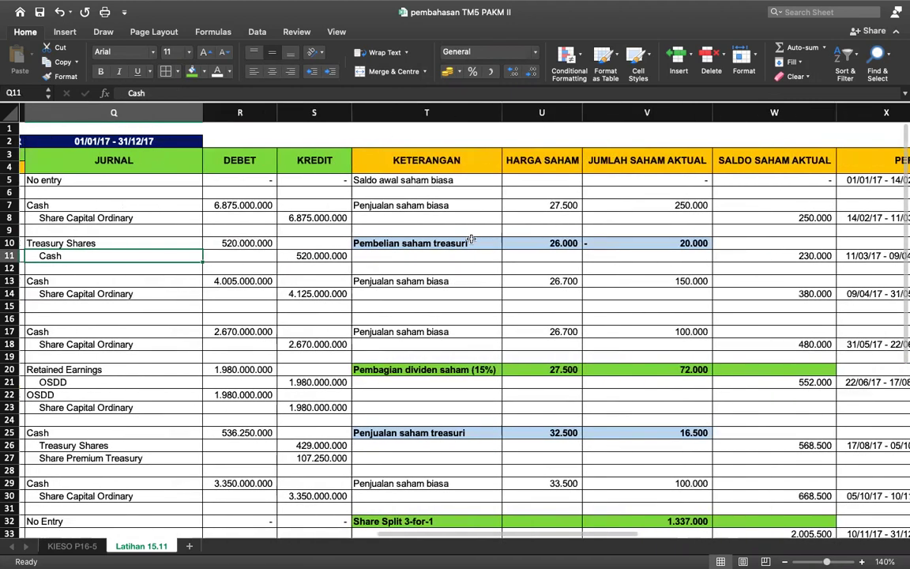
left_click(637, 243)
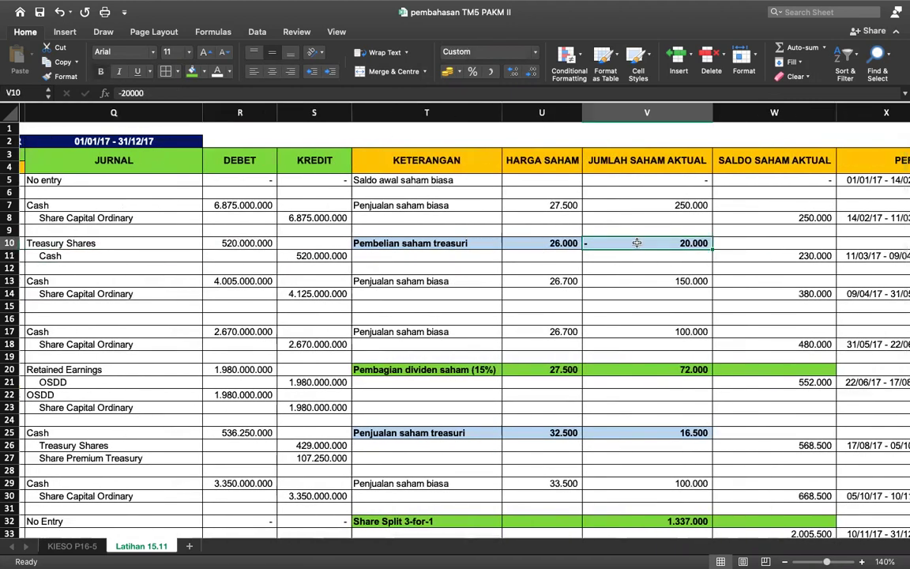
scroll(636, 244, "left", 10)
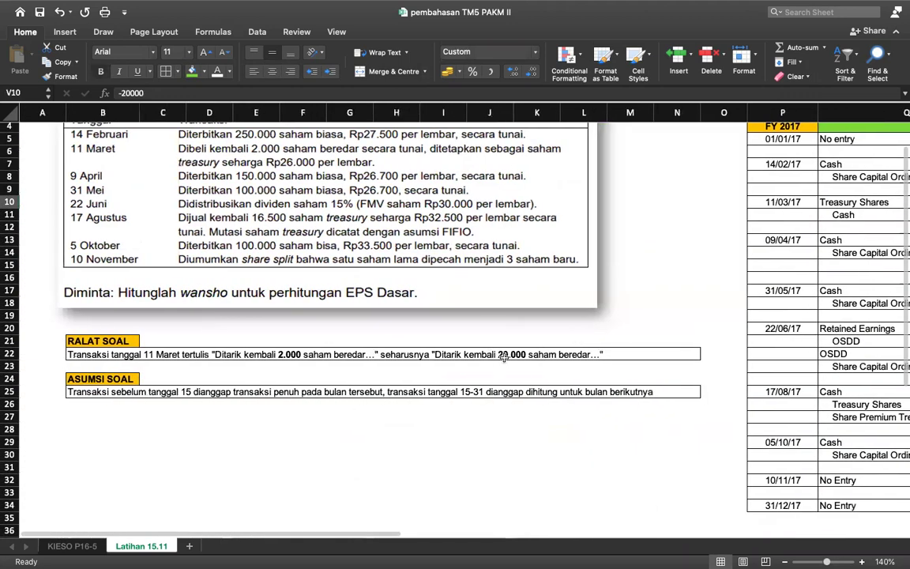
scroll(508, 356, "right", 10)
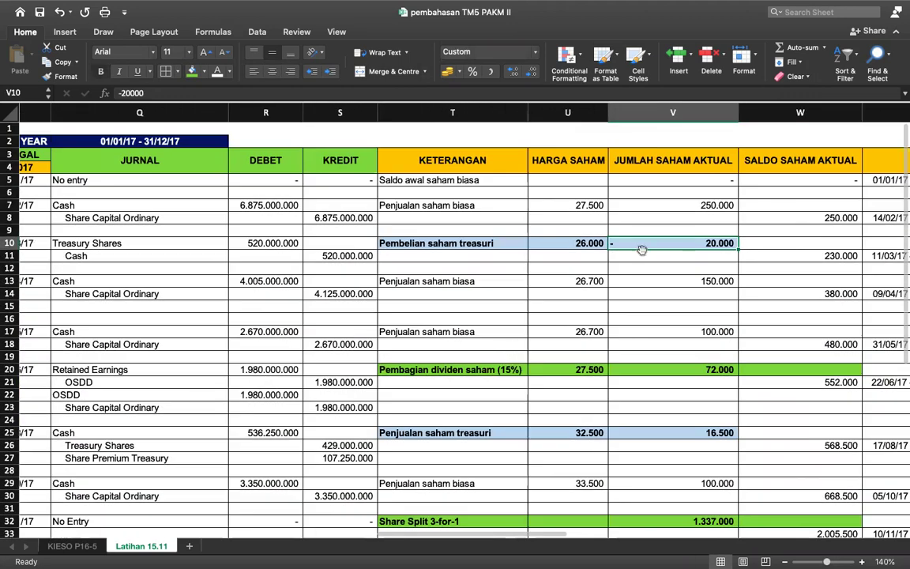
Compare the treasury share purchase price in the 11/03/17 row with the 11 Maret transaction in the problem text
left_click(585, 238)
scroll(585, 238, "left", 6)
scroll(585, 239, "left", 6)
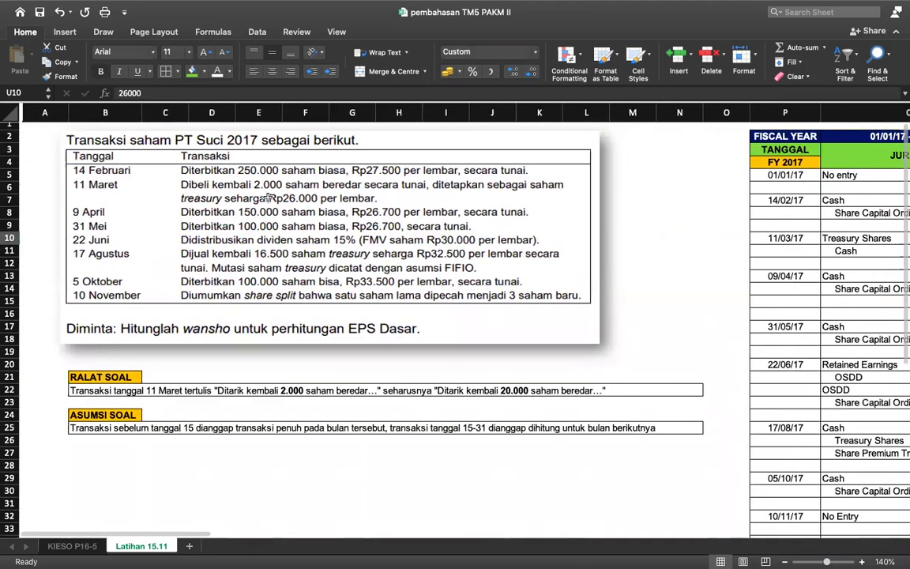
scroll(498, 253, "right", 10)
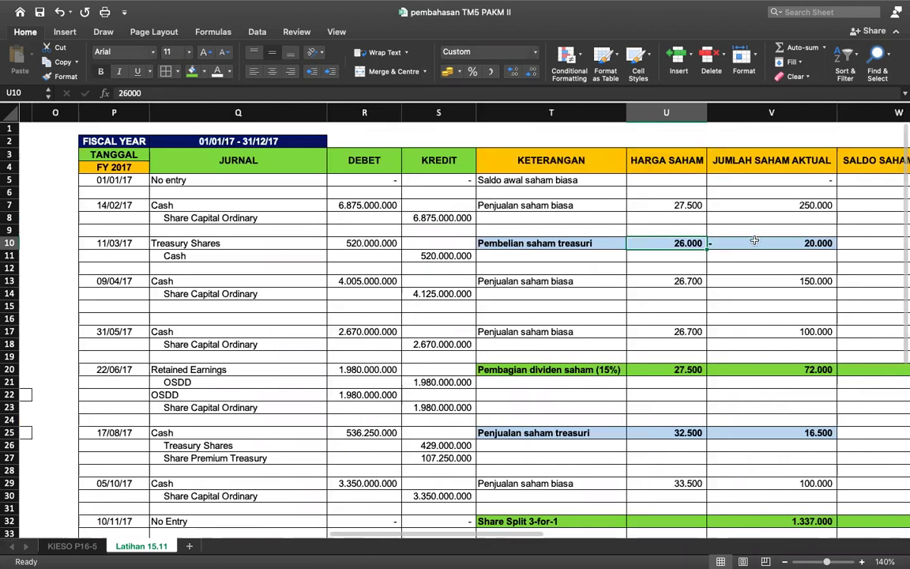
Inspect how the actual share balance after the 11/03/17 treasury purchase is calculated from the previous balance and the purchased quantity
left_click(751, 242)
scroll(752, 242, "right", 2)
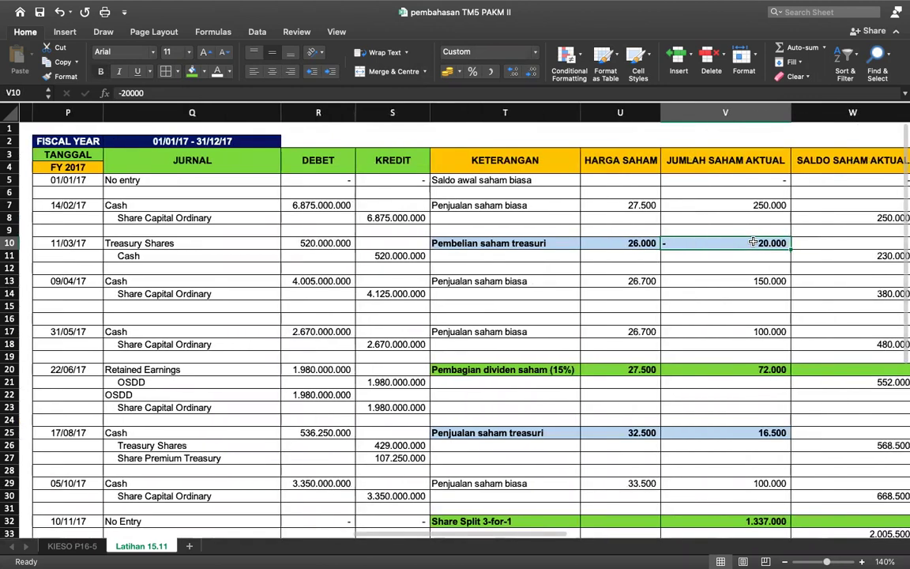
scroll(748, 241, "right", 4)
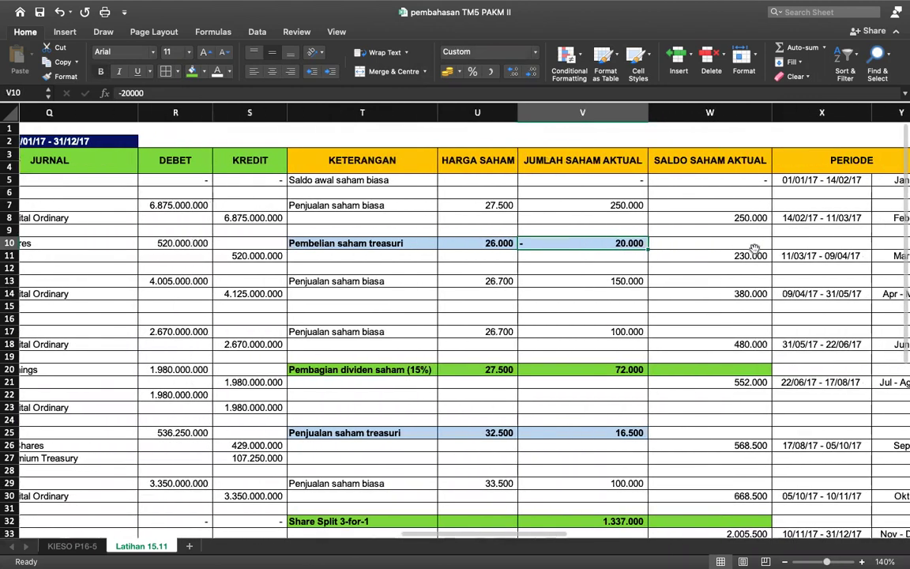
left_click(747, 252)
double_click(747, 253)
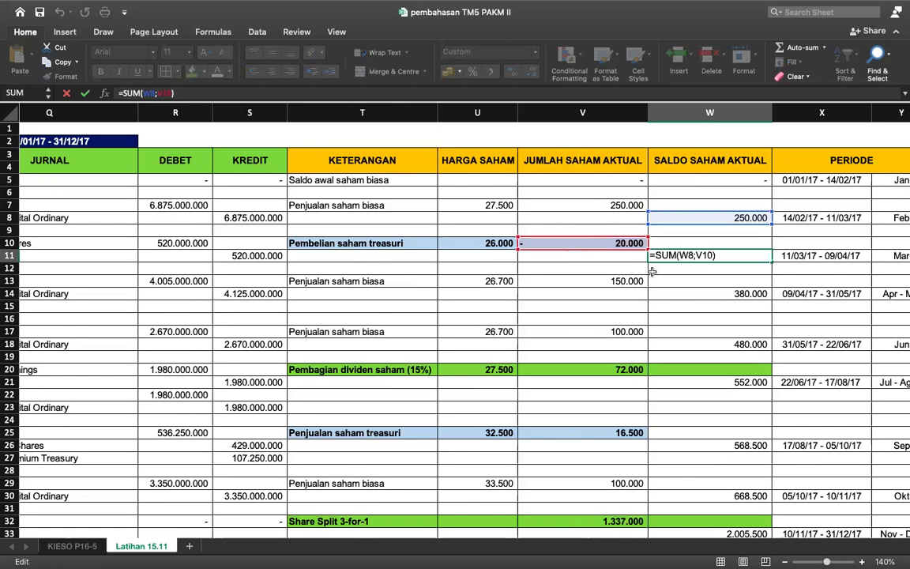
key("Return")
Inspect the debit formula of the 11/03/17 Treasury Shares entry and the price and quantity cells it references
scroll(710, 262, "left", 8)
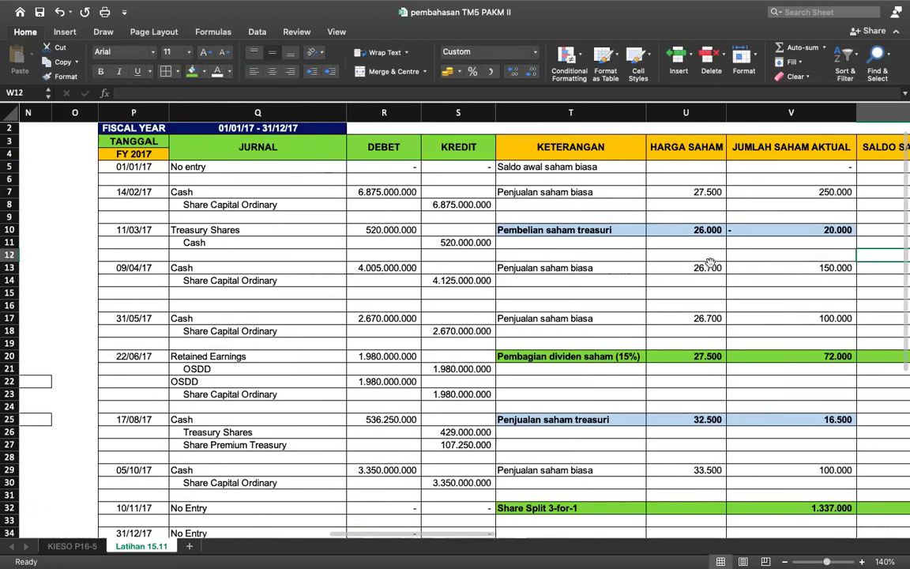
left_click(490, 229)
left_click(124, 93)
type("-")
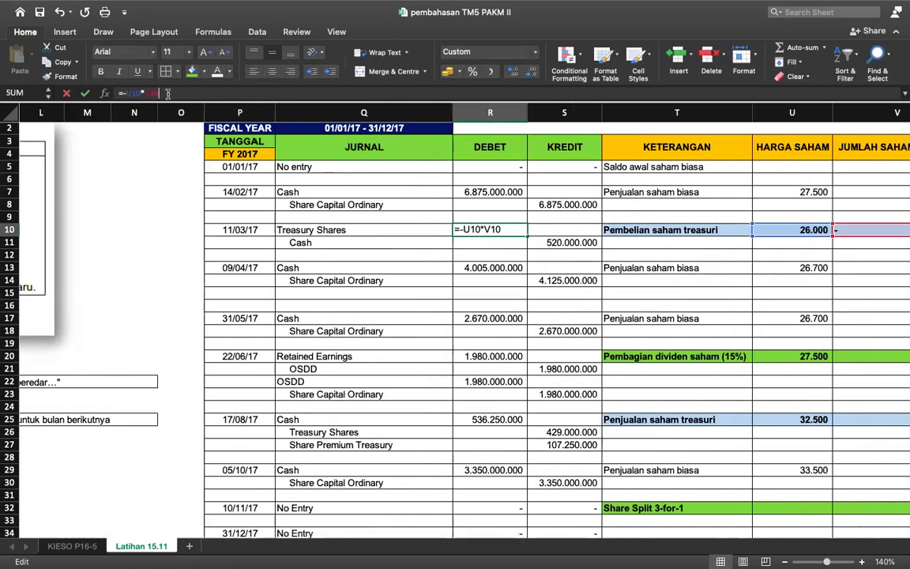
scroll(687, 237, "right", 4)
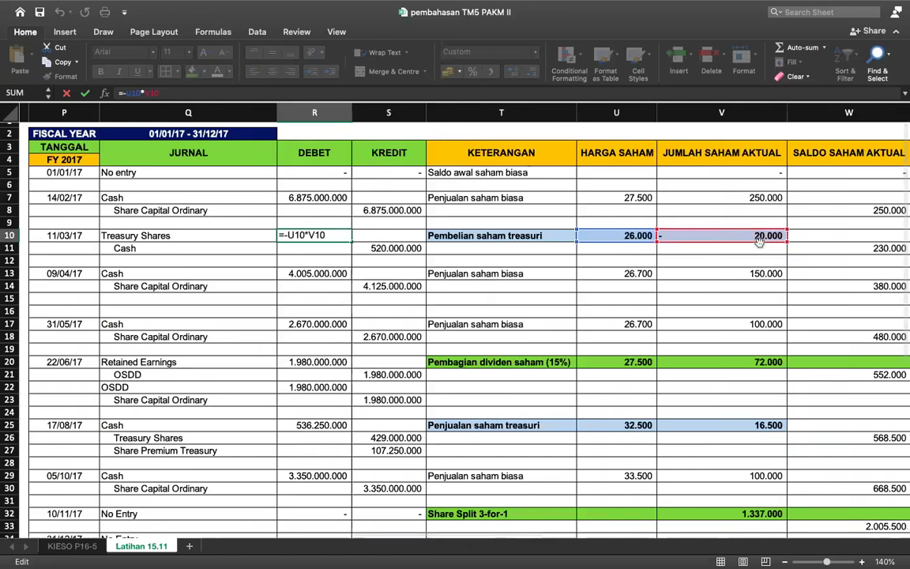
key("Return")
Compare the 9 April share issue in the problem text with the 09/04/17 Cash and Share Capital Ordinary entry
scroll(308, 288, "down", 2)
scroll(309, 288, "left", 15)
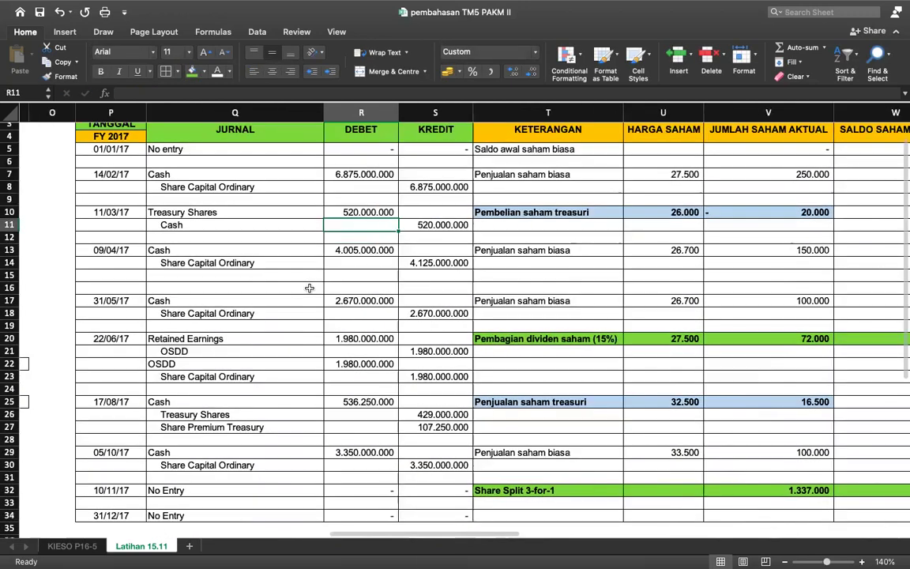
scroll(309, 287, "right", 1)
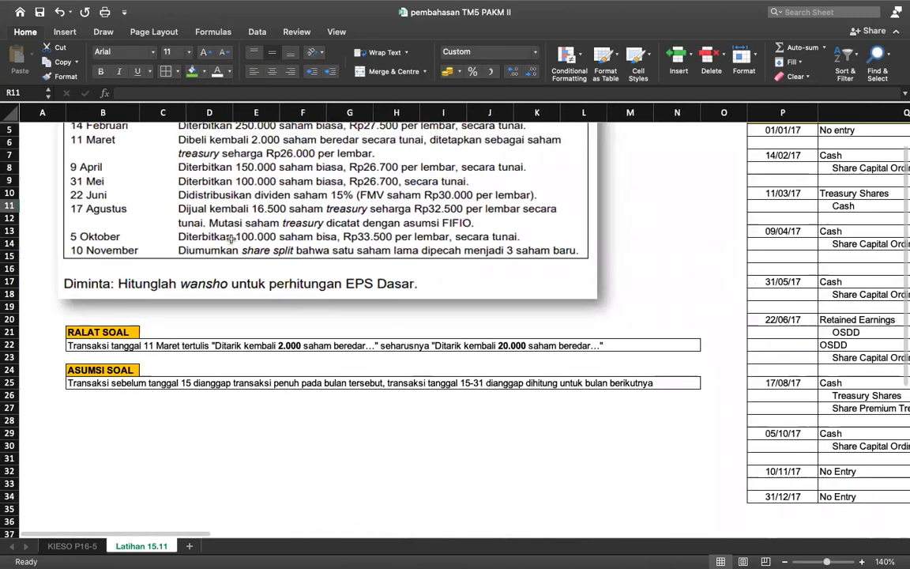
scroll(309, 288, "up", 2)
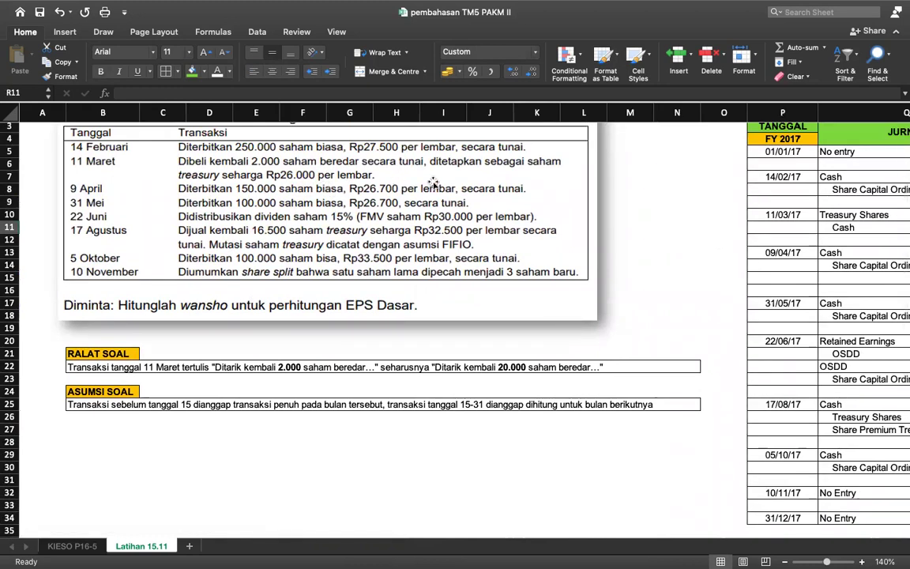
scroll(433, 184, "up", 1)
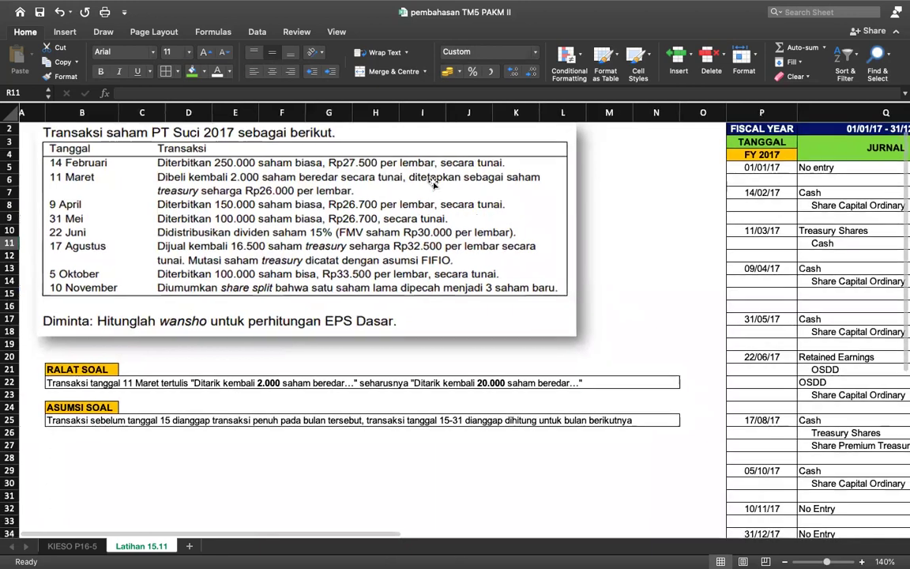
scroll(438, 185, "right", 10)
scroll(445, 187, "down", 1)
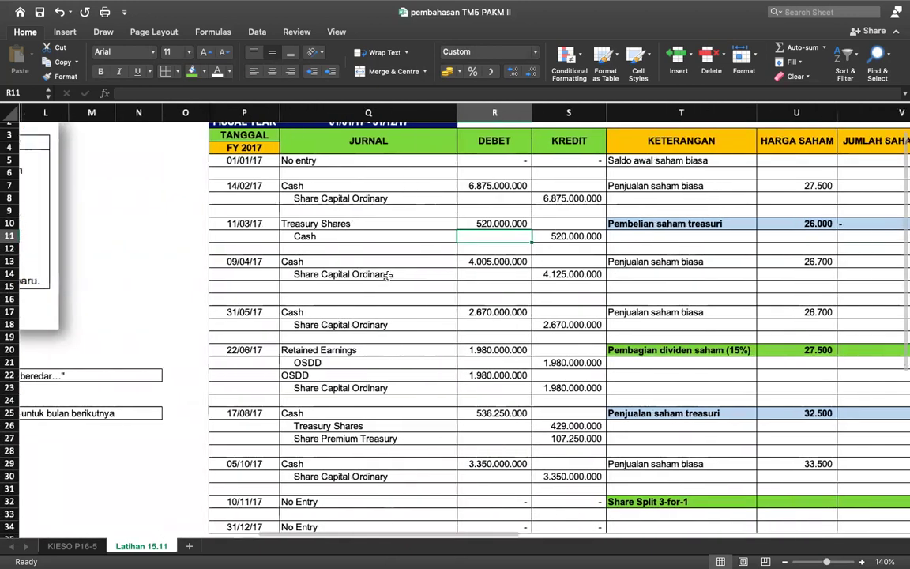
scroll(395, 261, "right", 3)
scroll(395, 260, "up", 1)
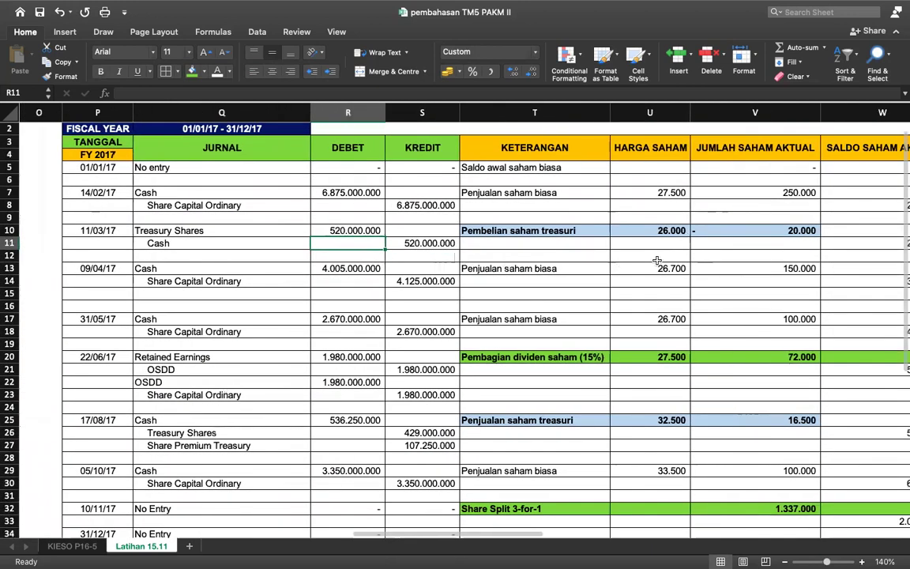
Inspect the share price and share quantity in the 09/04/17 row, comparing its price with the 14/02/17 issue price
left_click(659, 261)
key("Down")
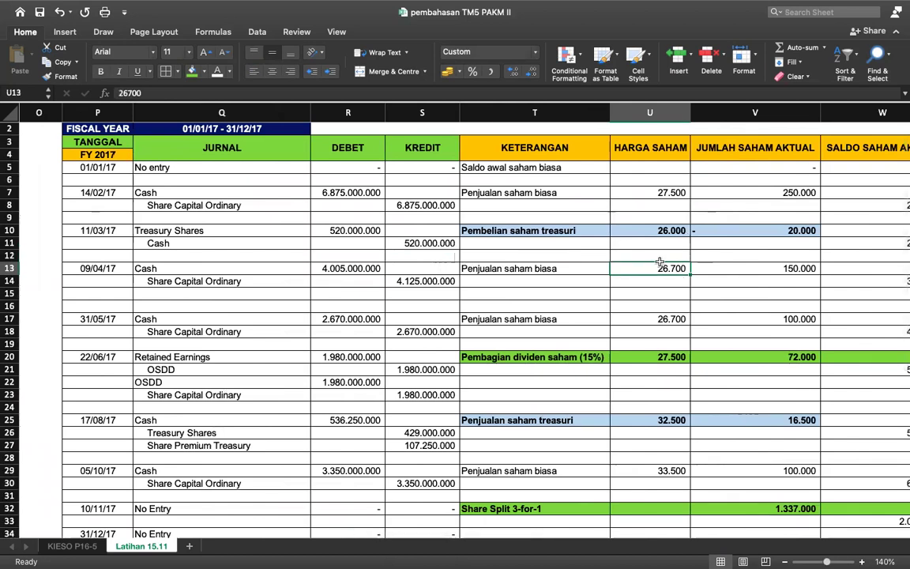
key("Right")
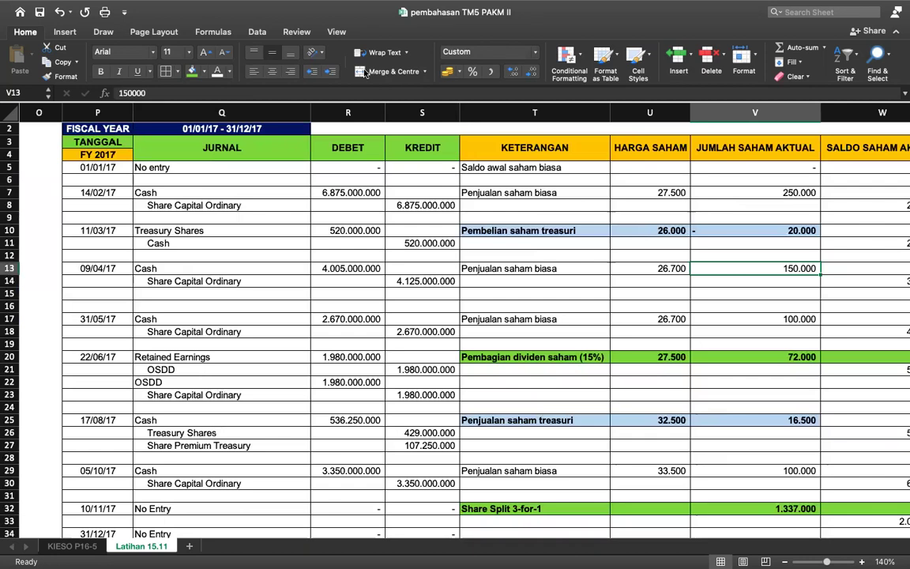
mouse_move(684, 185)
left_mouse_down()
mouse_move(647, 182)
mouse_move(690, 184)
left_mouse_up()
mouse_move(684, 251)
left_mouse_down()
mouse_move(697, 286)
mouse_move(675, 261)
left_mouse_up()
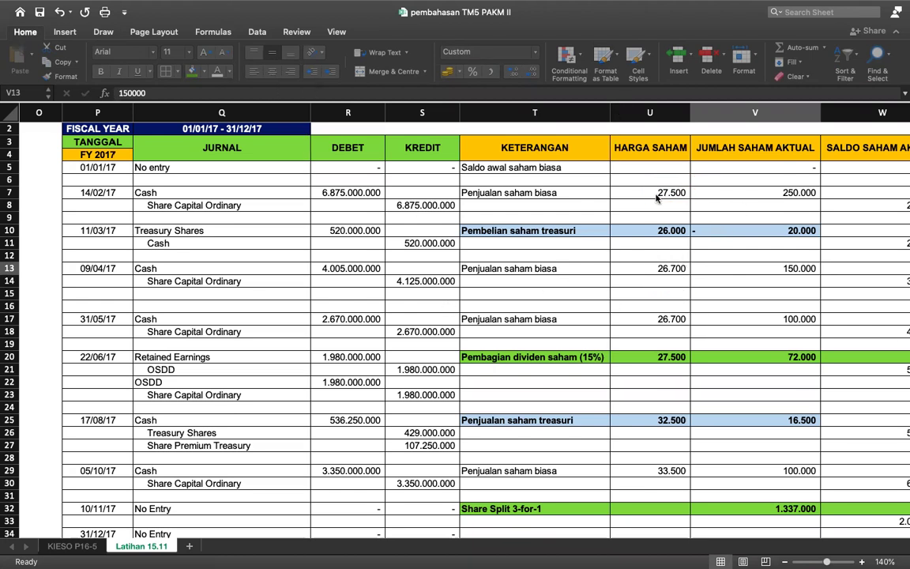
Inspect the credit formula of the 09/04/17 Share Capital Ordinary entry and the actual share balance in that row
left_click(183, 283)
key("Right")
key("Right")
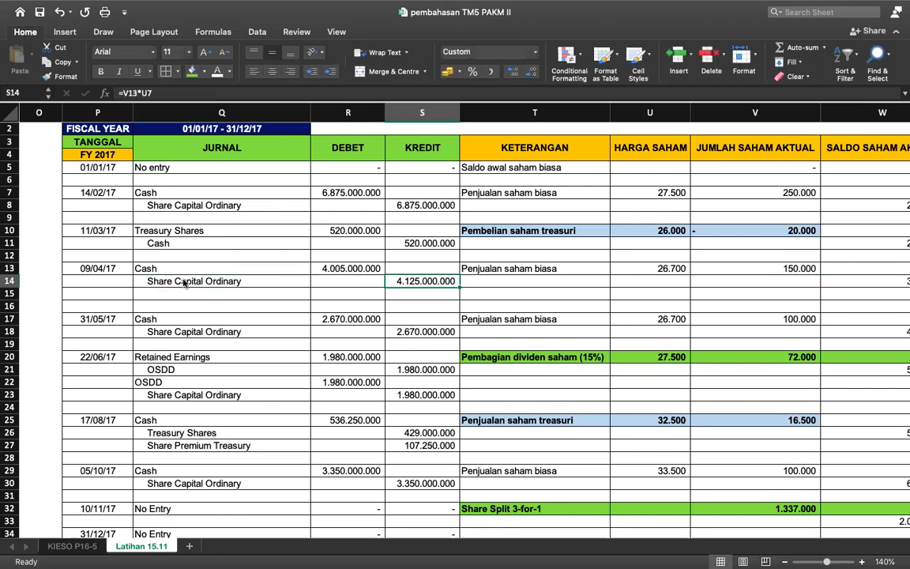
scroll(183, 283, "right", 3)
scroll(184, 283, "down", 1)
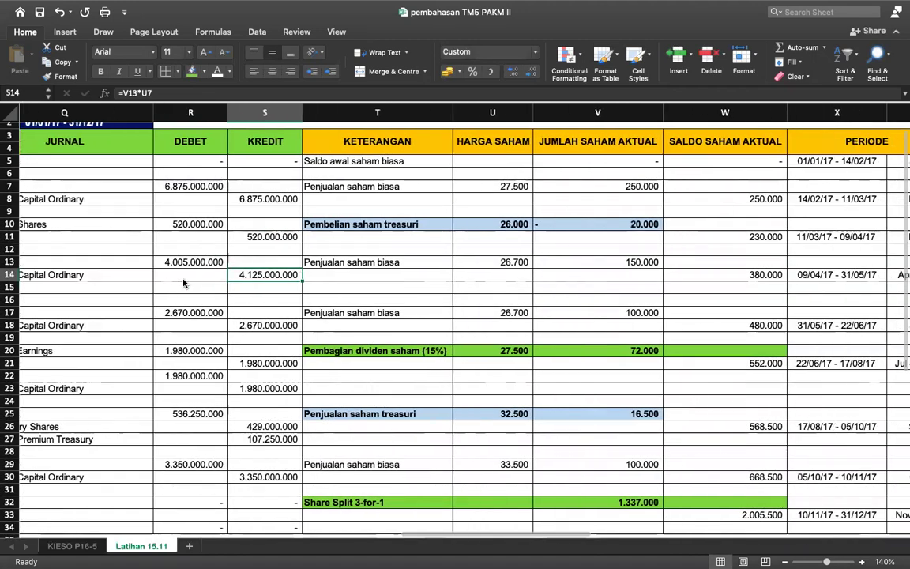
Inspect the debit formula of the 09/04/17 Cash entry and the price and quantity cells it references
scroll(184, 284, "left", 3)
left_click(347, 255)
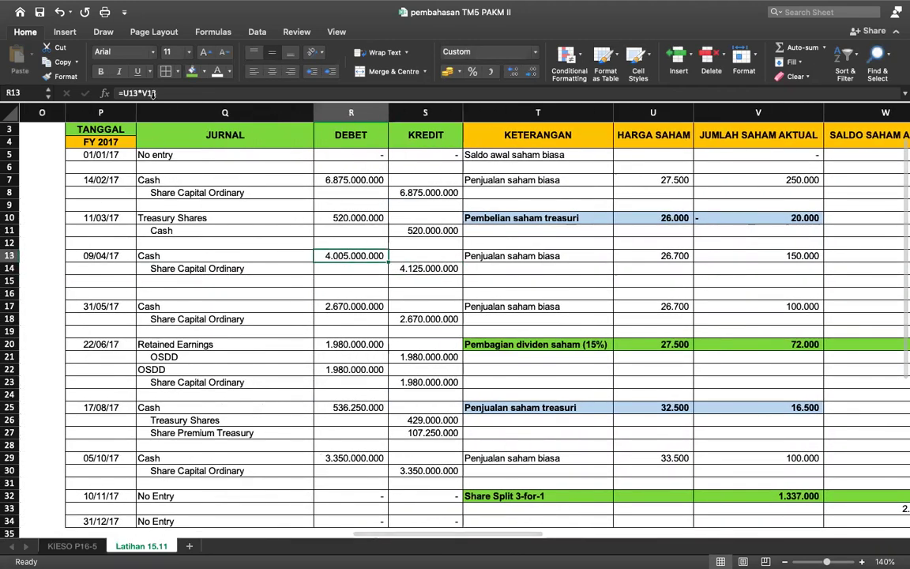
double_click(348, 255)
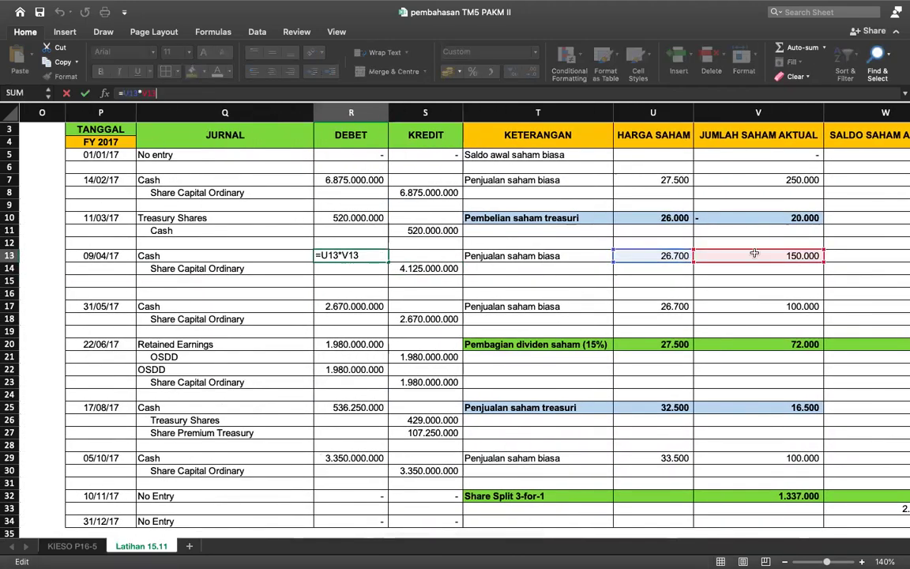
Read the 9 April and 31 Mei transactions in the problem text, leave the formula unchanged, and return to the journal
scroll(397, 273, "left", 3)
scroll(397, 272, "left", 10)
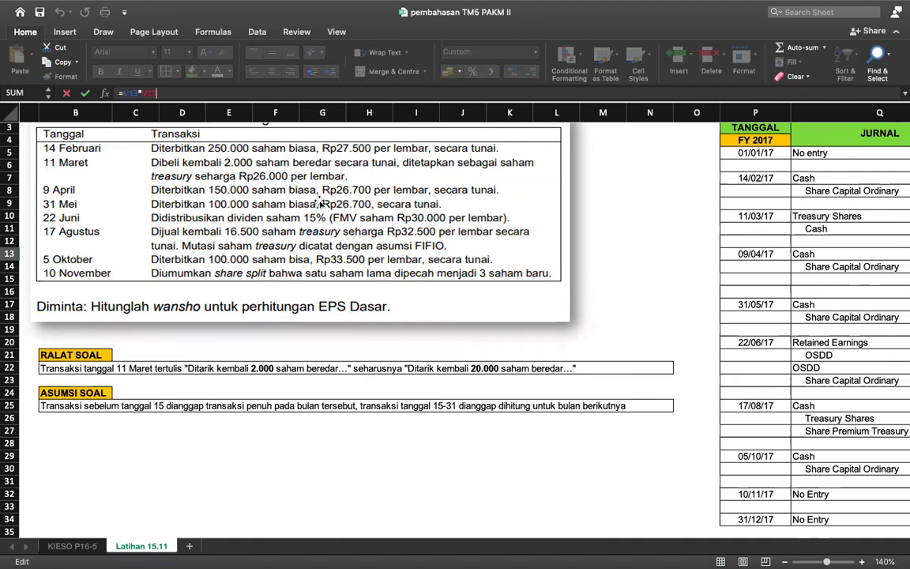
scroll(521, 211, "right", 5)
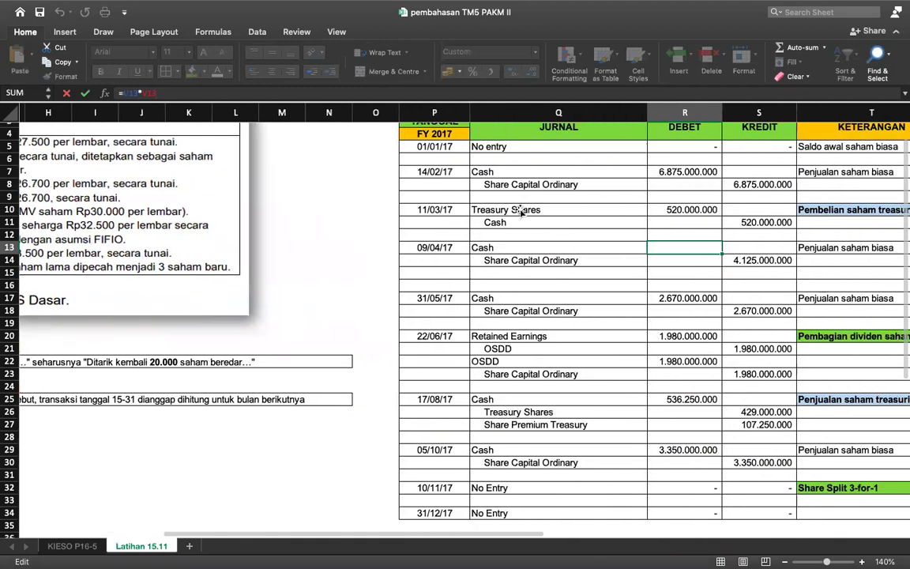
left_click(527, 288)
scroll(526, 287, "right", 10)
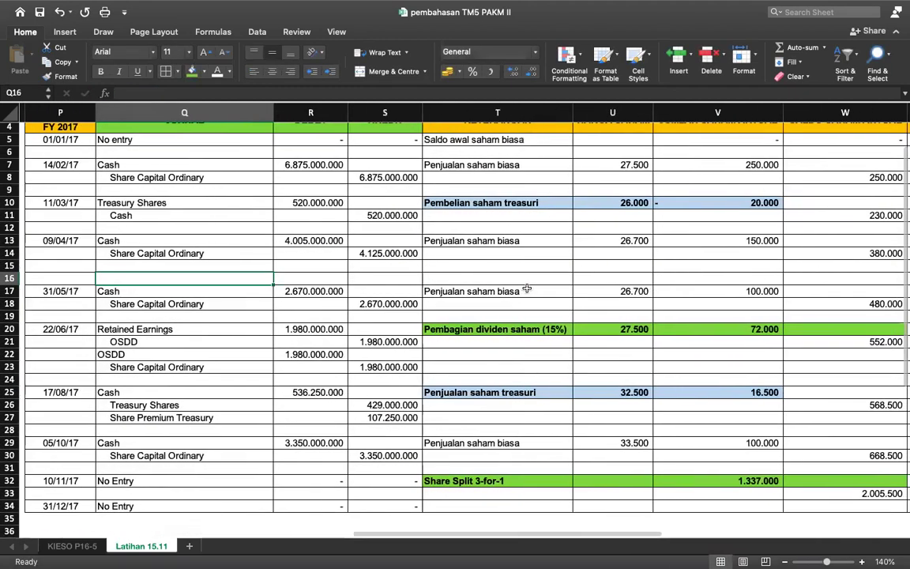
scroll(527, 288, "left", 4)
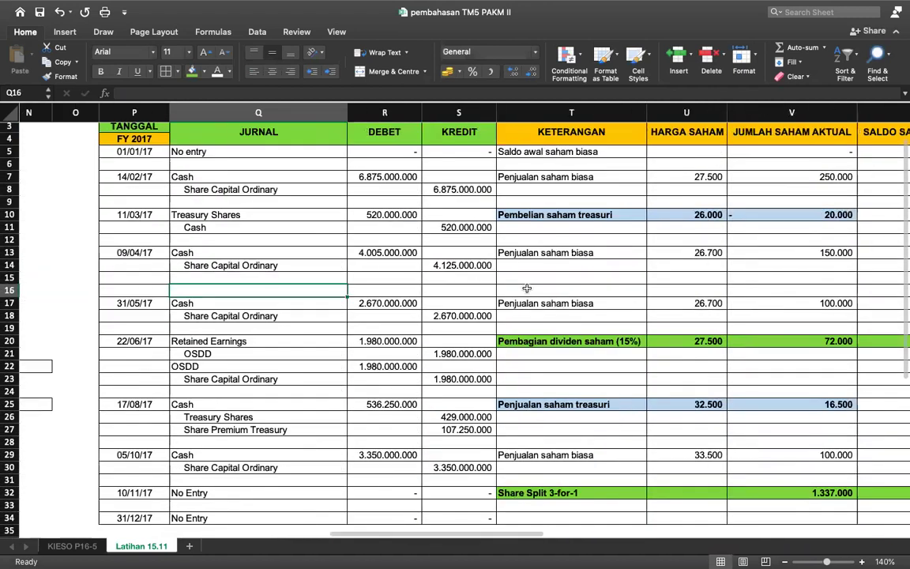
Walk across the 31/05/17 Cash entry from its account name to the share price
left_click(246, 303)
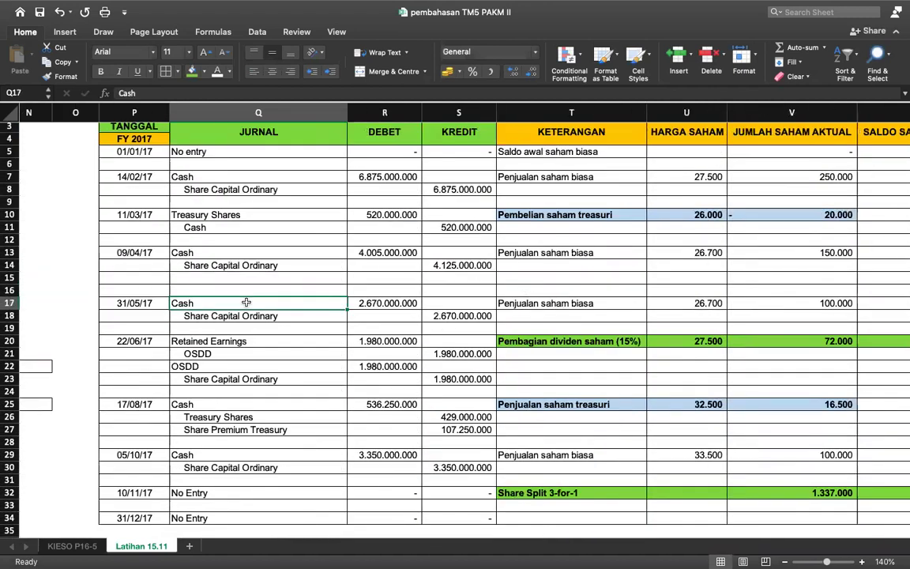
key("Right")
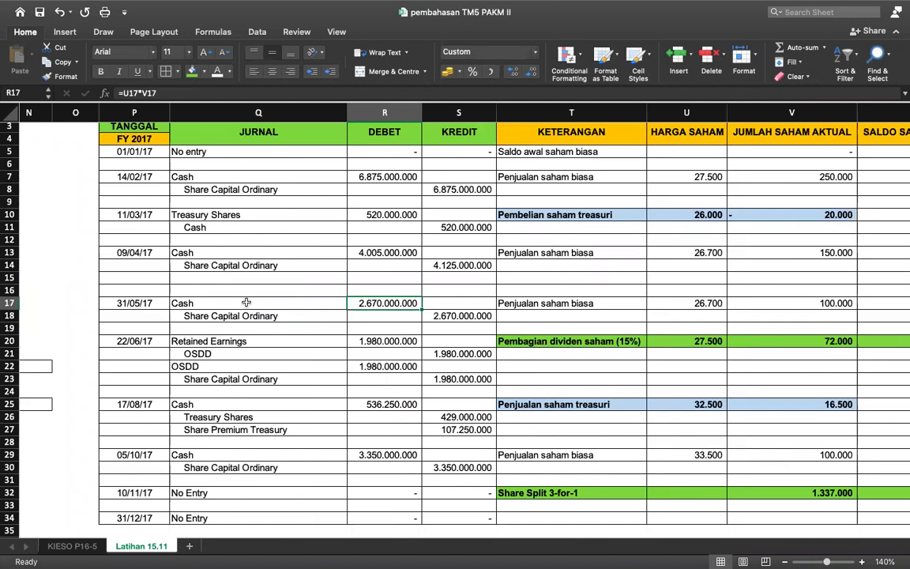
key("Right")
key("Right")
key("Right")
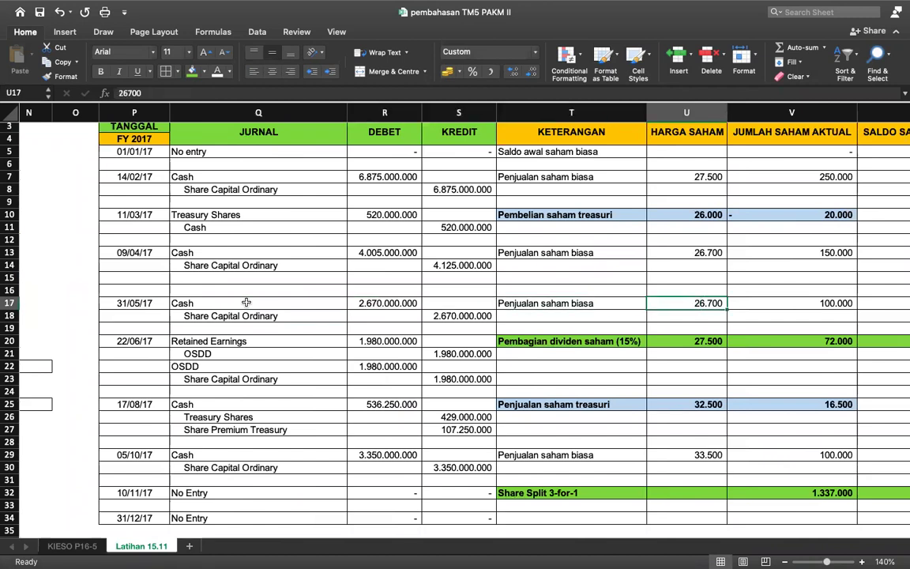
Inspect the debit formula of the 31/05/17 Cash entry and the price and quantity cells it references
key("Left")
key("Left")
key("Left")
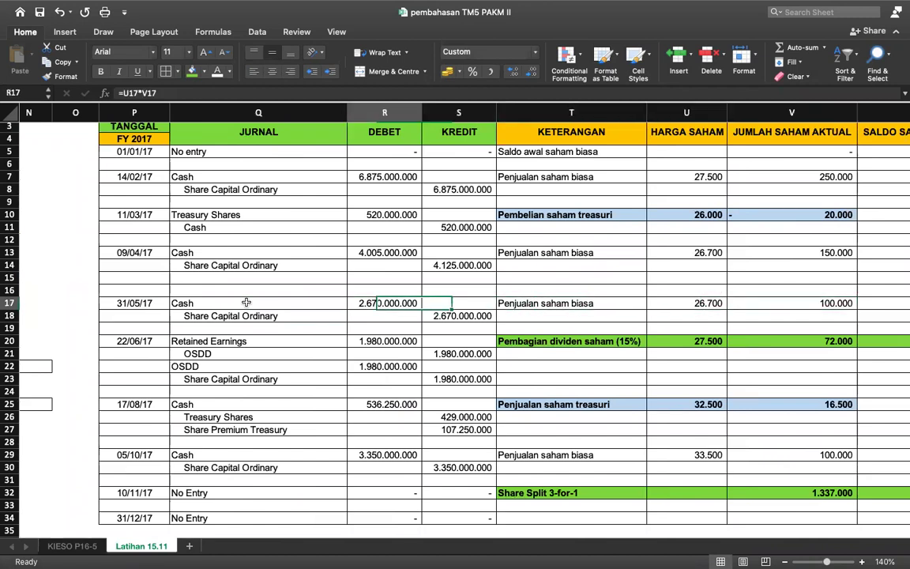
left_click(177, 94)
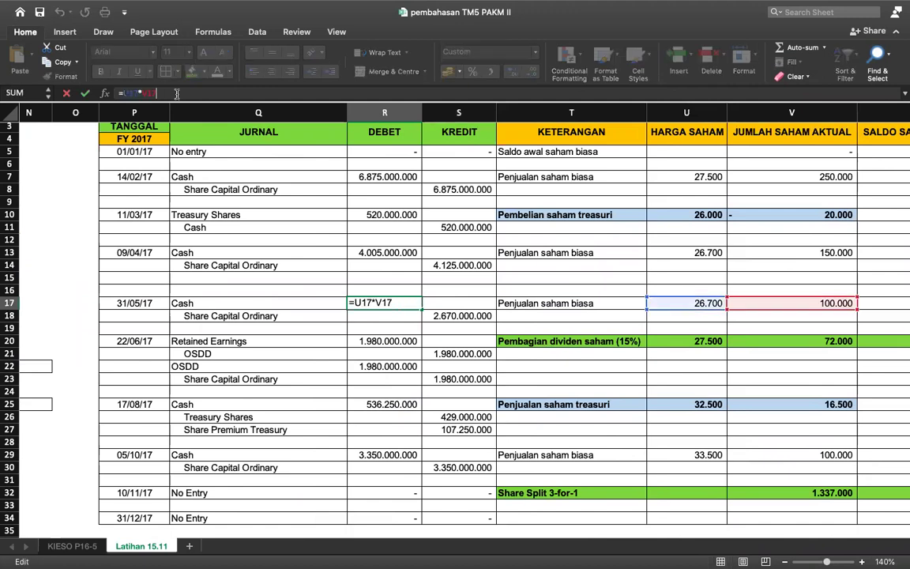
key("Return")
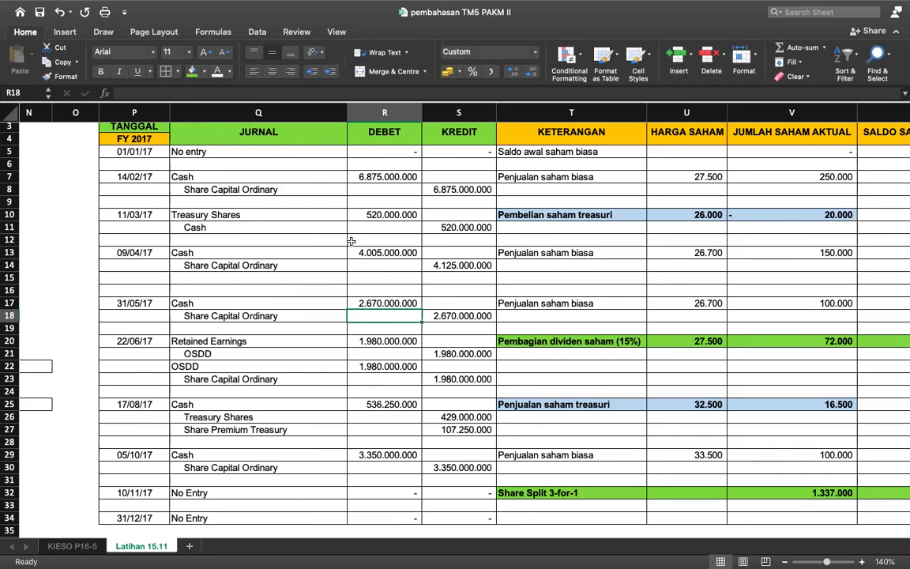
Inspect how the actual share balance after the 31/05/17 issue sums the previous balance and the issued quantity
scroll(351, 241, "right", 5)
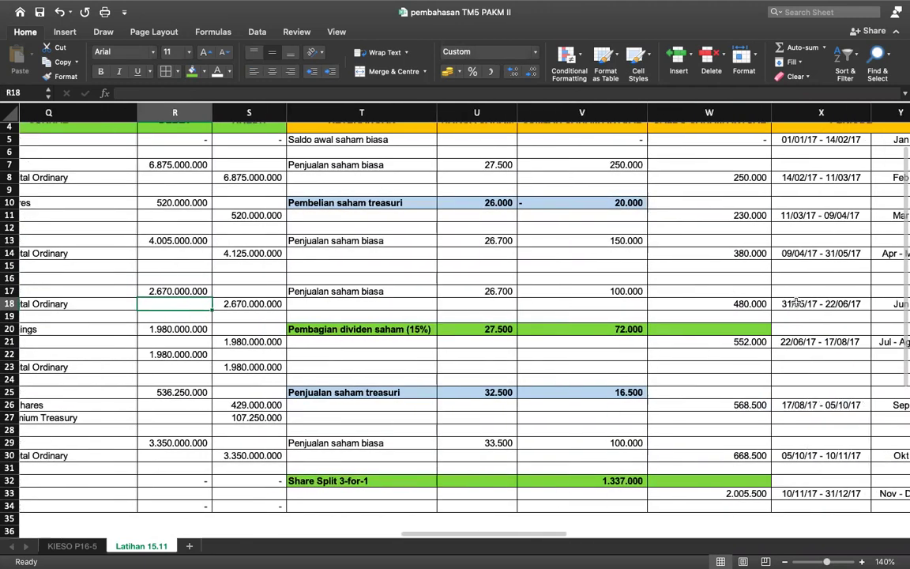
left_click(747, 305)
scroll(750, 305, "up", 3)
scroll(751, 305, "down", 4)
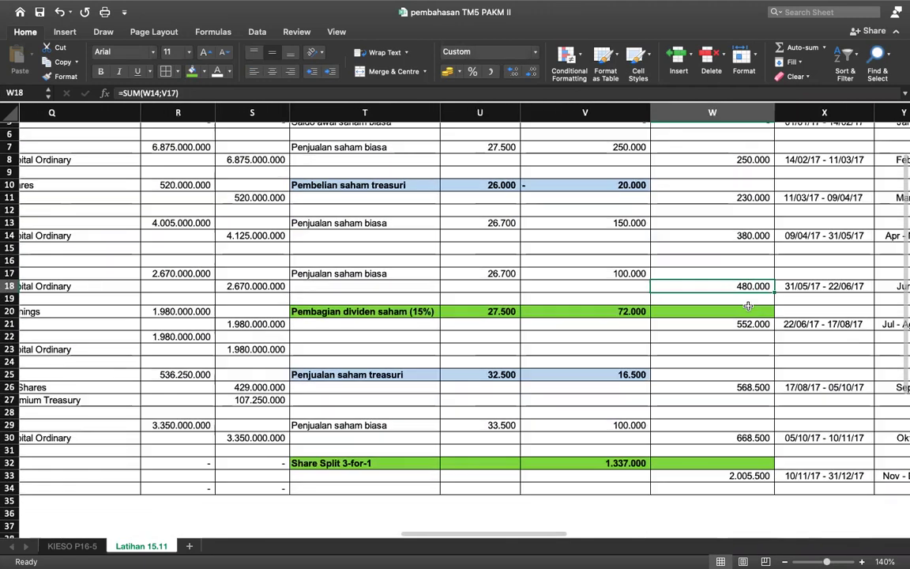
left_click(200, 92)
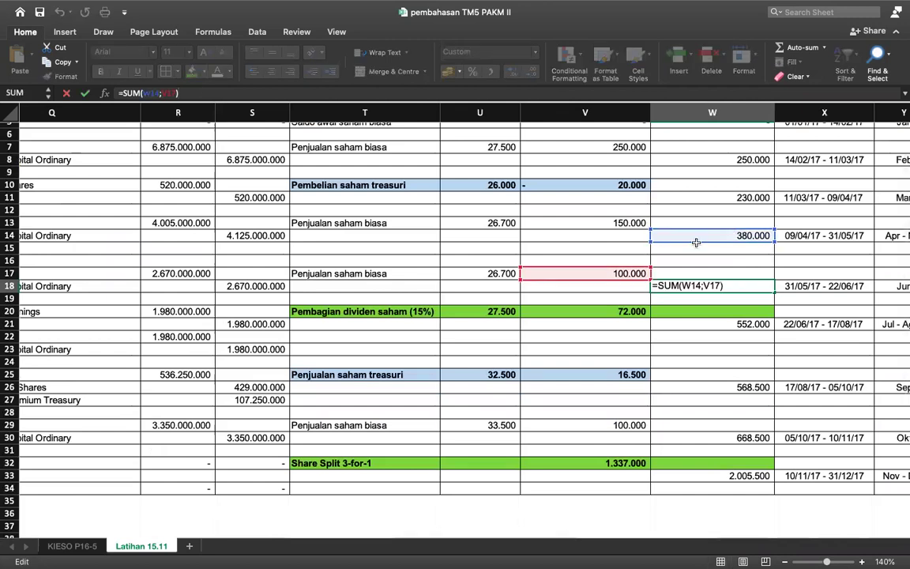
key("Return")
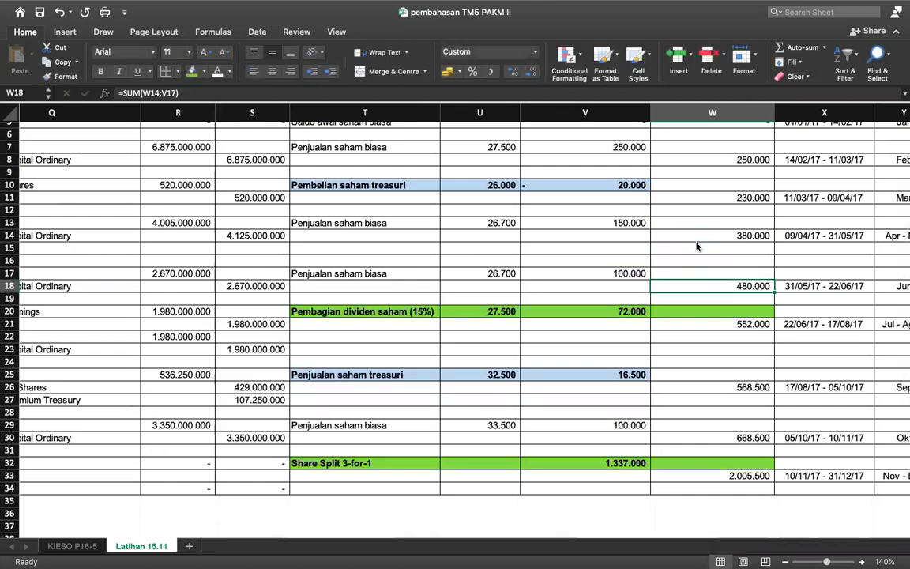
Compare the 22 Juni 15% share dividend in the problem text with the 22/06/17 Retained Earnings and OSDD entries
scroll(696, 246, "left", 10)
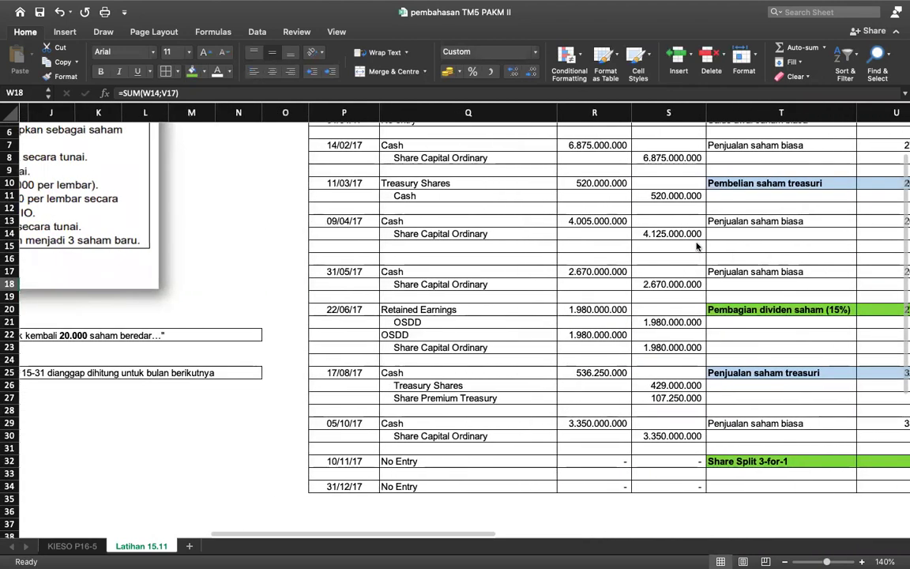
scroll(696, 246, "left", 10)
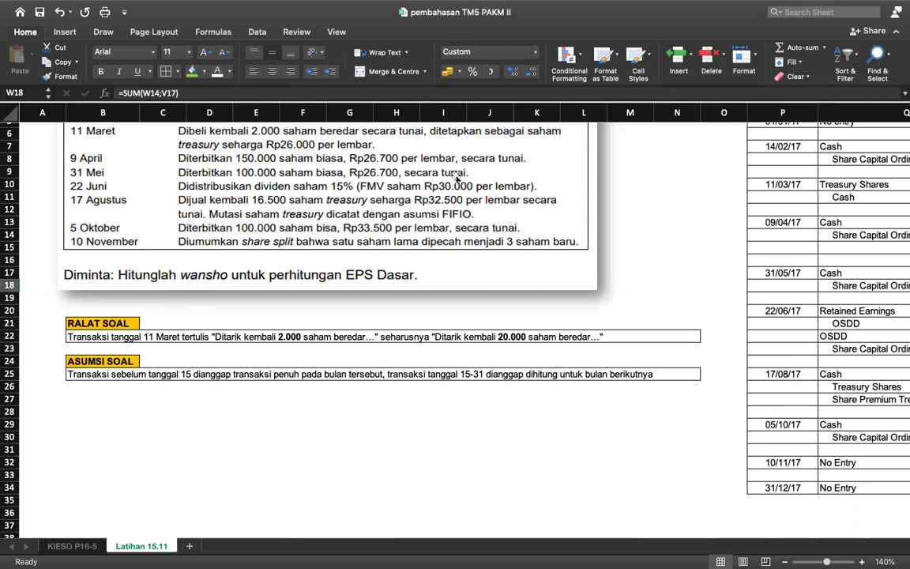
scroll(455, 175, "right", 10)
scroll(456, 175, "right", 1)
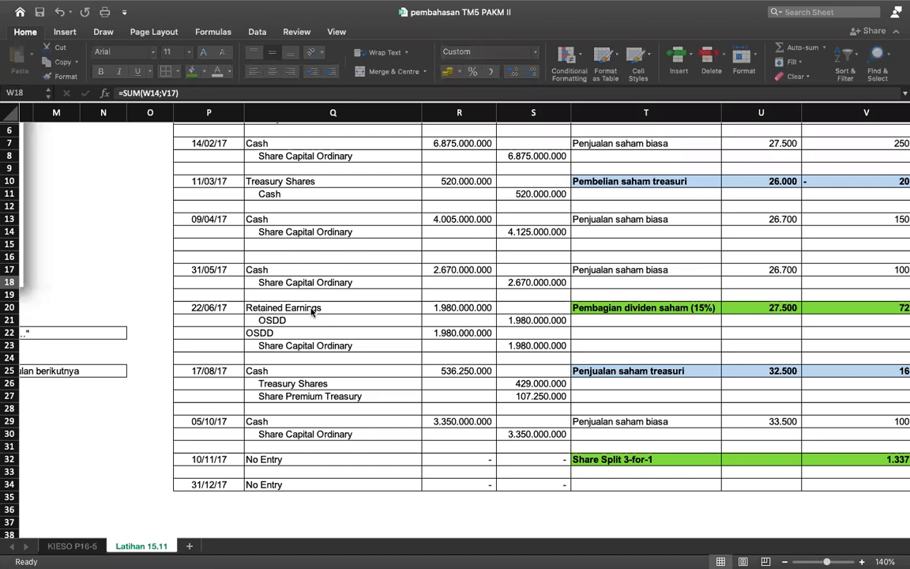
Circle the 22/06/17 Share Capital Ordinary line in red with a boxed question mark beside it, and clear the markings
mouse_move(361, 341)
left_mouse_down()
mouse_move(261, 340)
mouse_move(304, 365)
mouse_move(365, 349)
mouse_move(357, 333)
mouse_move(387, 330)
mouse_move(393, 353)
left_mouse_up()
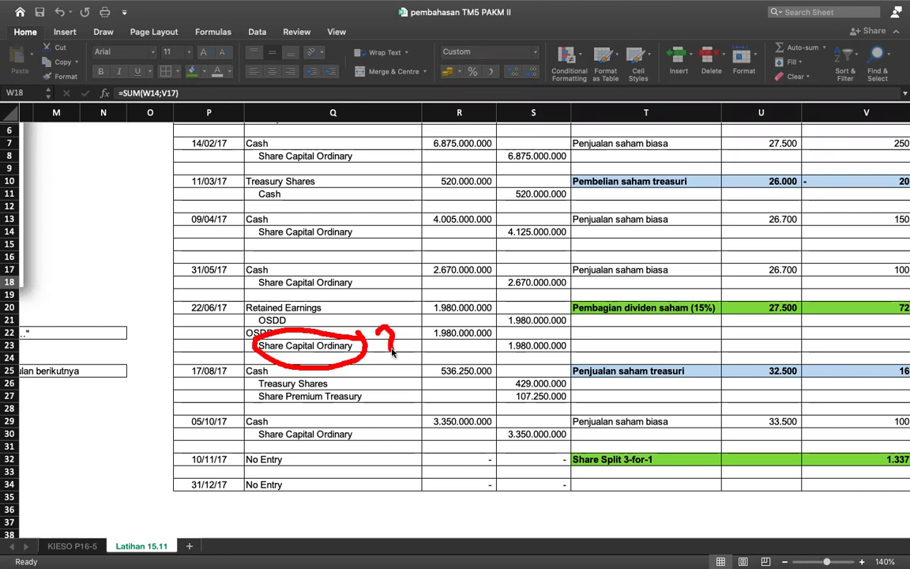
mouse_move(378, 316)
left_mouse_down()
mouse_move(377, 362)
mouse_move(410, 339)
mouse_move(380, 319)
left_mouse_up()
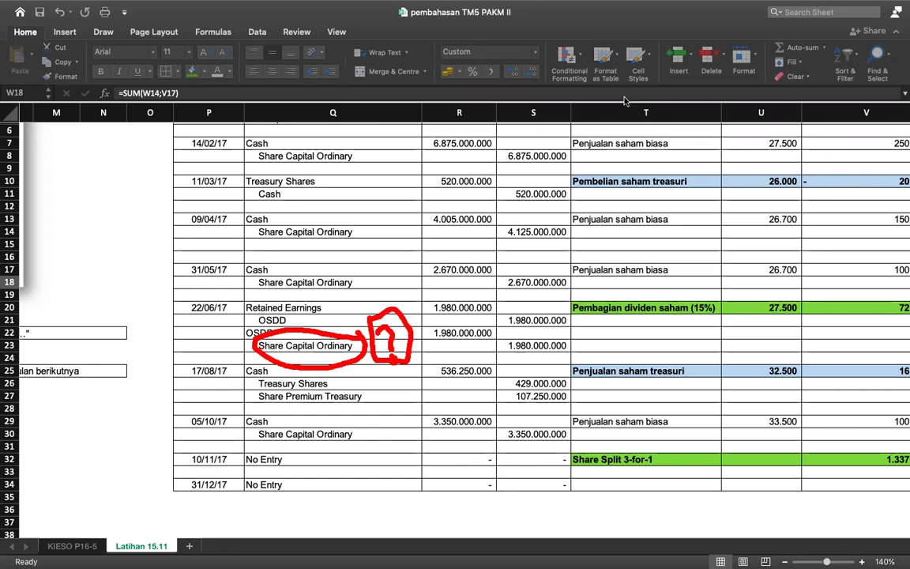
key("Escape")
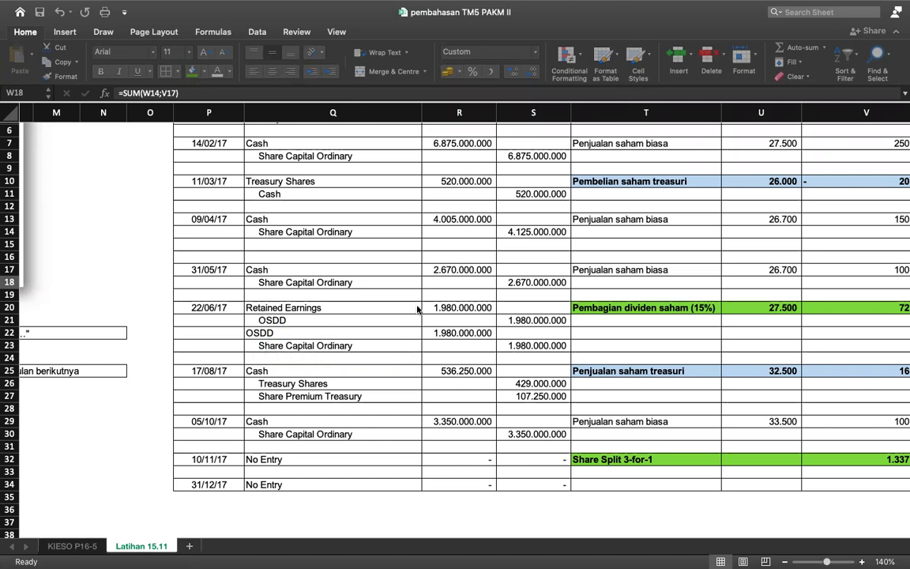
Inspect how the number of shares in the 22/06/17 15% share dividend is calculated from the preceding actual share balance
scroll(417, 309, "left", 10)
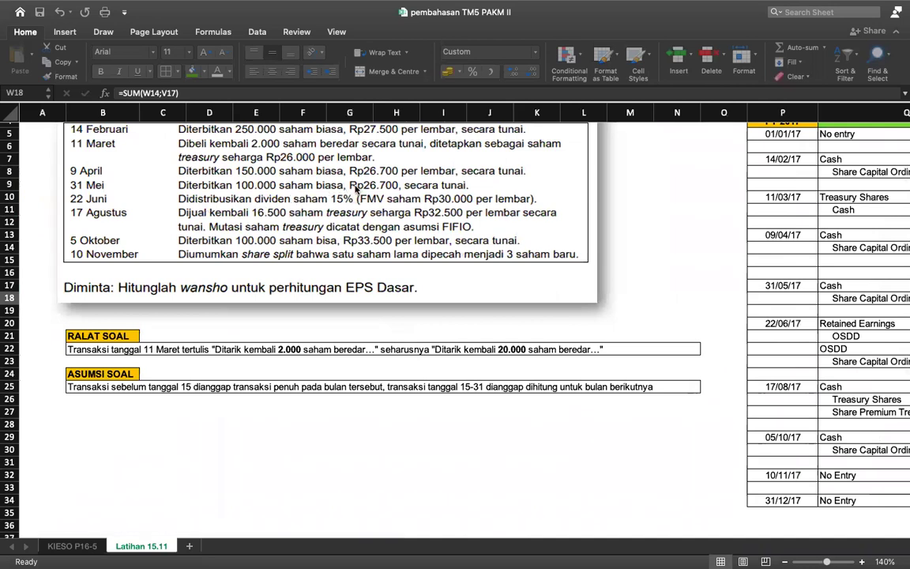
scroll(372, 199, "right", 10)
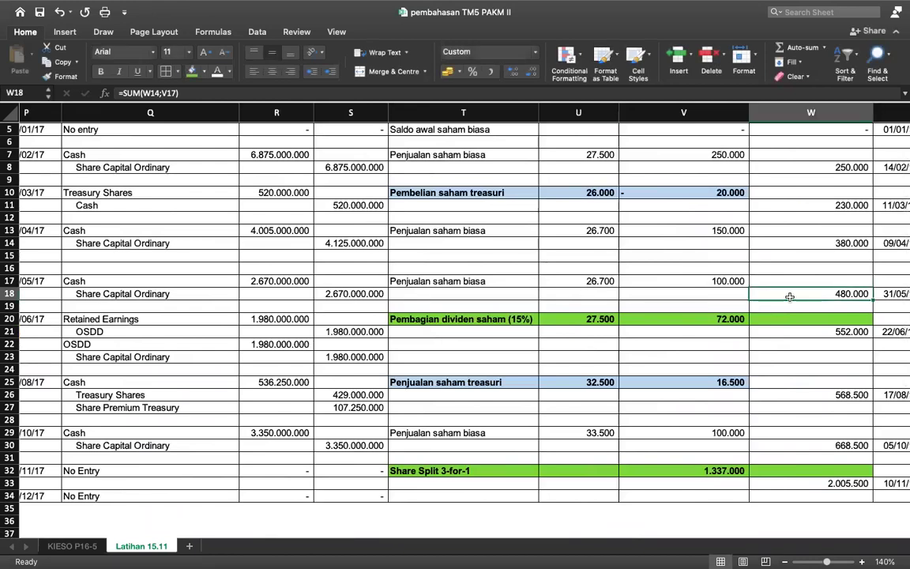
scroll(790, 237, "up", 2)
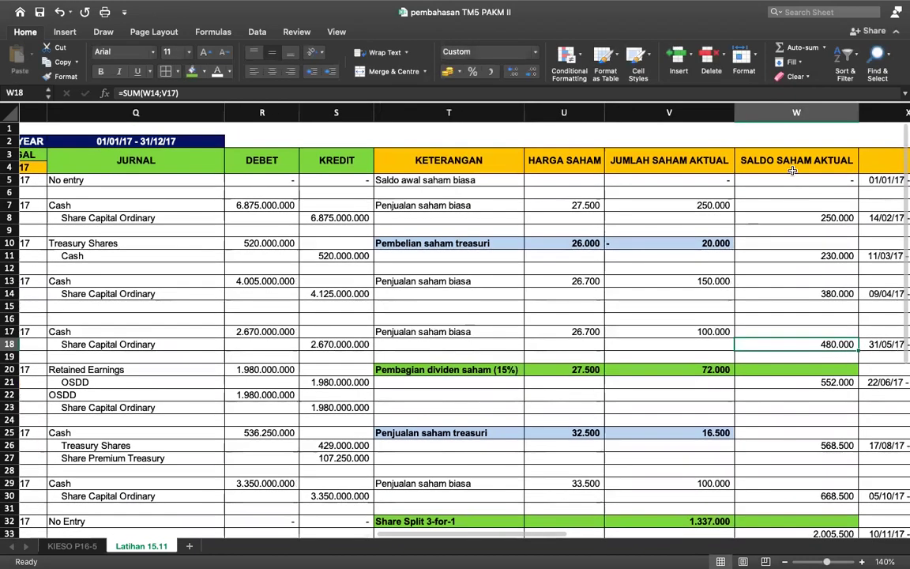
scroll(792, 182, "down", 4)
scroll(792, 170, "down", 1)
left_click(604, 232)
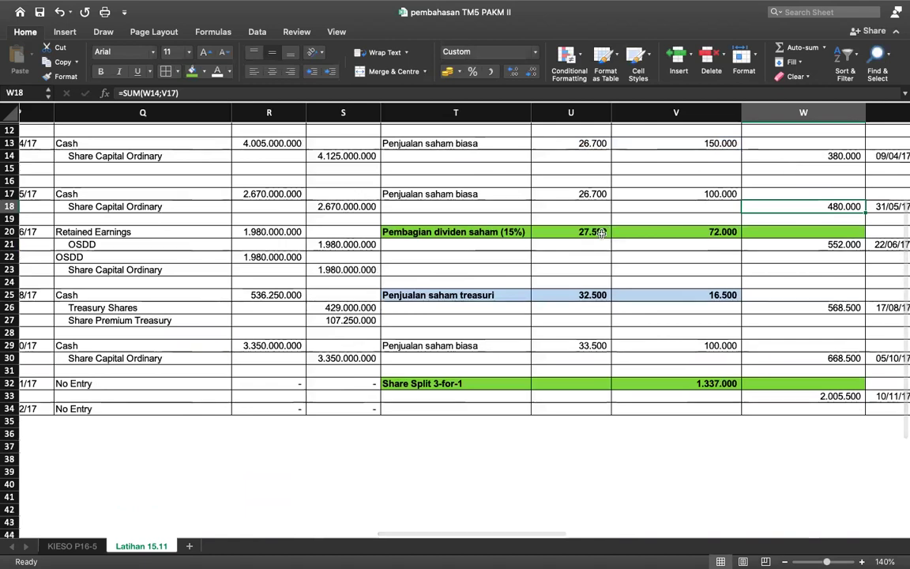
left_click(651, 233)
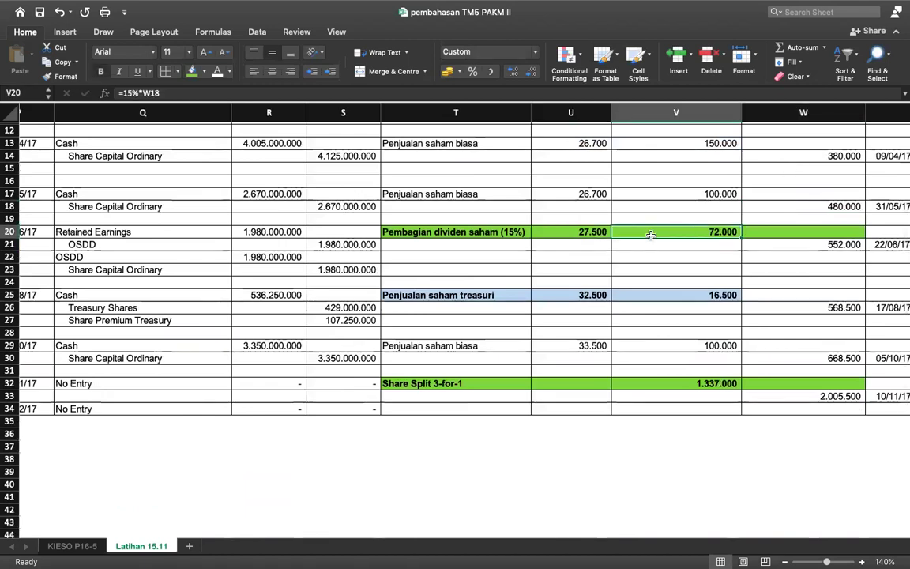
scroll(212, 140, "up", 4)
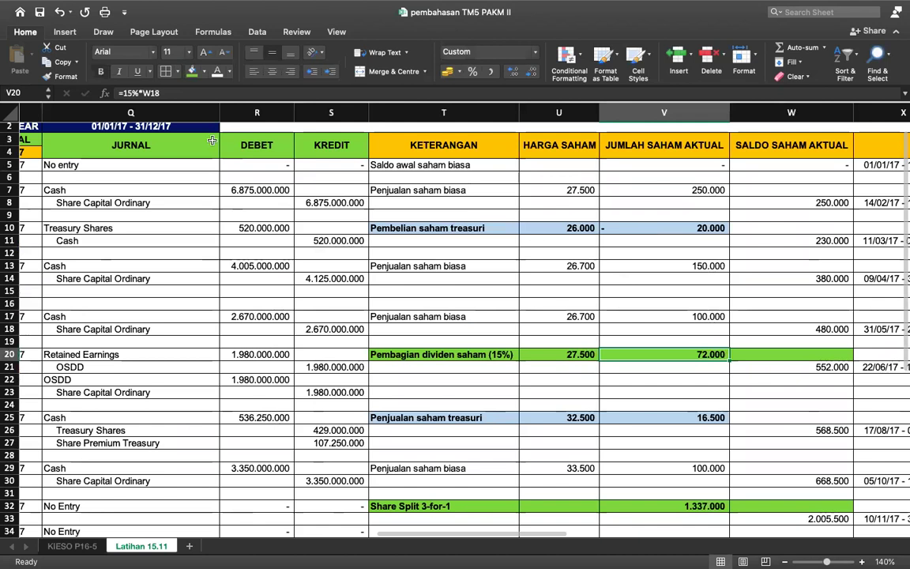
left_click(188, 92)
scroll(788, 267, "down", 3)
scroll(788, 268, "right", 1)
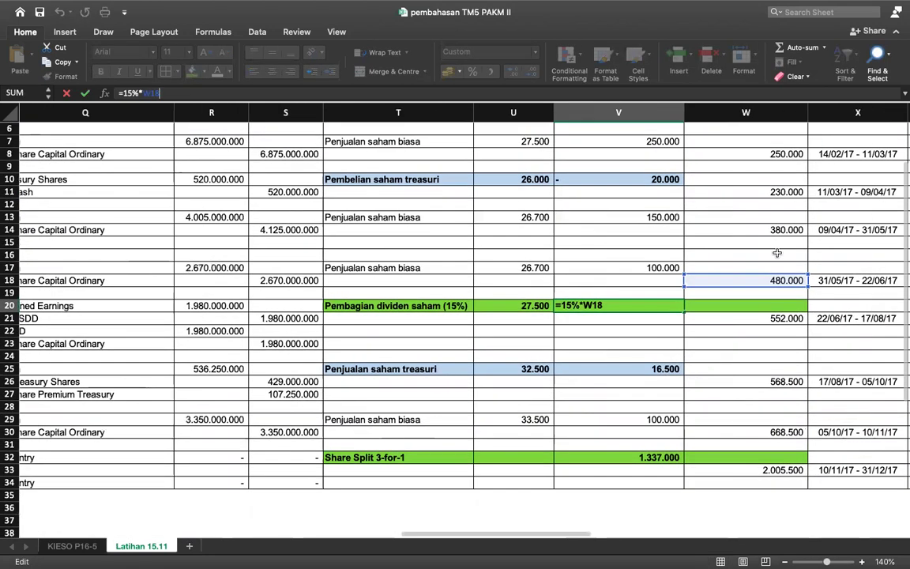
key("Escape")
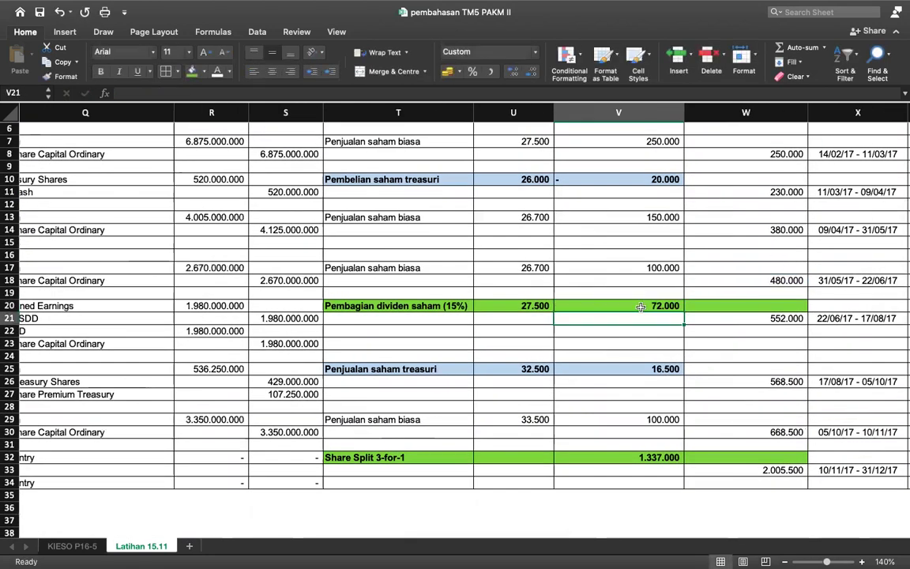
Inspect the share price formula of the 22/06/17 share dividend and the 14/02/17 issue price it references
scroll(641, 306, "up", 2)
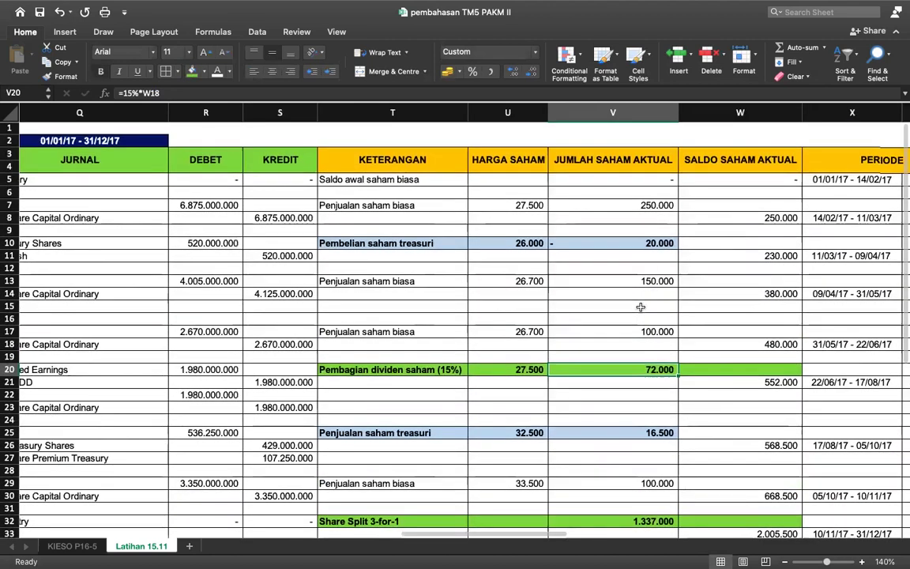
scroll(641, 307, "down", 2)
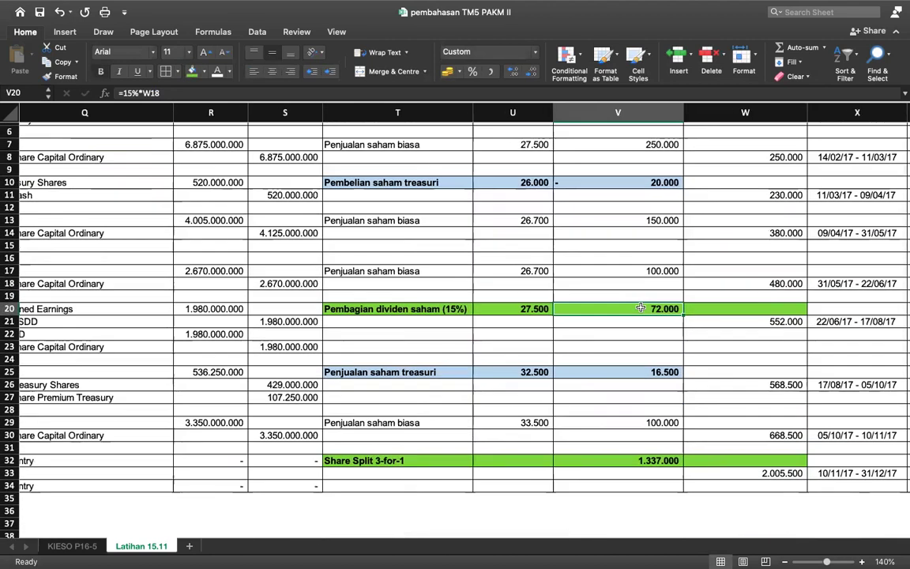
key("Left")
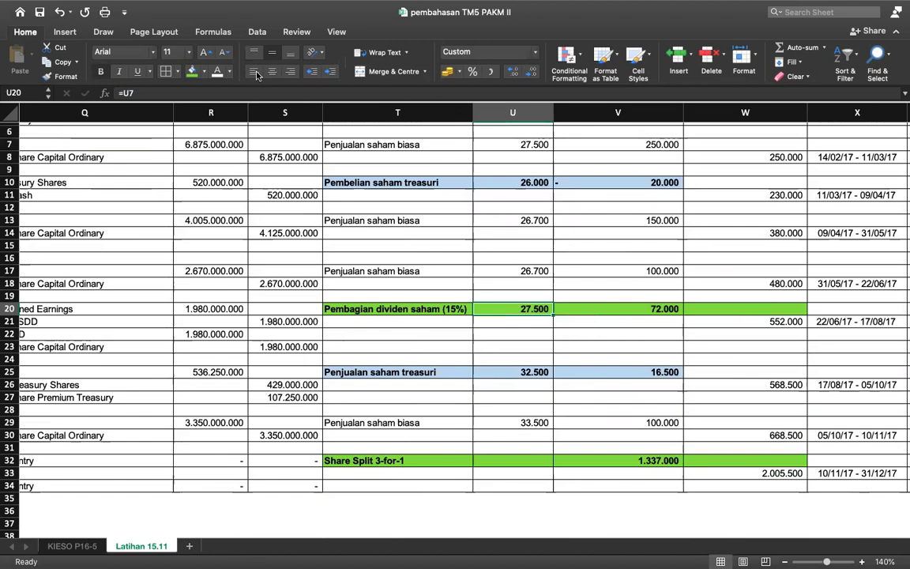
left_click(159, 92)
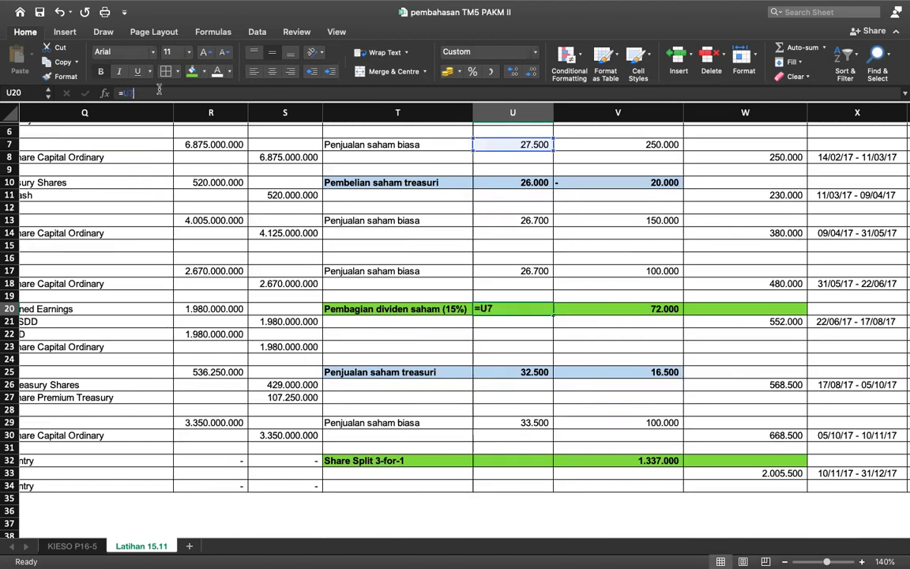
scroll(529, 211, "up", 3)
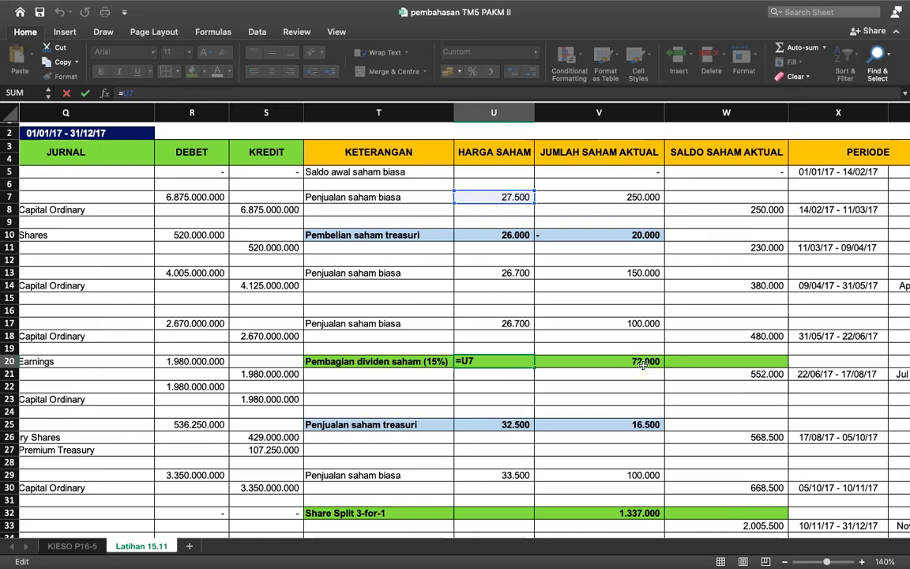
key("Return")
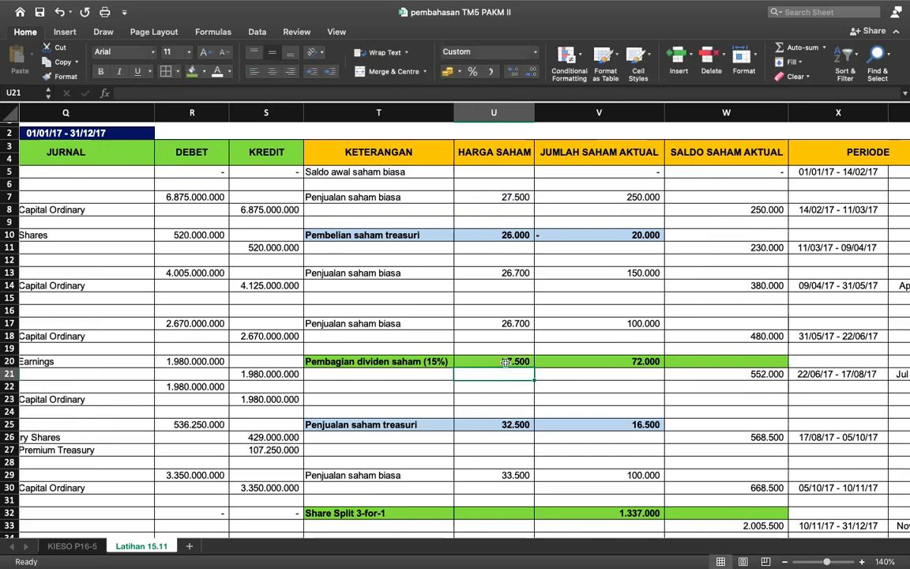
left_click(506, 198)
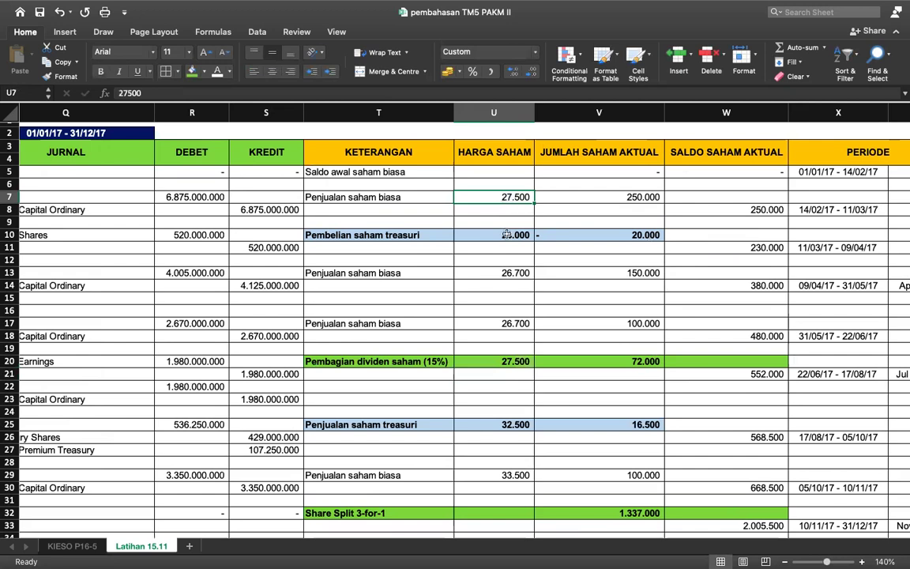
Inspect the debit formula of the 22/06/17 Retained Earnings entry and the price and quantity cells it multiplies
left_click(601, 369)
scroll(601, 368, "left", 3)
scroll(602, 367, "left", 3)
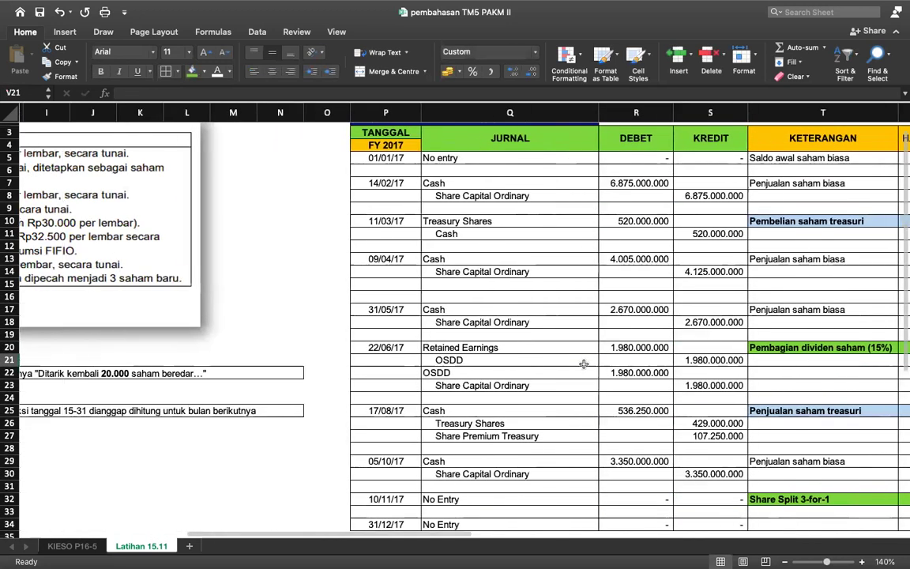
left_click(635, 347)
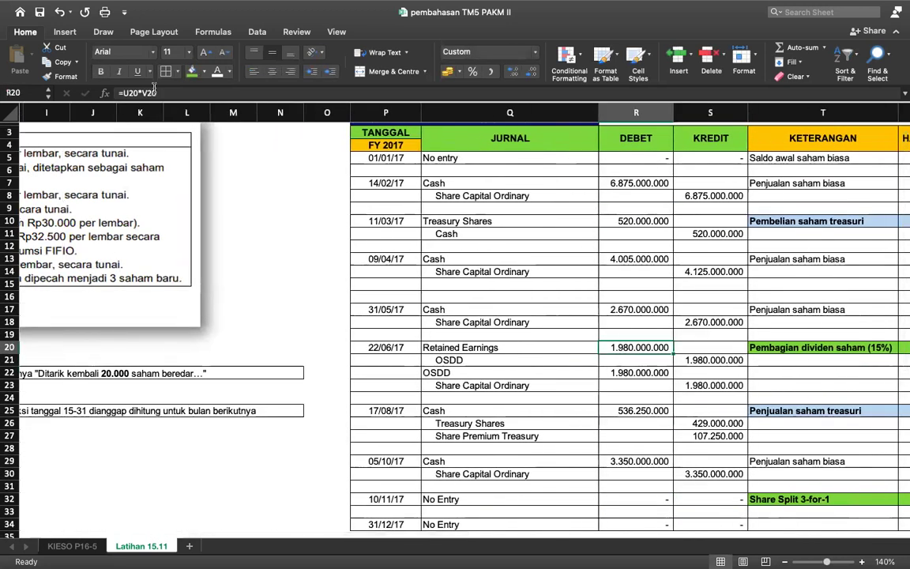
left_click(181, 94)
scroll(410, 300, "right", 5)
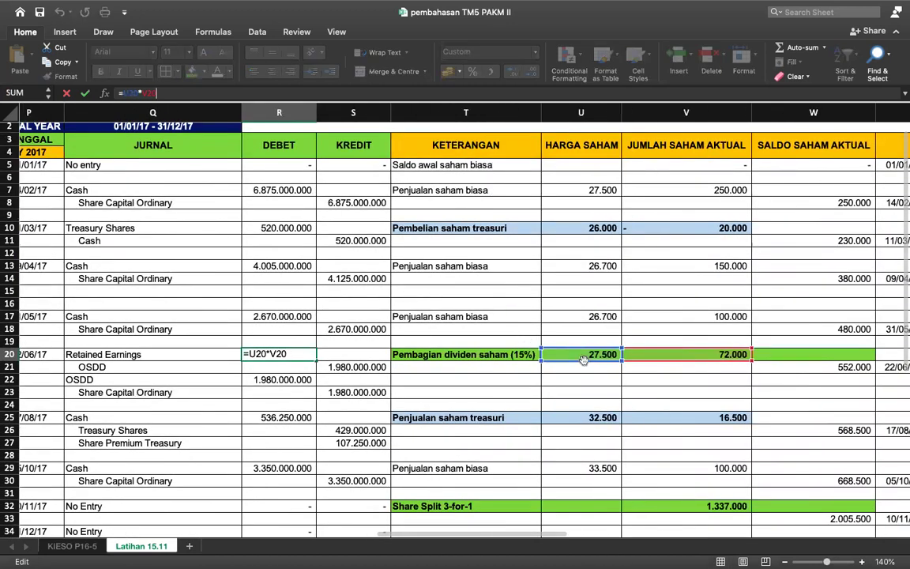
key("Return")
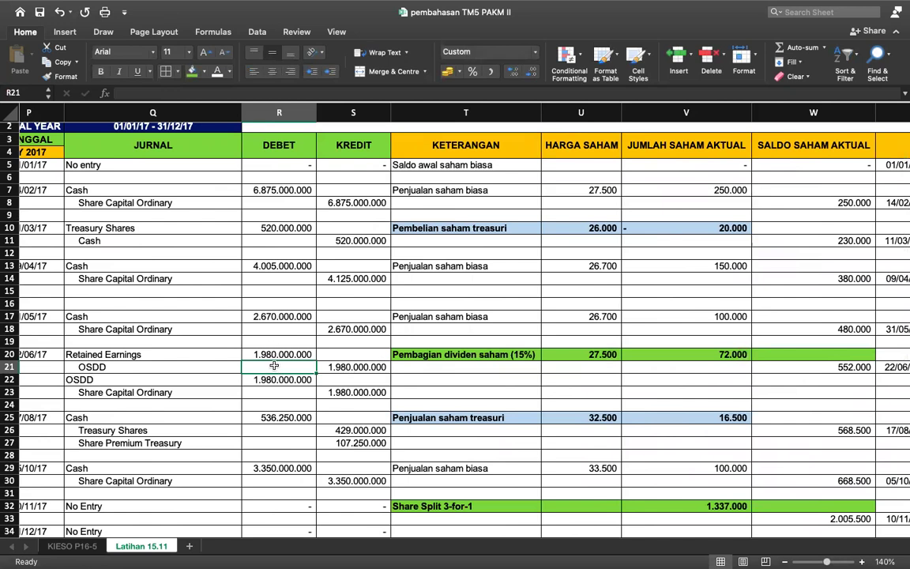
Inspect the 22/06/17 OSDD debit and trace the Share Capital Ordinary credit formula back to it
scroll(292, 357, "left", 5)
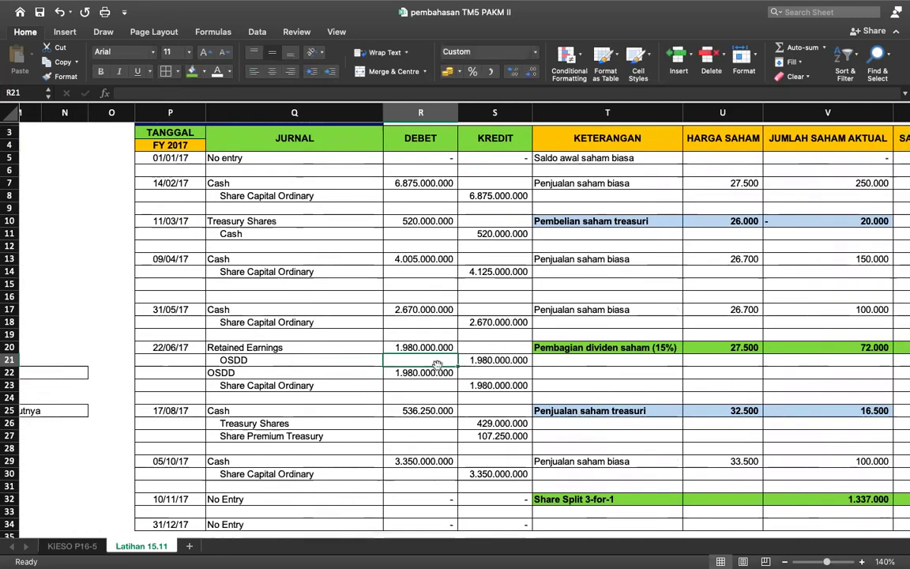
left_click(281, 371)
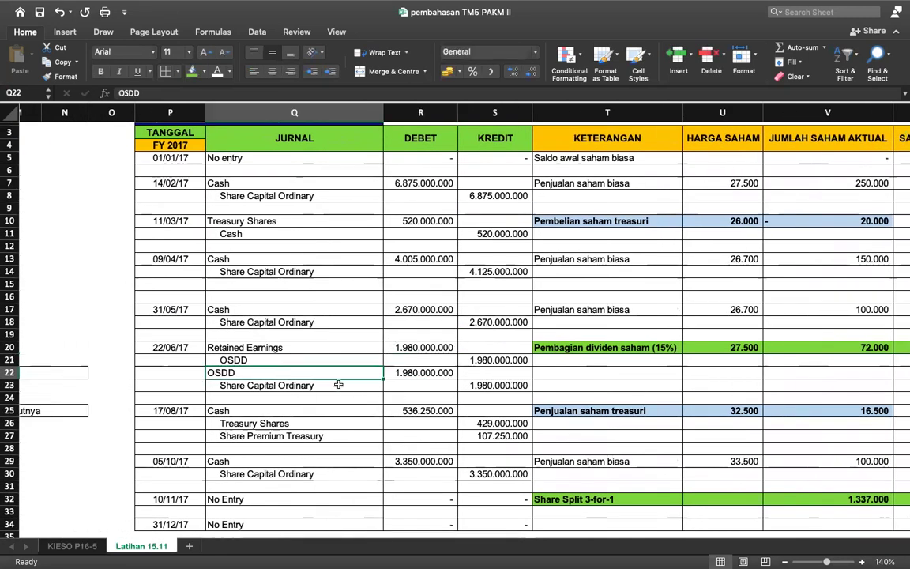
left_click(340, 384)
left_click(482, 384)
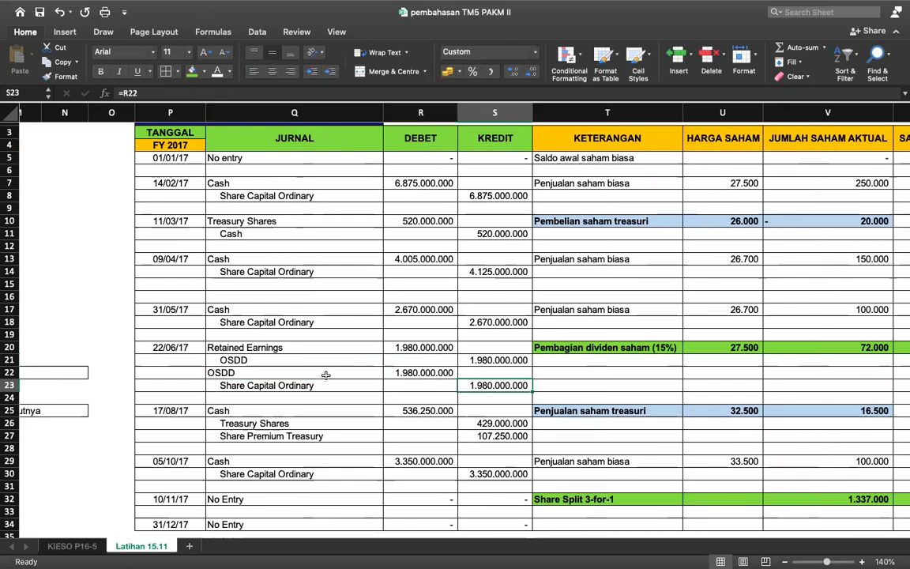
left_click(146, 92)
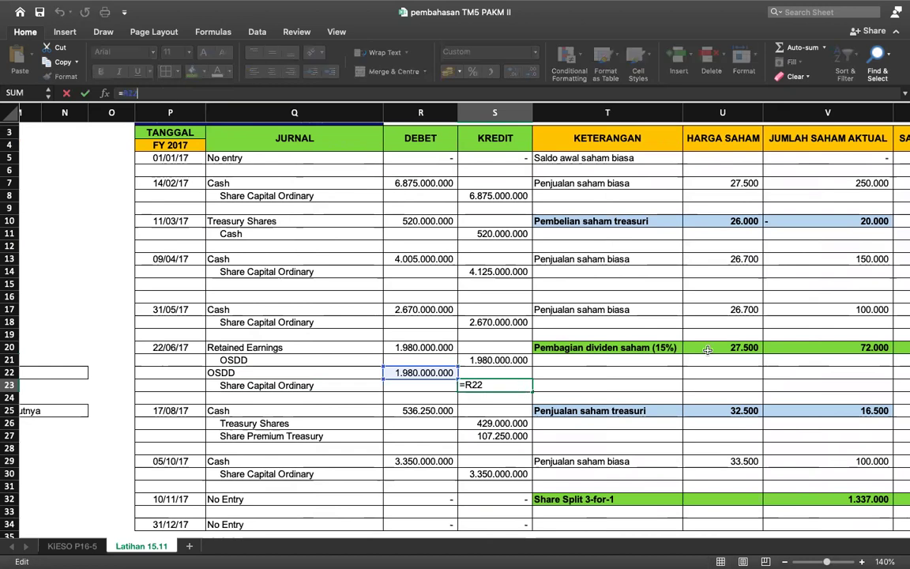
left_click(747, 362)
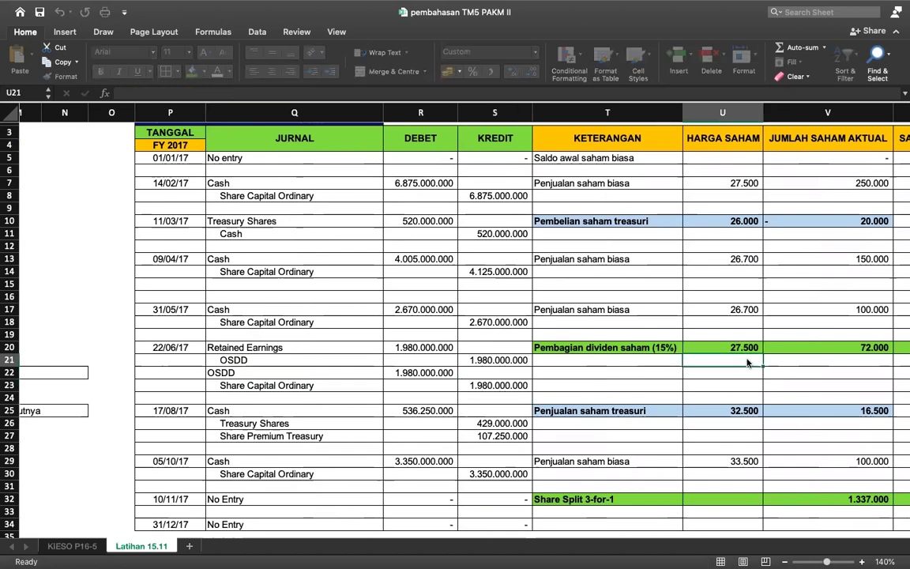
Compare the 17 Agustus treasury share sale in the problem text with its quantity and price cells
scroll(165, 228, "left", 10)
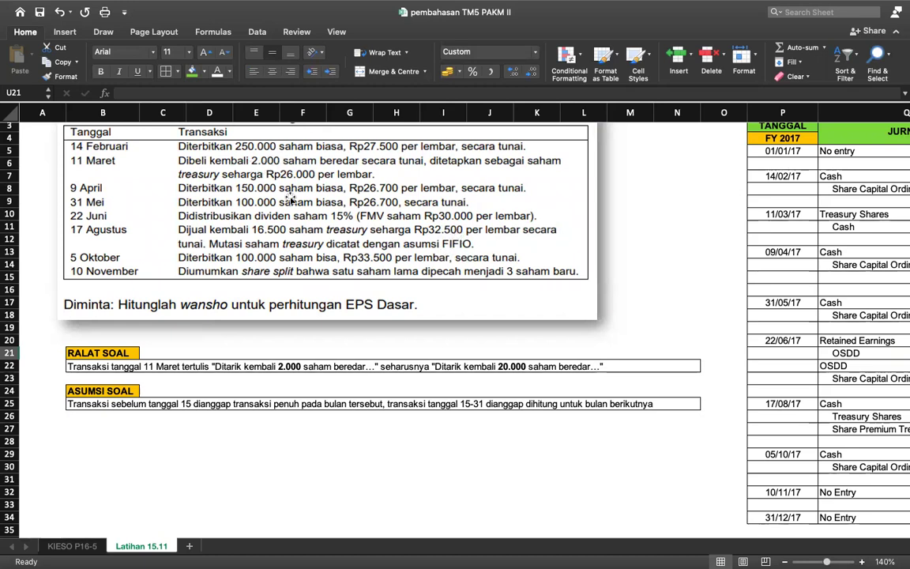
scroll(462, 332, "right", 10)
scroll(508, 357, "right", 5)
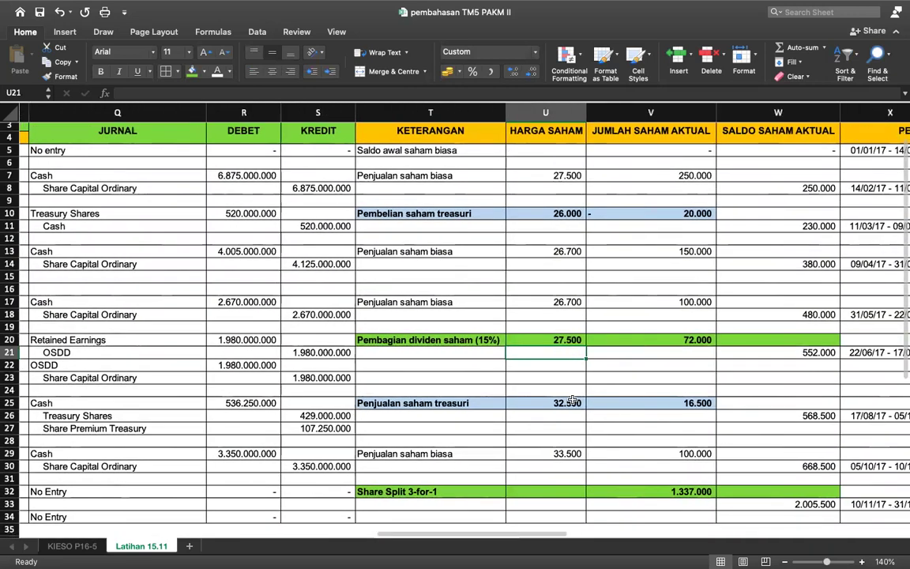
left_click(658, 408)
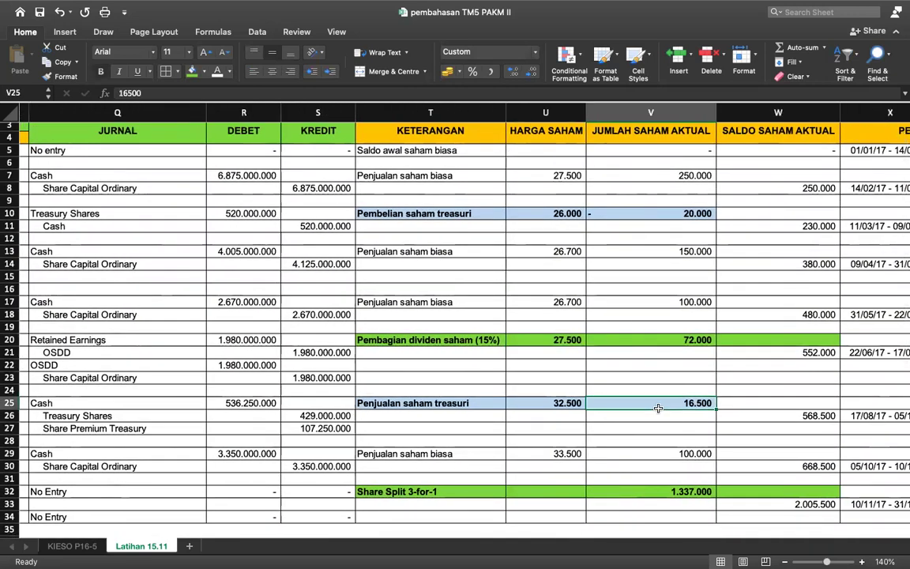
left_click(560, 403)
Inspect the debit formula of the 17/08/17 Cash entry and the price and quantity cells it references
scroll(619, 390, "left", 5)
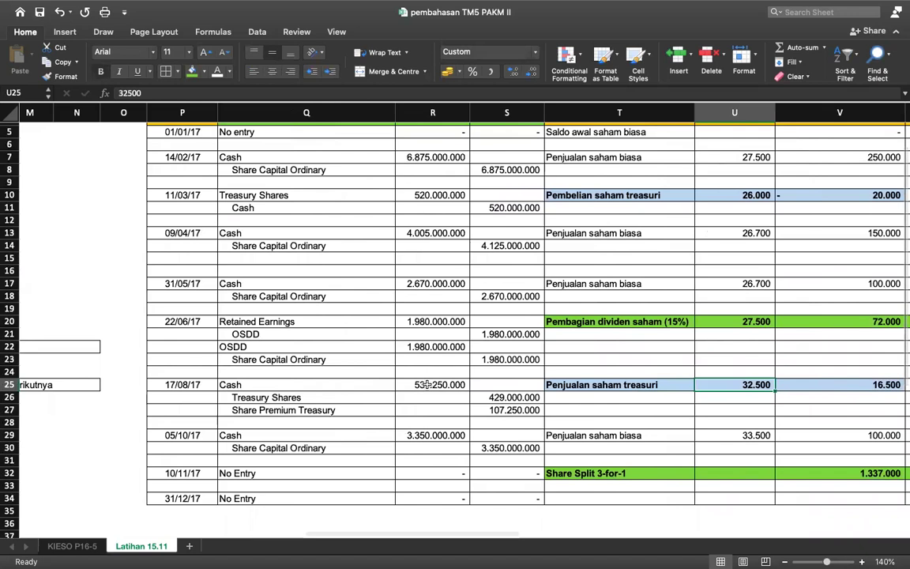
left_click(423, 385)
left_click(179, 93)
scroll(600, 316, "right", 2)
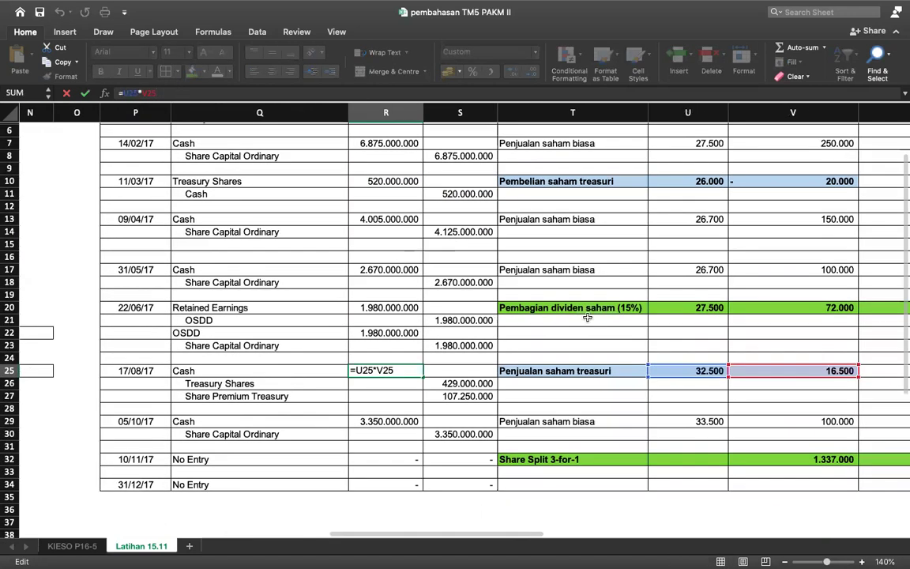
Inspect the credit formulas of the 17/08/17 Treasury Shares and Share Premium Treasury lines
left_click(465, 383)
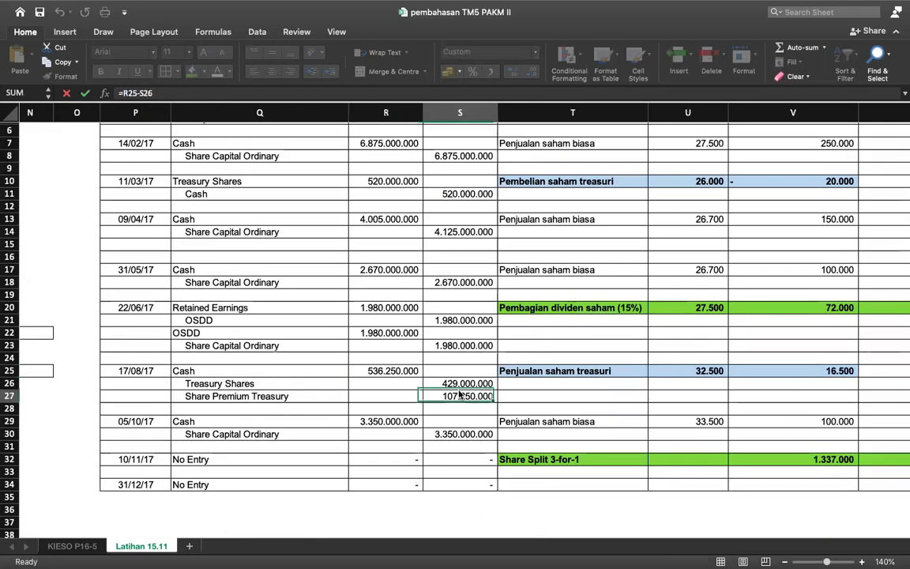
left_click(202, 93)
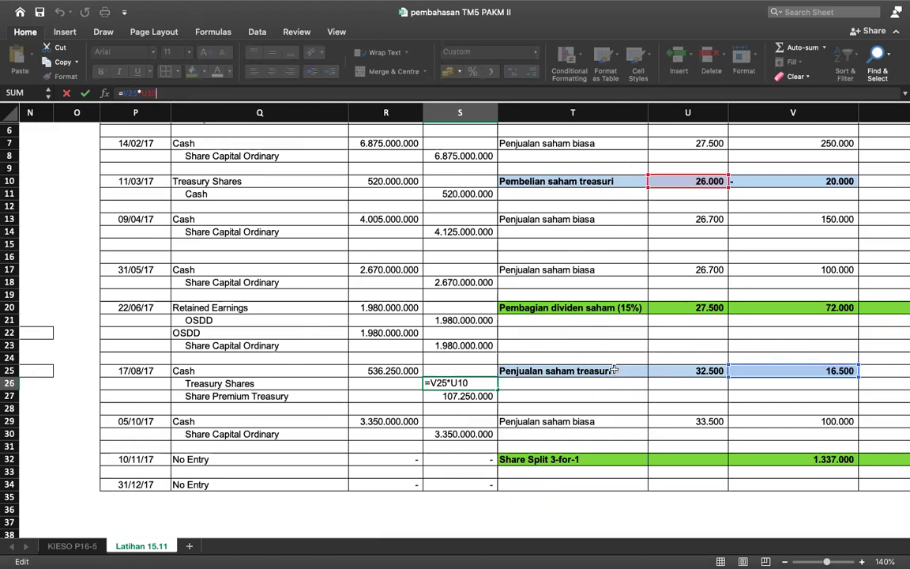
key("Return")
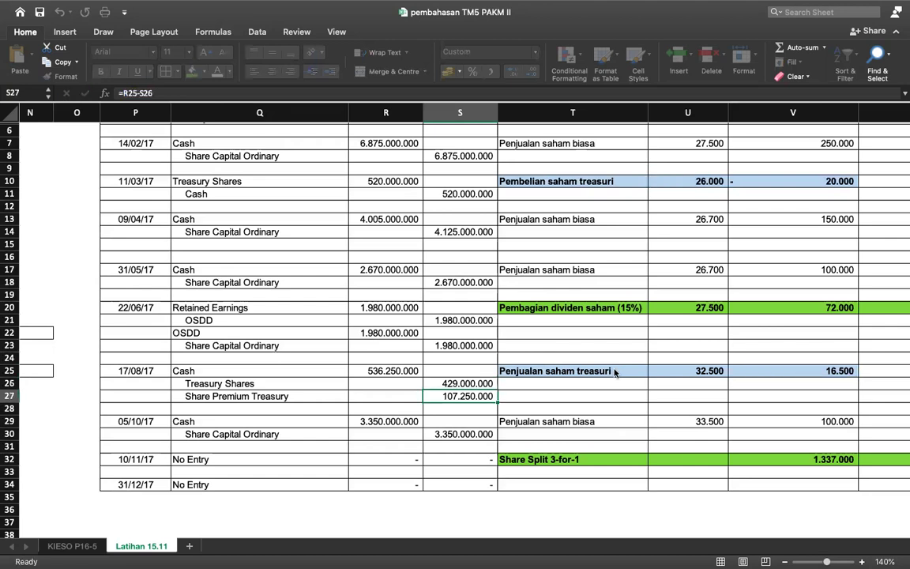
left_click(164, 93)
key("Return")
key("Return")
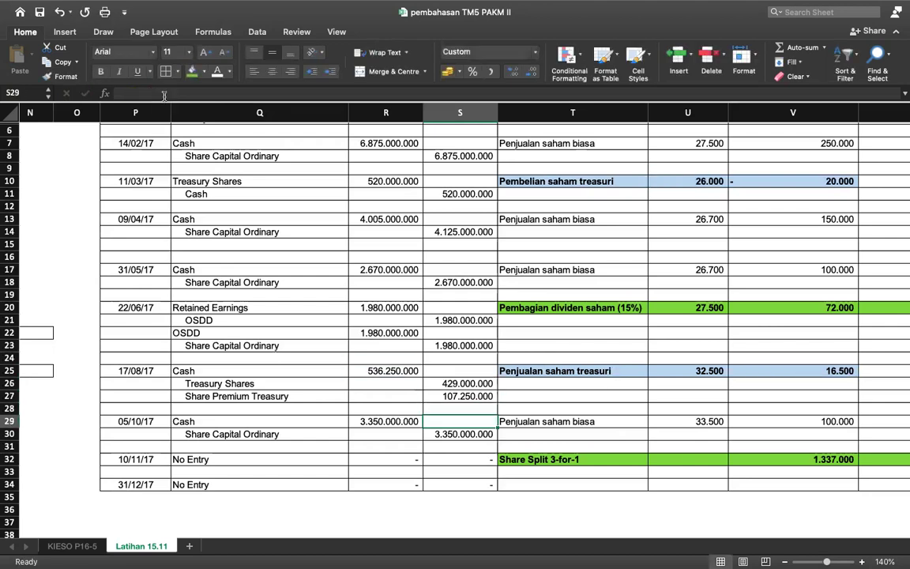
Inspect the share balance formula for the 17/08/17 - 05/10/17 period and the two cells it sums
key("Left")
scroll(411, 269, "right", 5)
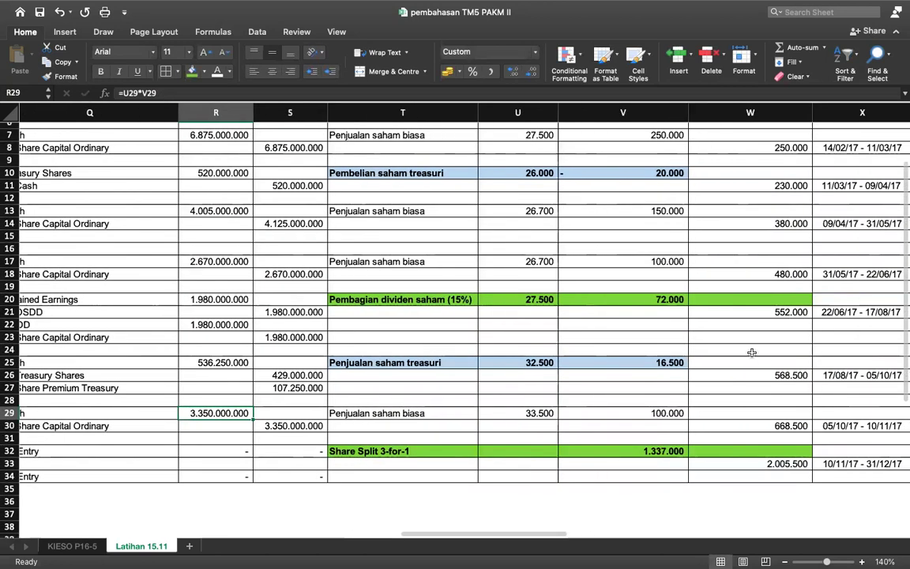
left_click(780, 375)
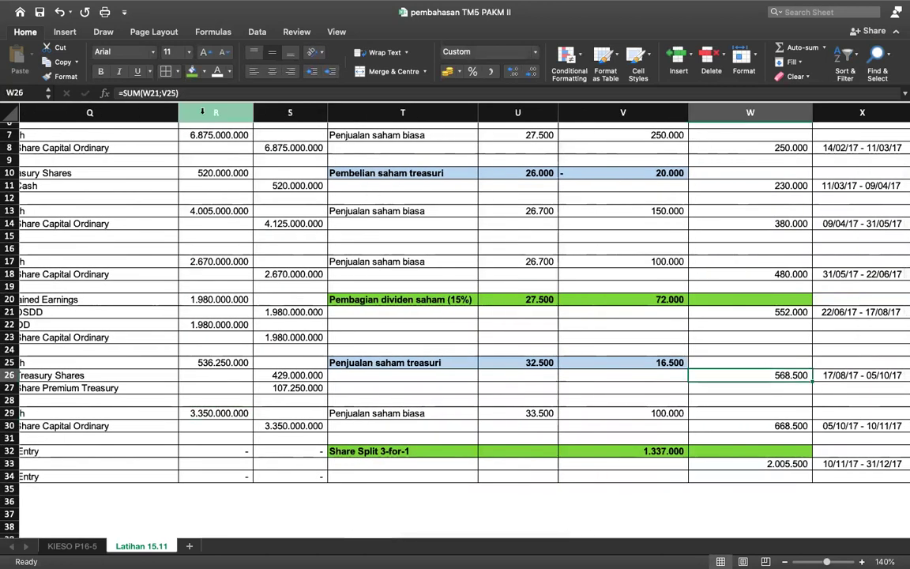
left_click(194, 93)
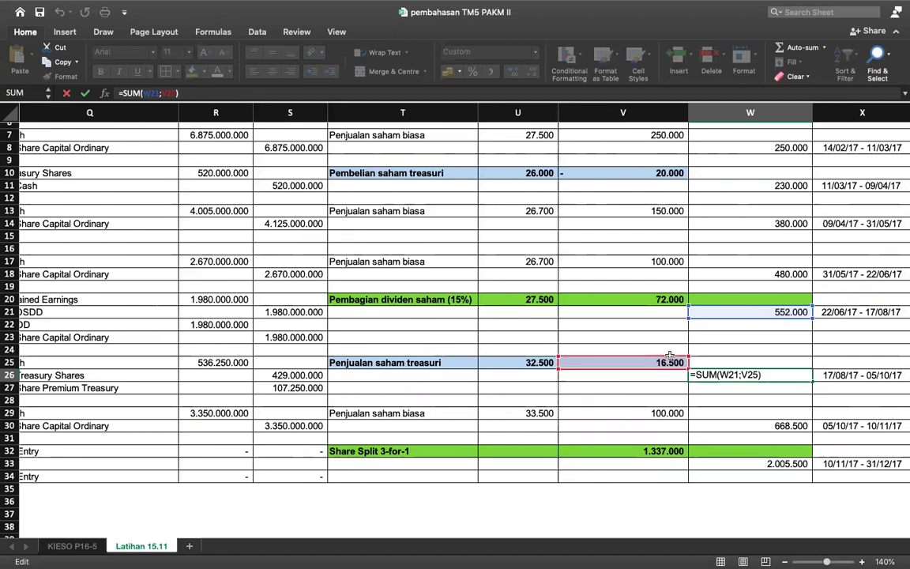
key("Return")
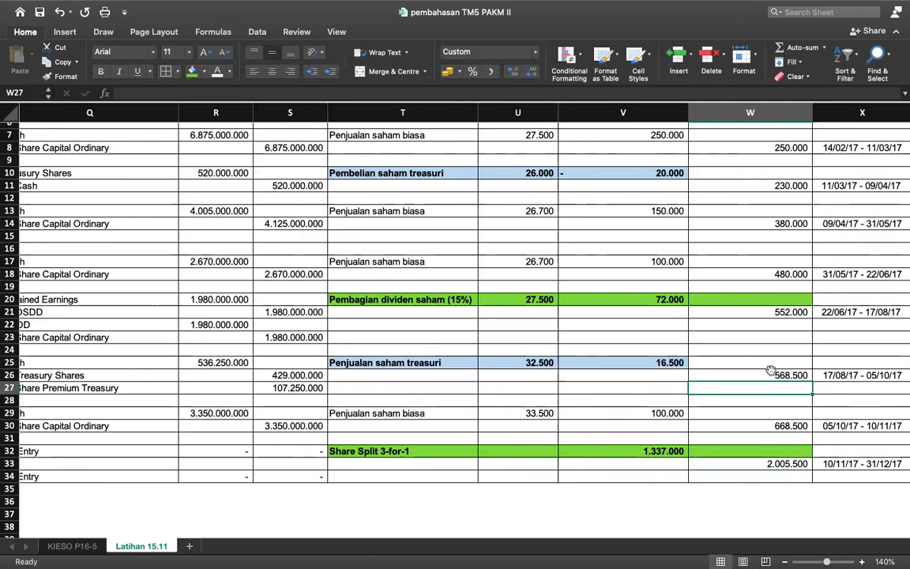
Compare the 5 Oktober ordinary share issue in the problem text with the 05/10/17 journal entry
scroll(770, 370, "left", 10)
scroll(770, 370, "right", 6)
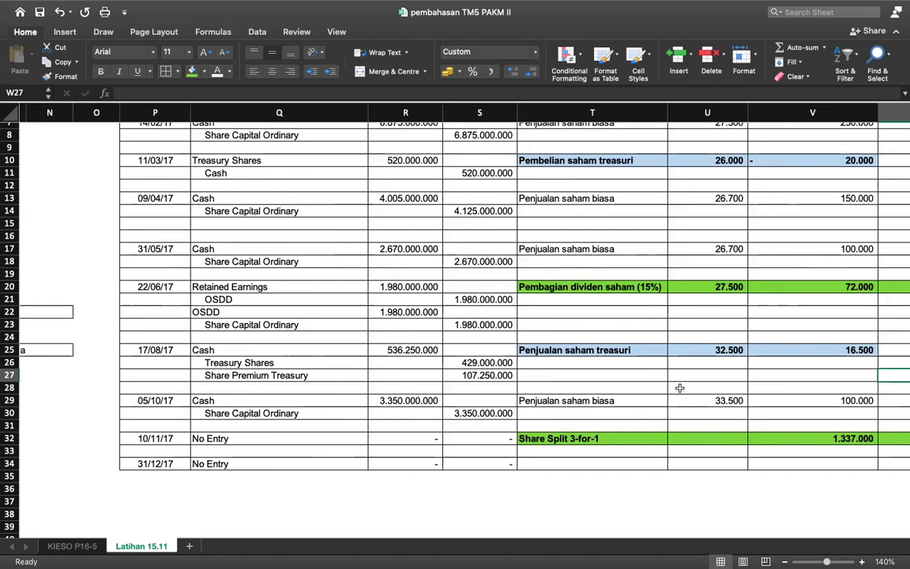
scroll(294, 355, "left", 10)
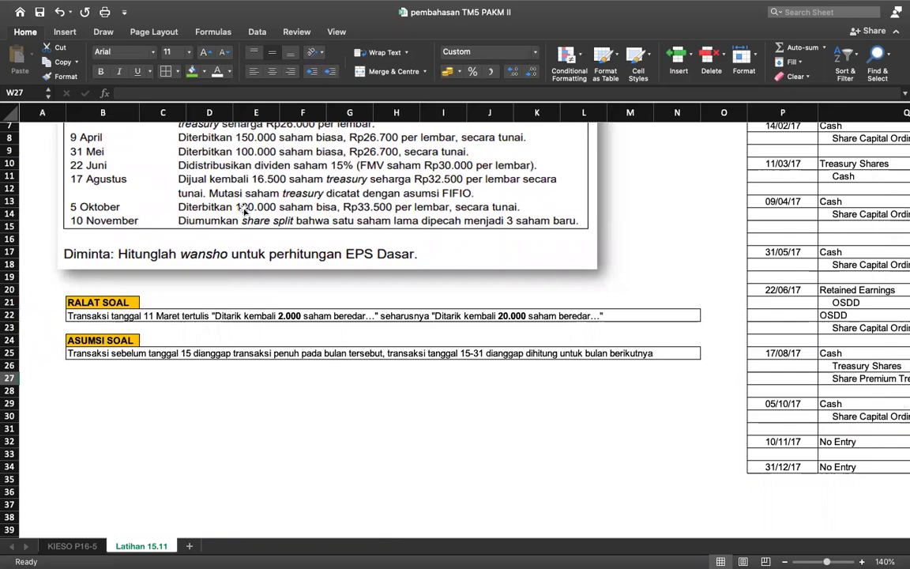
scroll(245, 209, "right", 10)
scroll(245, 210, "left", 6)
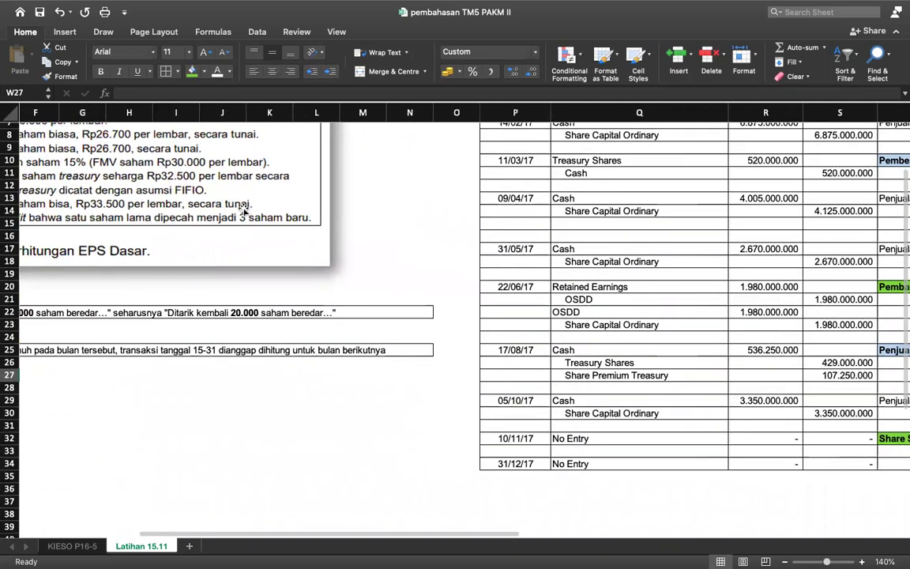
scroll(245, 209, "left", 3)
scroll(242, 207, "right", 12)
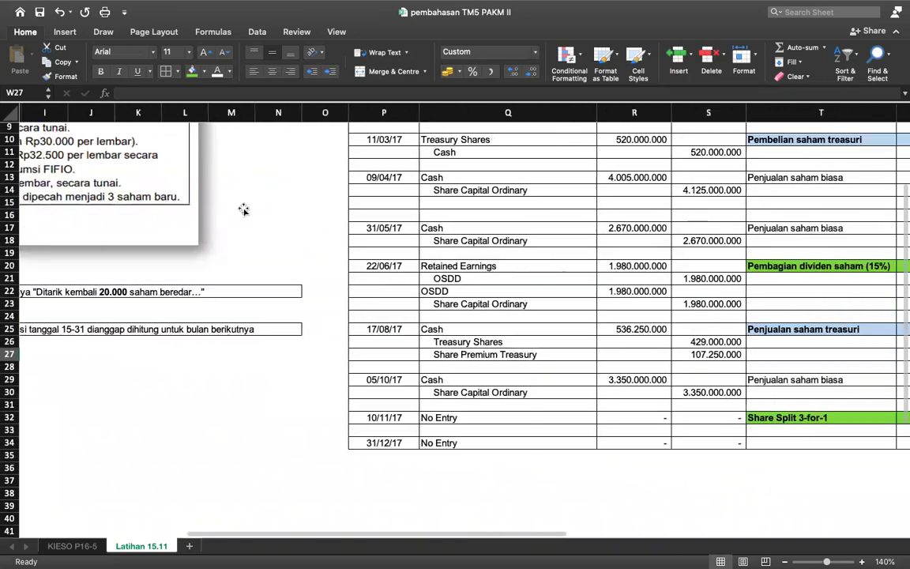
Go through the 05/10/17 Cash and Share Capital Ordinary lines across to the share price and quantity cells
left_click(178, 369)
key("Down")
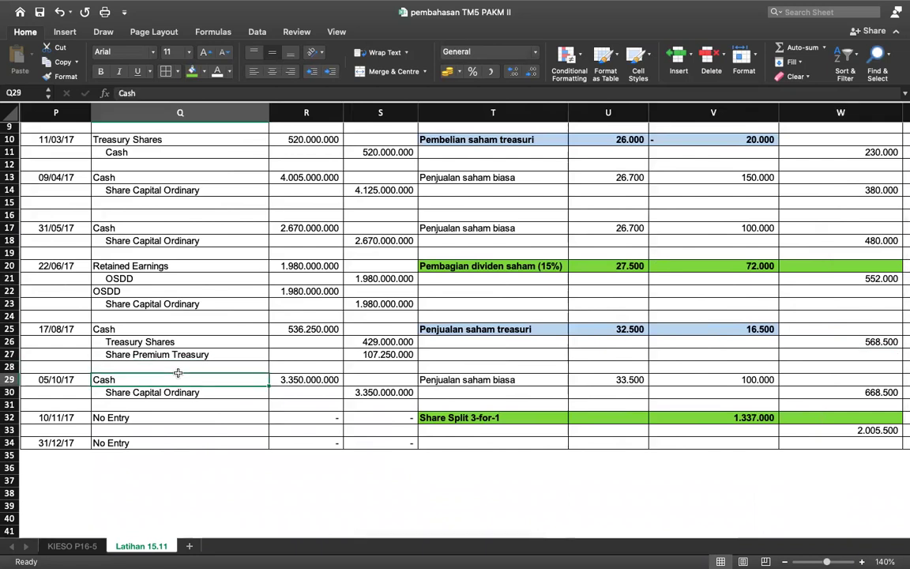
key("Down")
key("Right")
key("Up")
key("Right")
key("Right")
key("Right")
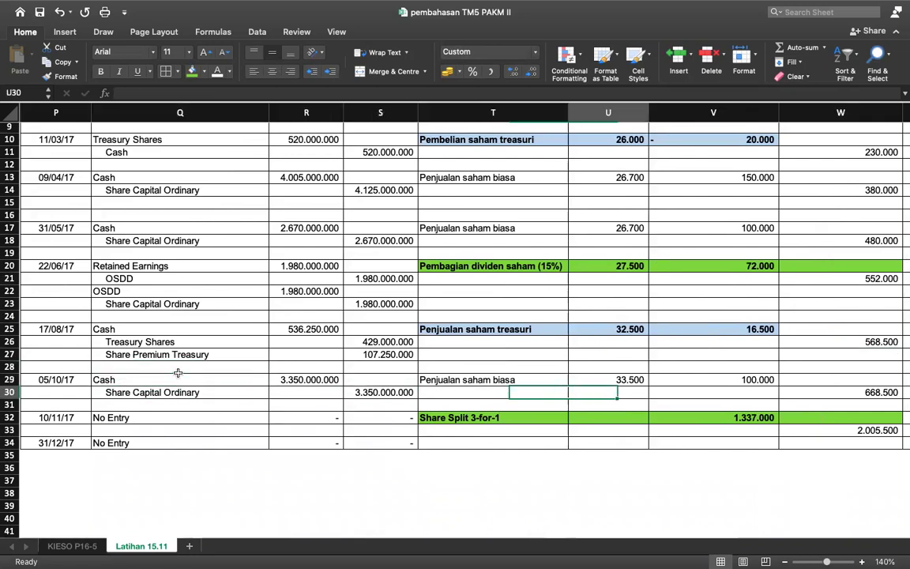
key("Right")
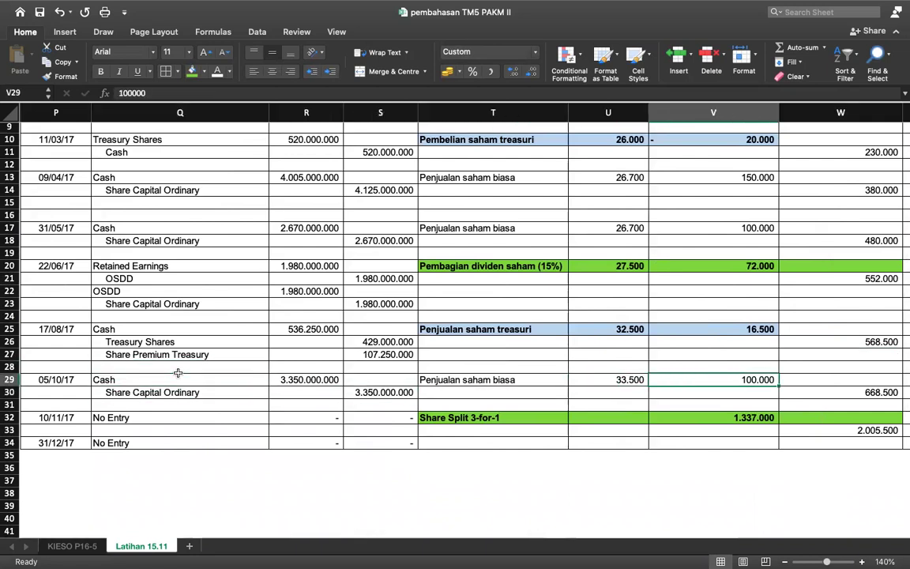
Inspect the debit formula of the 05/10/17 Cash entry
key("Left")
key("Left")
key("Left")
key("Left")
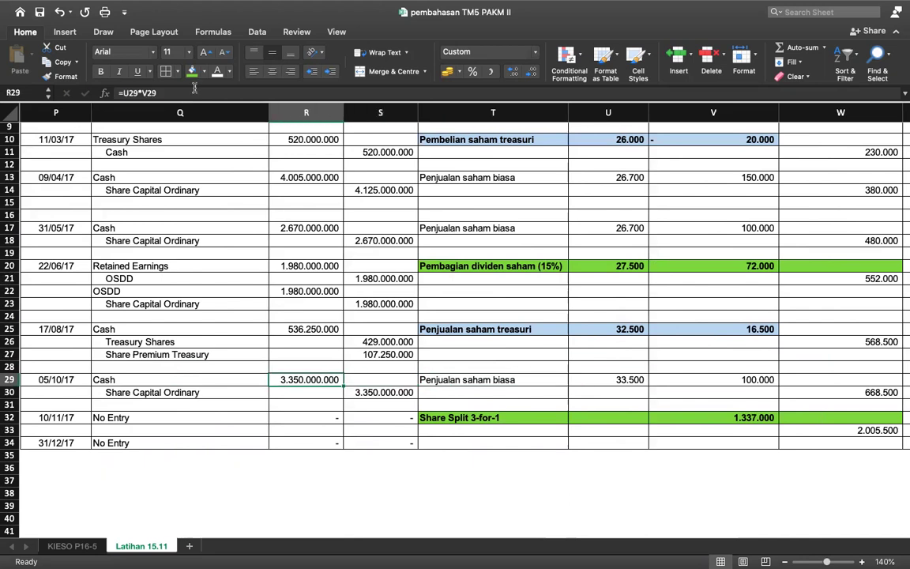
key("F2")
key("Return")
Inspect the share balance formula for the 05/10/17 - 10/11/17 period and the cells it references
key("Right")
key("Right")
key("Right")
key("Right")
key("Right")
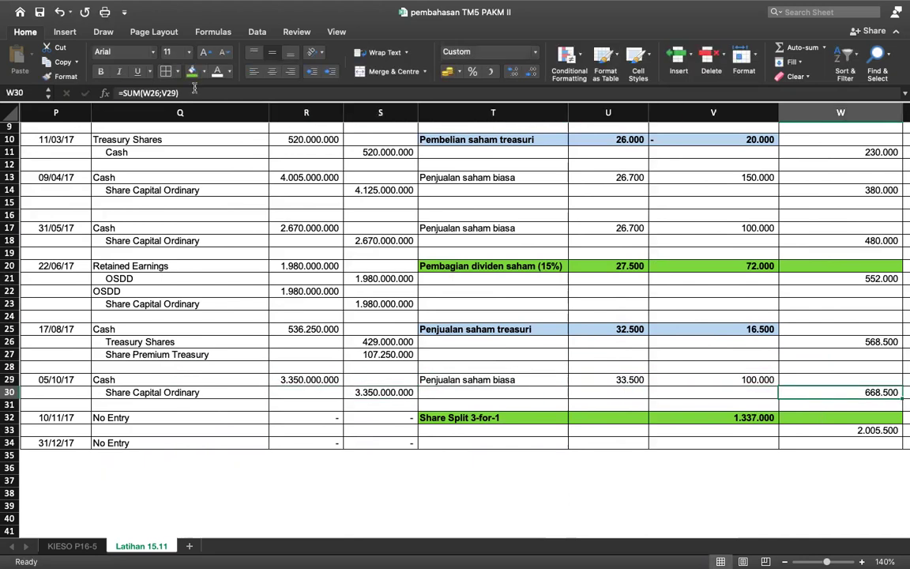
scroll(568, 280, "right", 3)
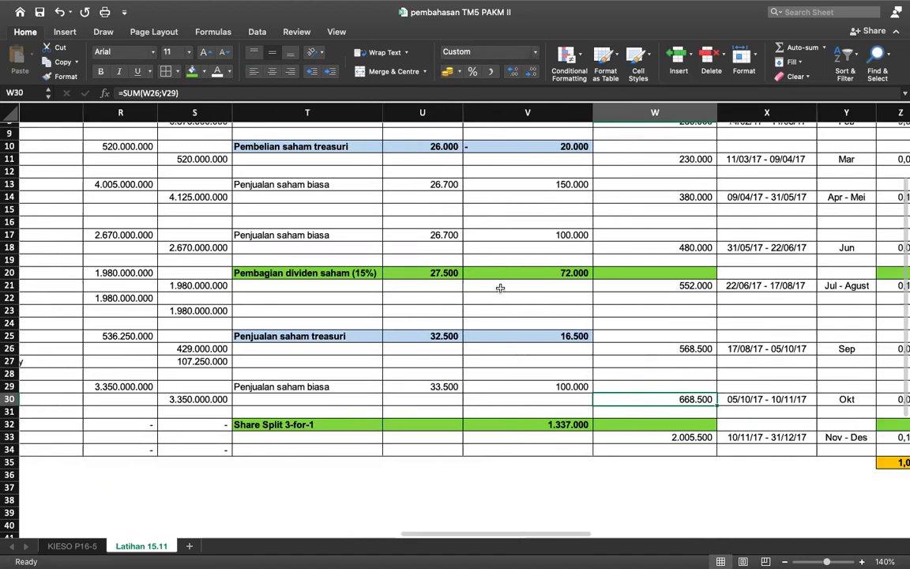
key("F2")
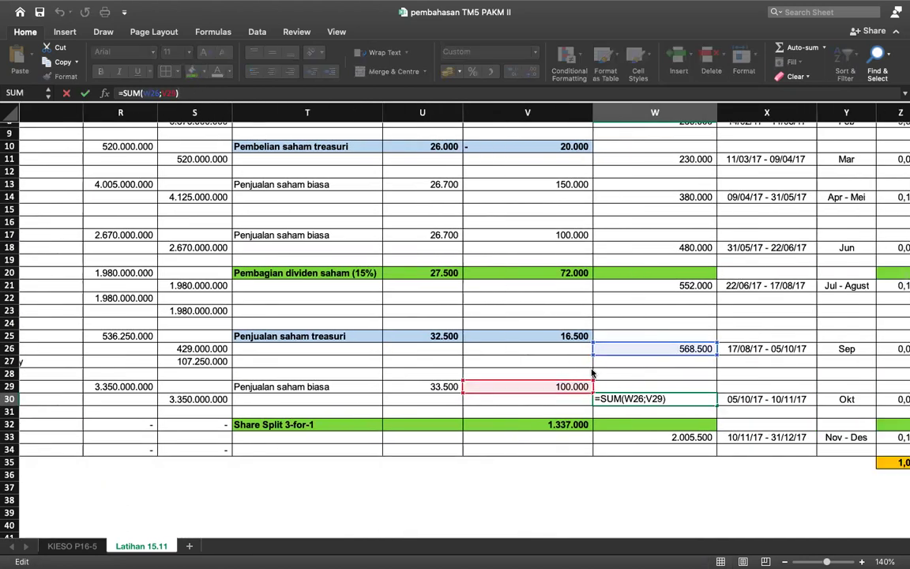
key("Return")
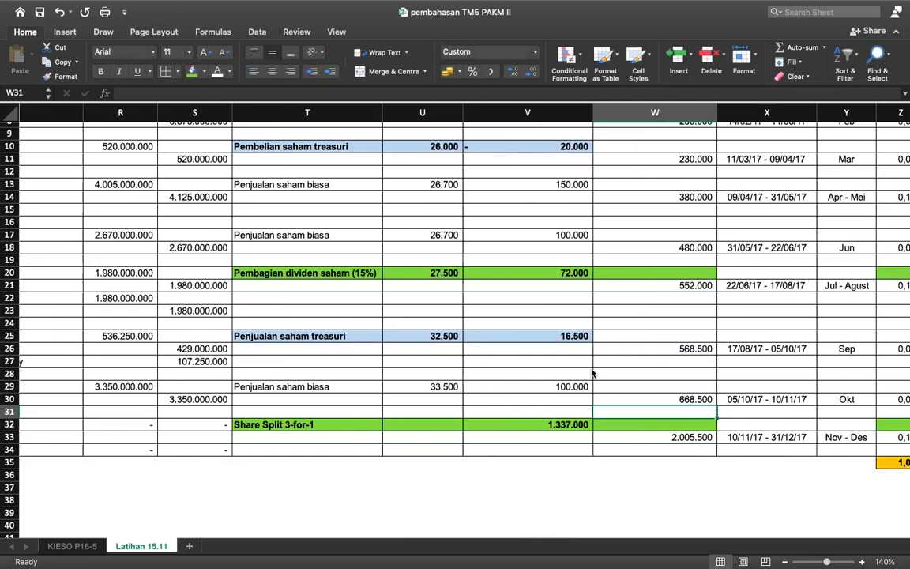
Compare the 10 November share split in the problem text with the 10/11/17 date, description and quantity cells
scroll(591, 372, "left", 10)
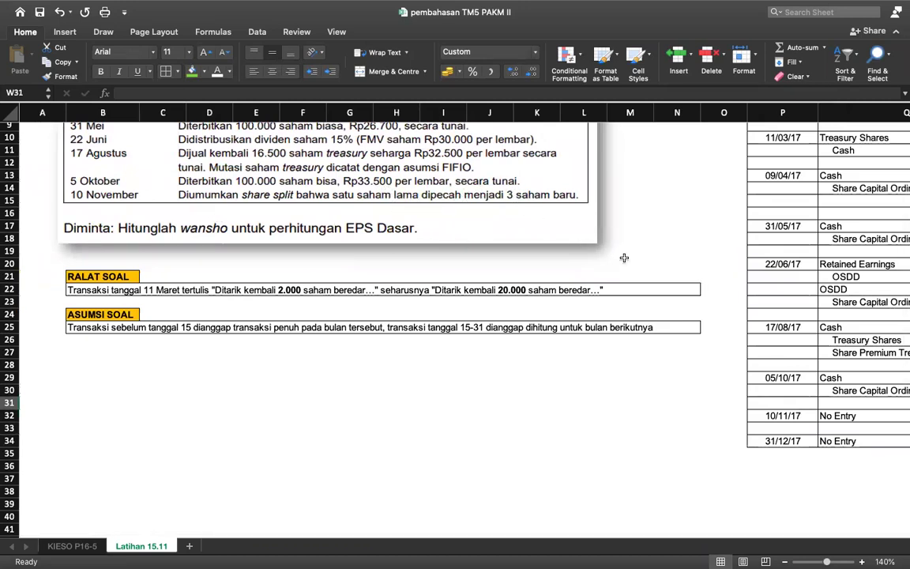
scroll(623, 258, "right", 10)
scroll(624, 257, "right", 5)
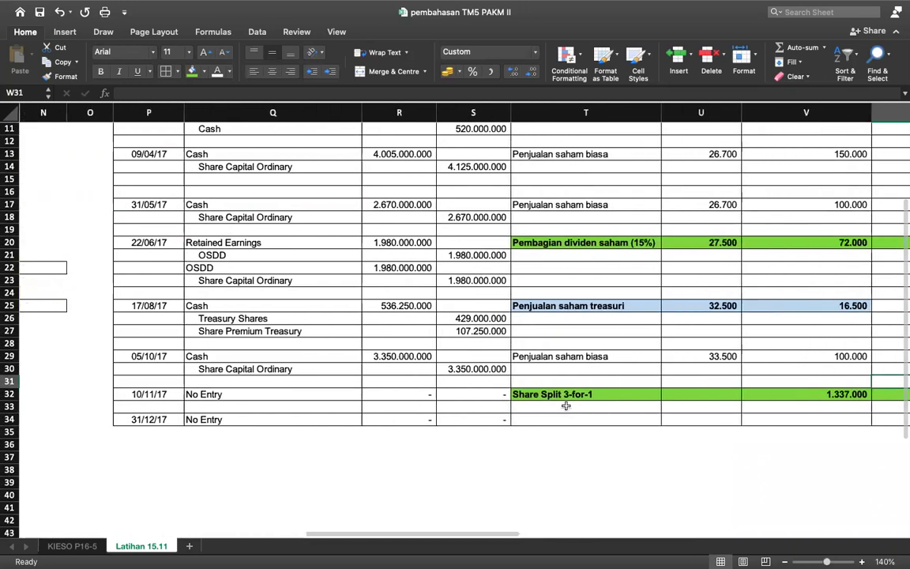
left_click(158, 392)
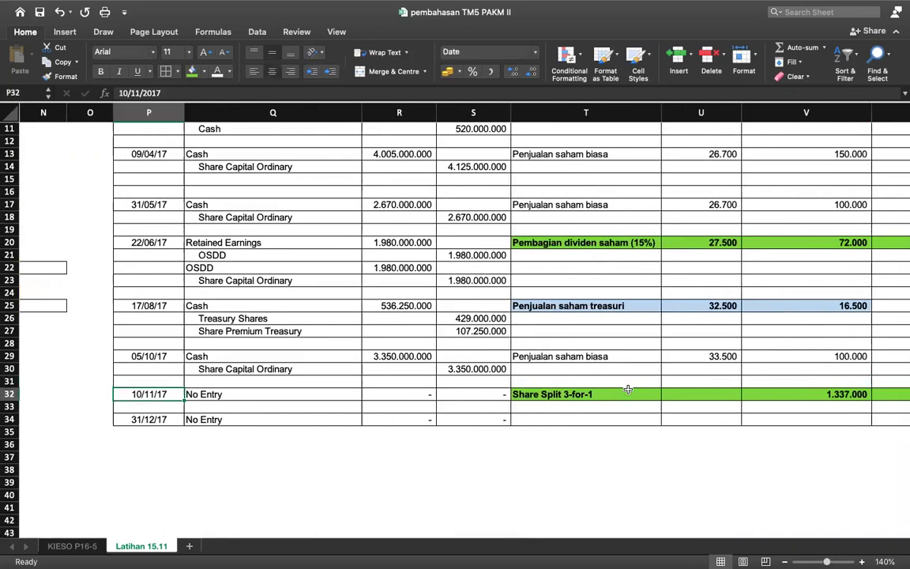
left_click(616, 397)
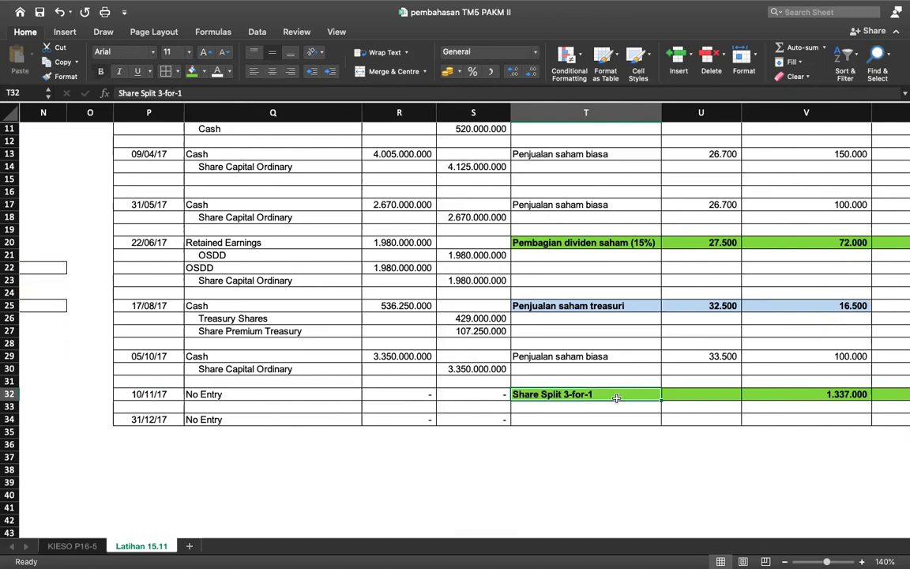
key("Right")
key("Right")
Inspect the share balance formula after the 3-for-1 split and the formula giving the split's added share quantity
scroll(616, 397, "right", 5)
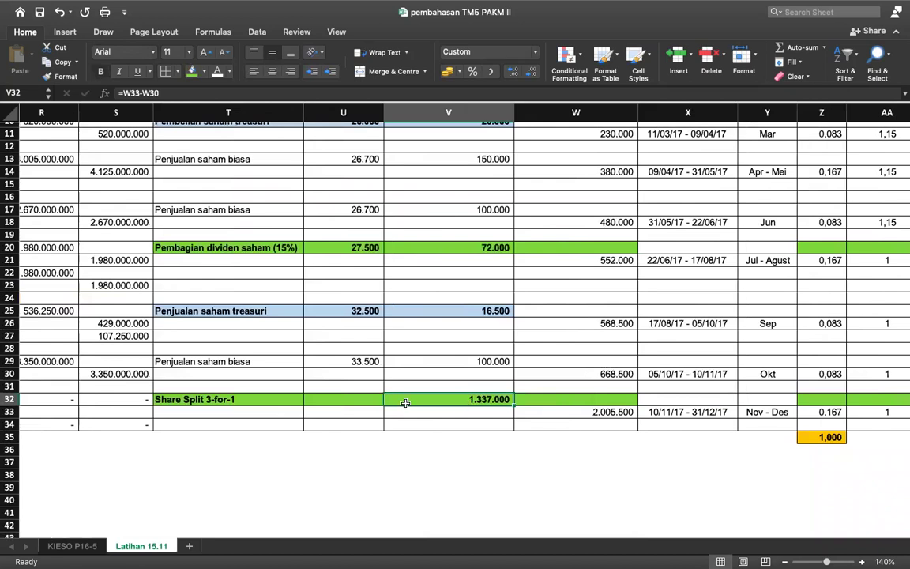
left_click(620, 412)
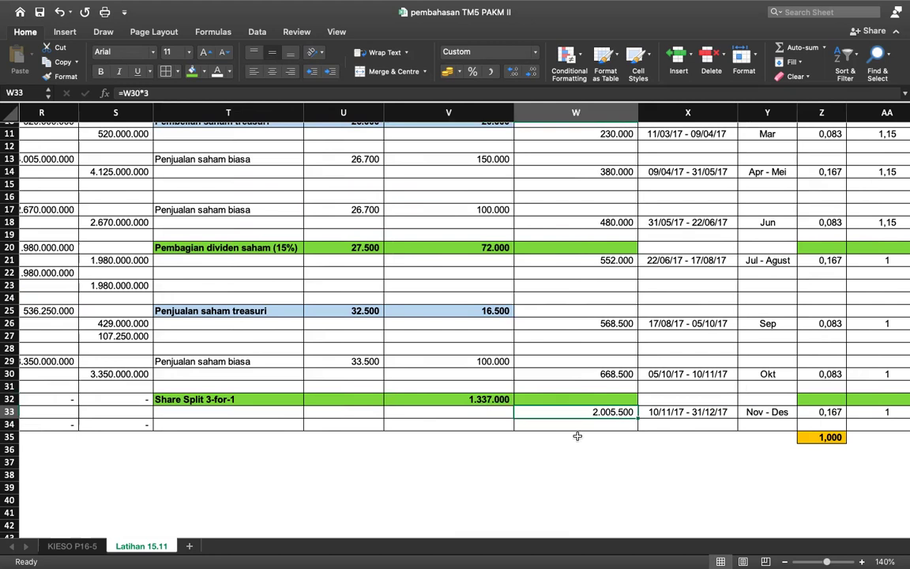
left_click(179, 93)
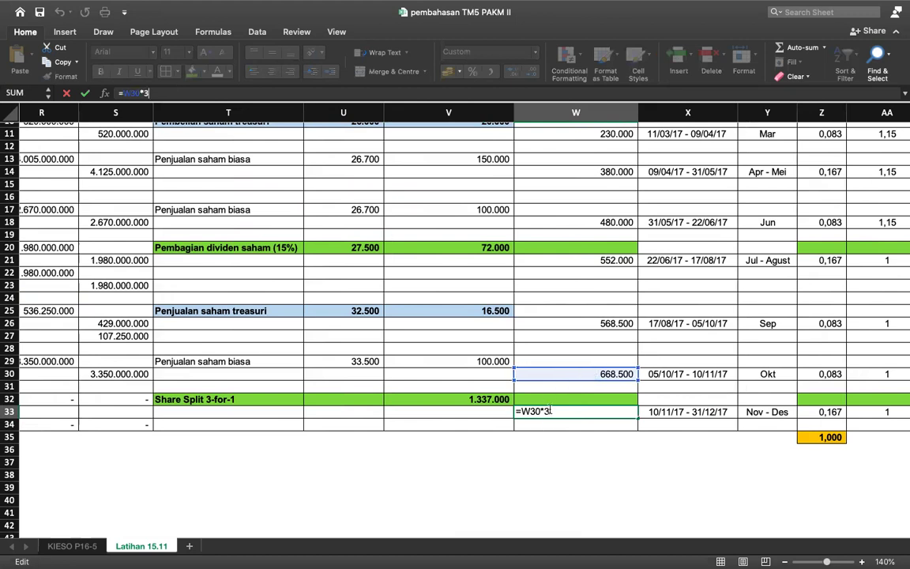
key("Return")
key("Up")
key("Up")
key("Left")
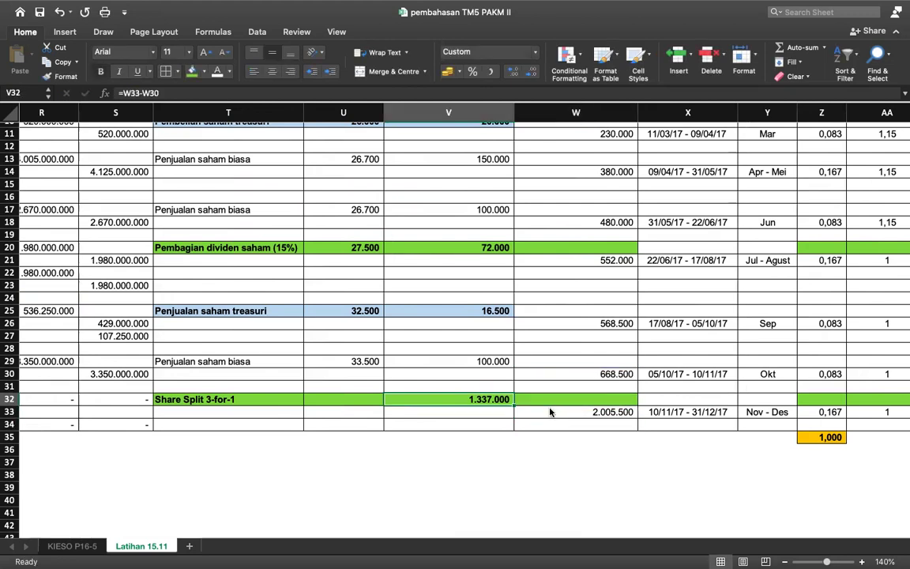
scroll(539, 392, "up", 5)
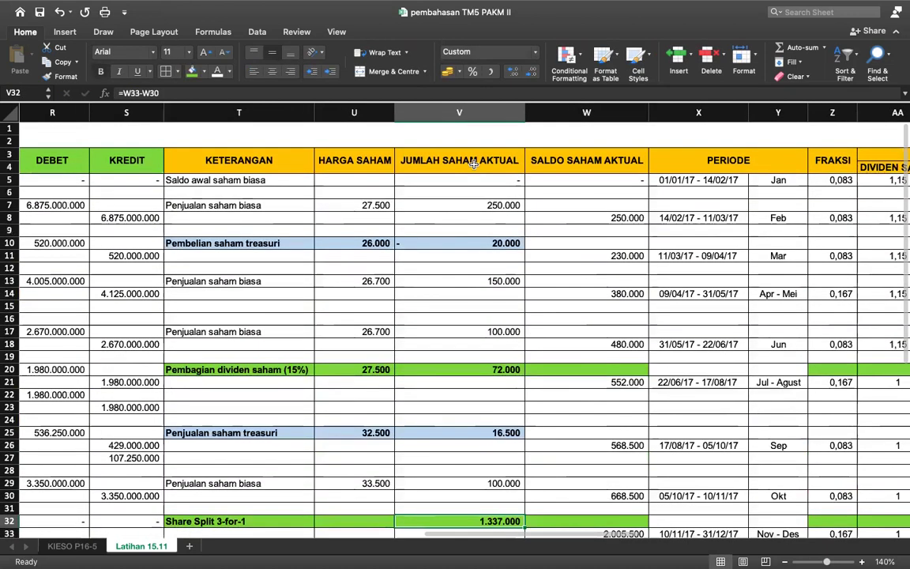
scroll(496, 472, "down", 5)
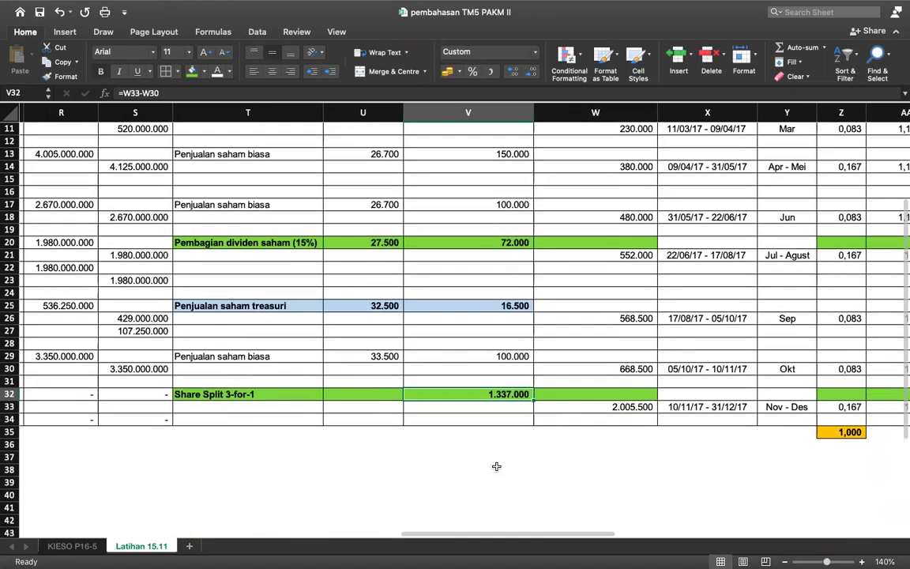
Review the whole 2017 table from the journal and actual share columns across to the period, fraction, restate and WANSHO columns
left_click(634, 403)
scroll(621, 302, "up", 4)
scroll(503, 285, "left", 3)
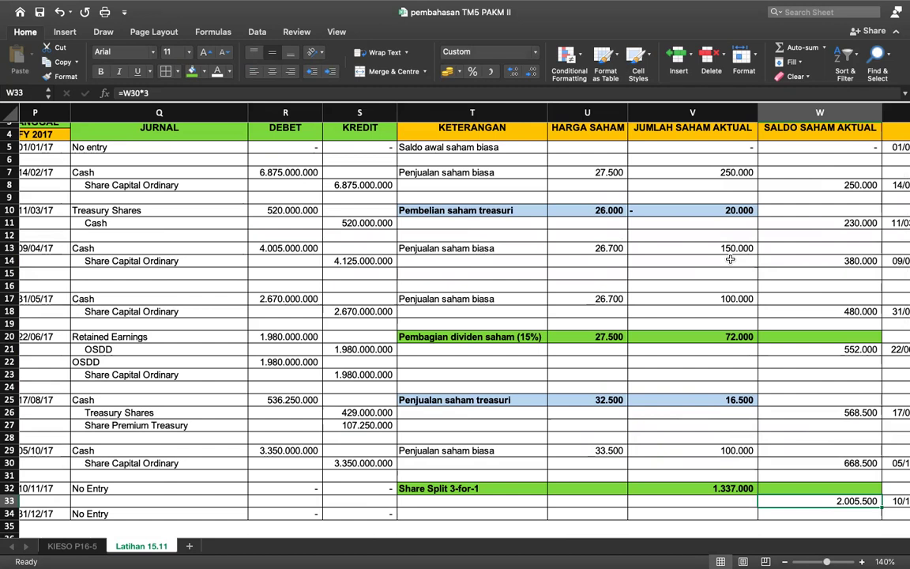
scroll(730, 259, "down", 2)
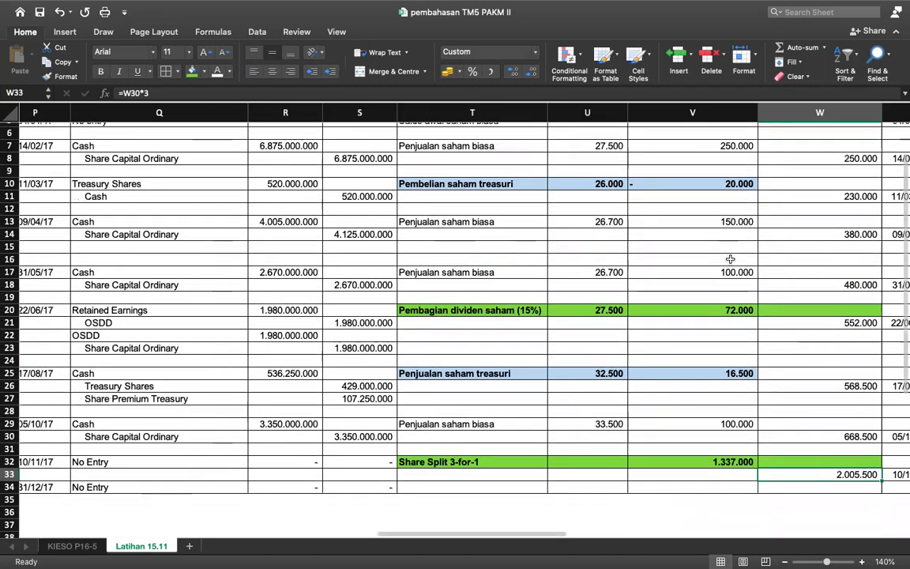
scroll(730, 259, "up", 5)
scroll(730, 259, "left", 2)
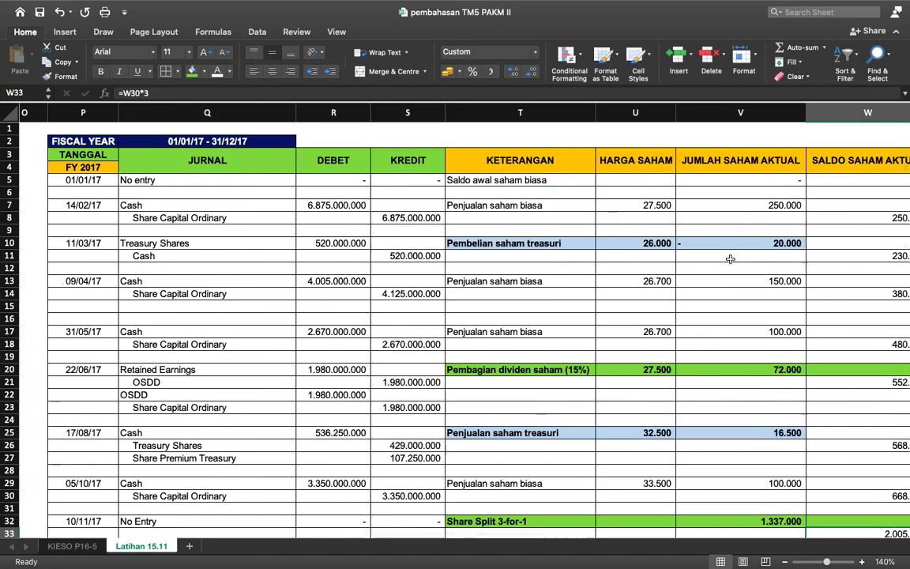
scroll(730, 259, "down", 1)
scroll(730, 260, "right", 3)
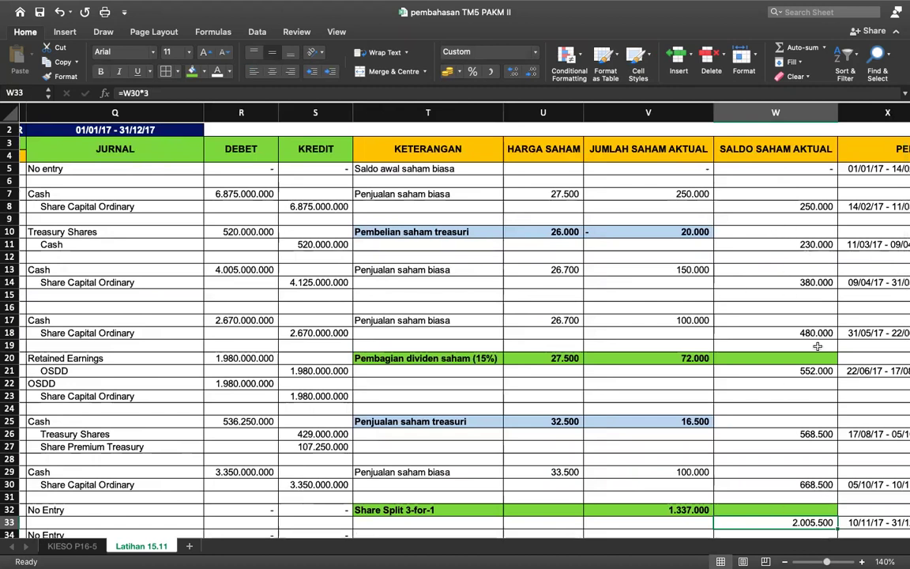
scroll(791, 267, "right", 5)
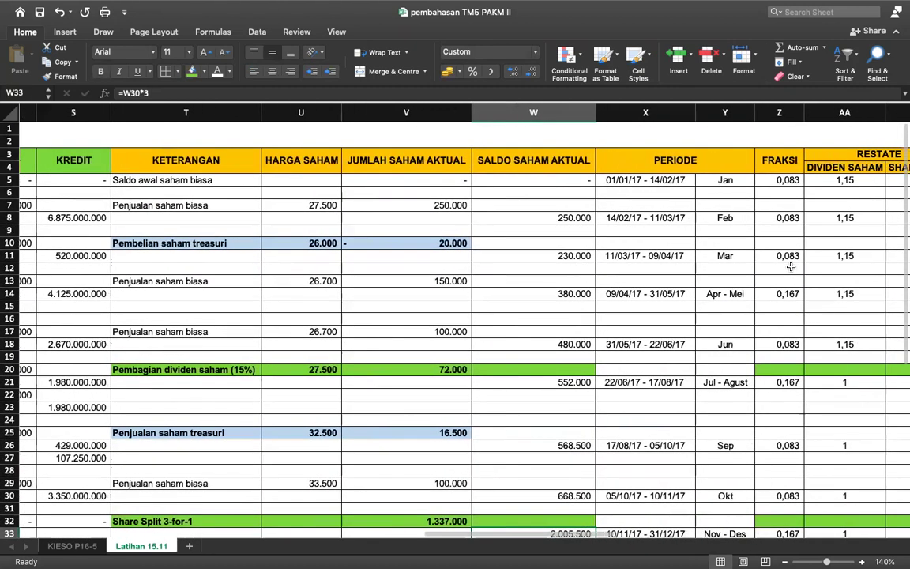
scroll(791, 267, "right", 3)
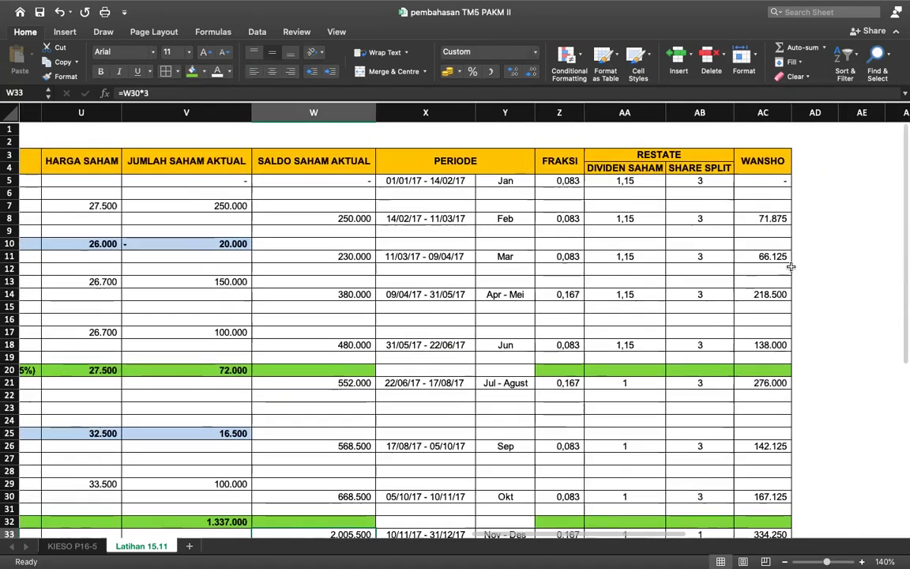
Fill the four header cells from KETERANGAN through SALDO SAHAM AKTUAL with the standard light blue colour
left_click(345, 158)
key("shift+Left")
key("shift+Left")
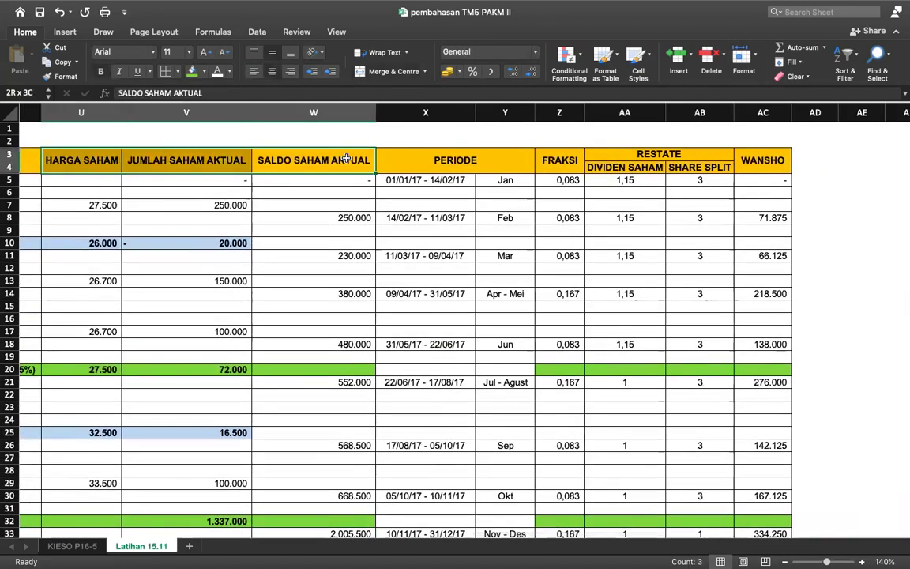
scroll(346, 158, "left", 4)
key("shift+Left")
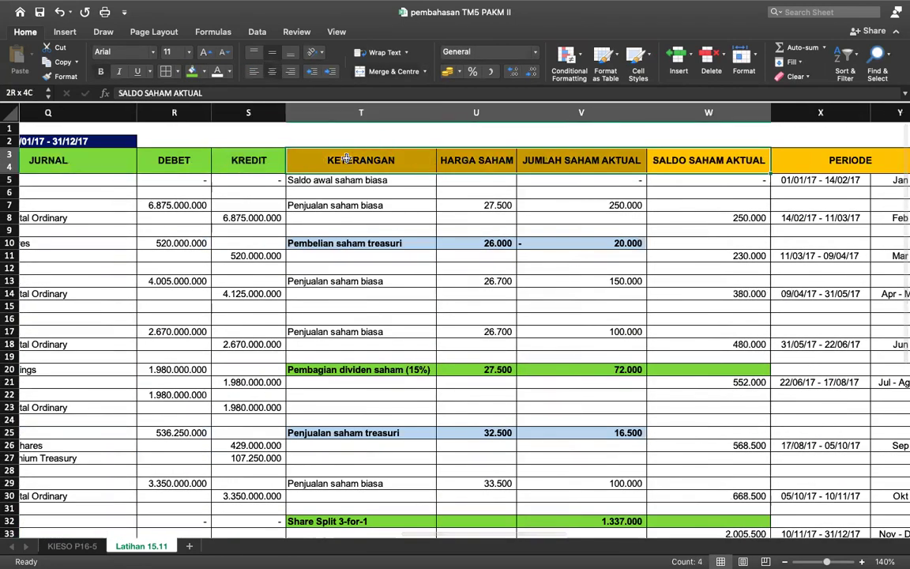
left_click(201, 71)
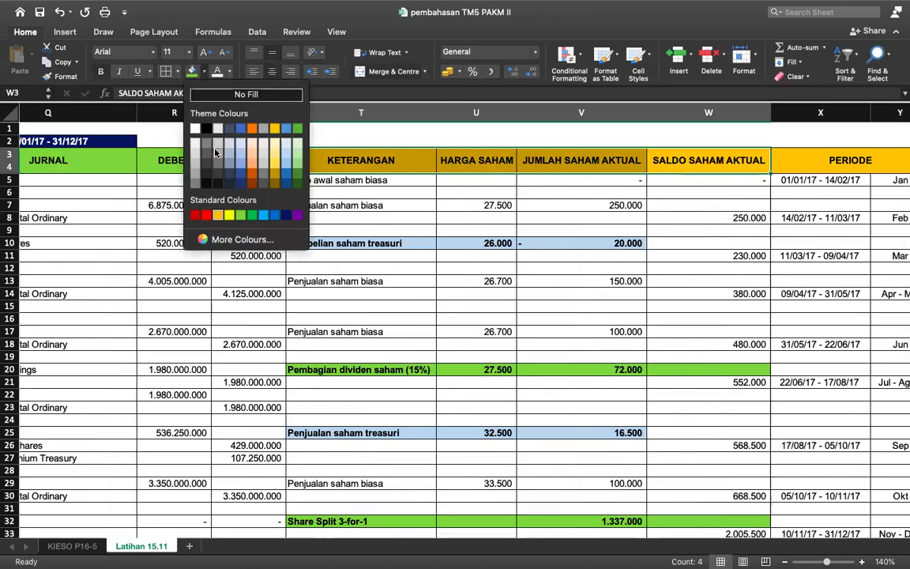
left_click(237, 197)
left_click(508, 194)
Review the remaining orange header group cell by cell, covering PERIODE, FRAKSI, the RESTATE subheaders and WANSHO
scroll(508, 194, "right", 5)
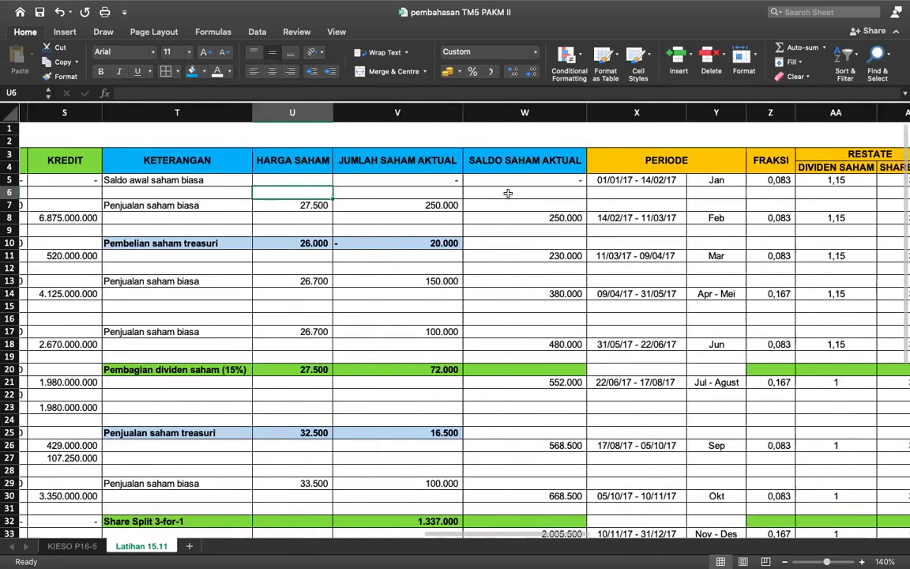
left_click(514, 161)
key("Right")
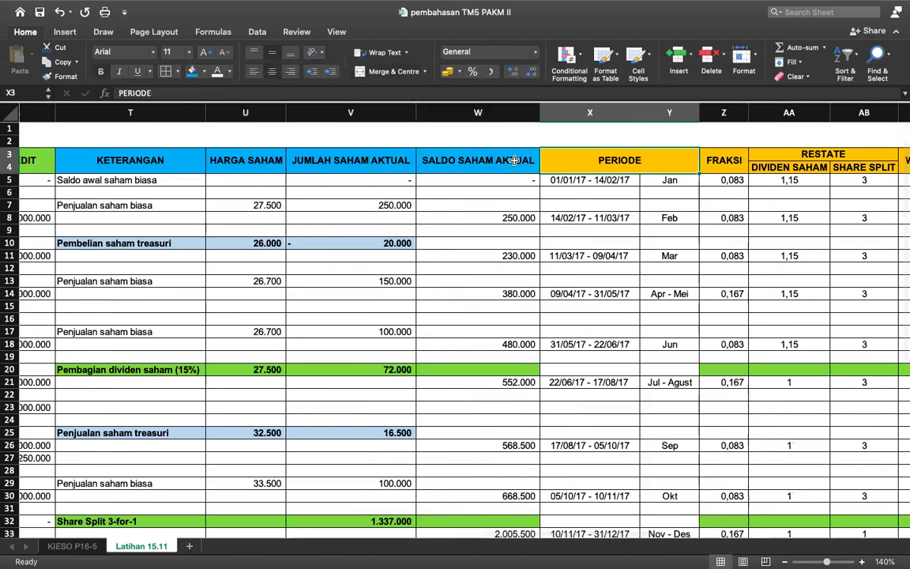
scroll(515, 160, "right", 2)
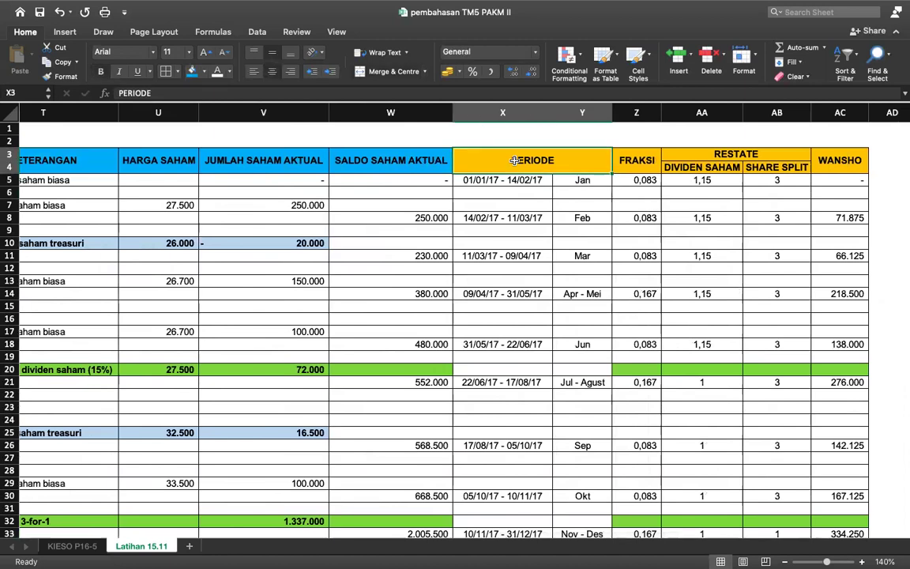
key("Right")
key("Right")
key("Down")
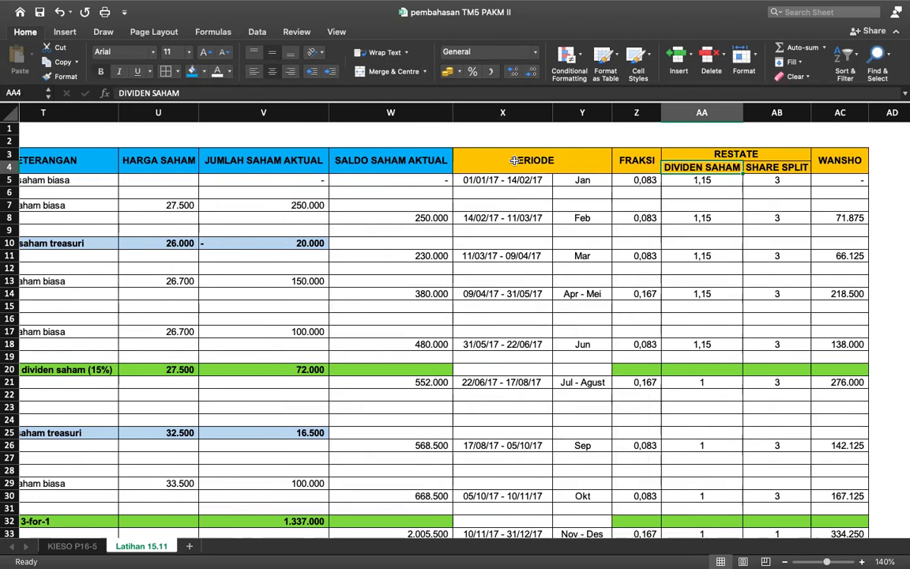
key("Right")
key("Right")
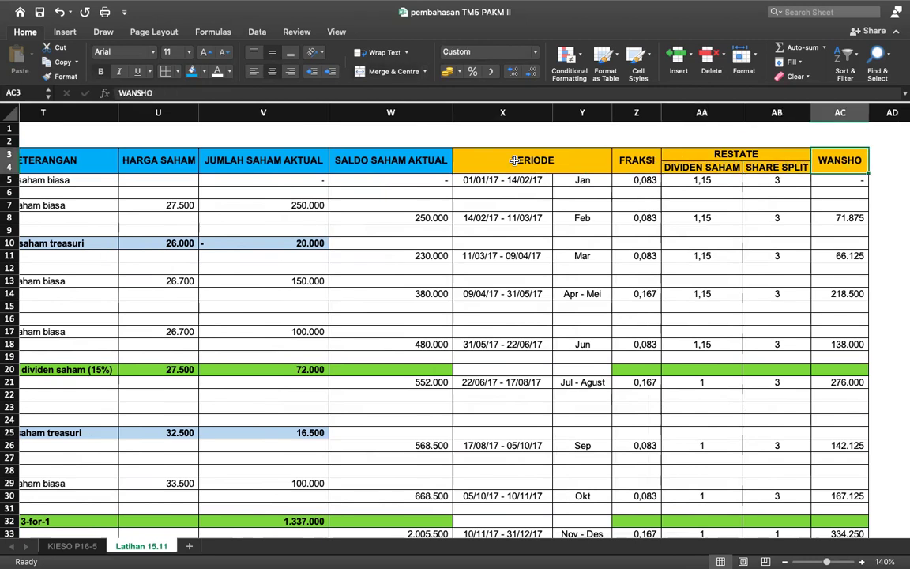
Check the January month cell and inspect the formula that totals the FRAKSI column
left_click(564, 180)
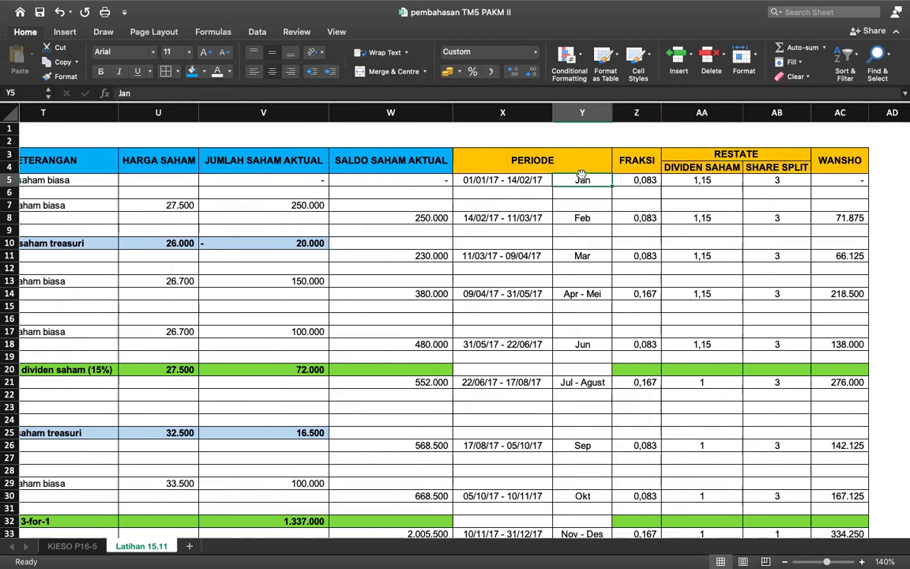
scroll(586, 260, "left", 1)
scroll(588, 330, "down", 5)
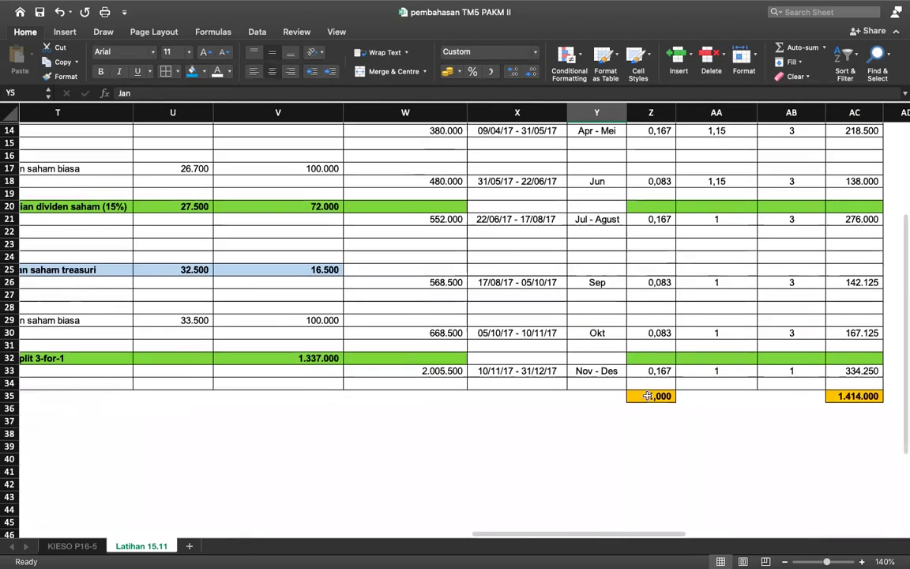
left_click(648, 395)
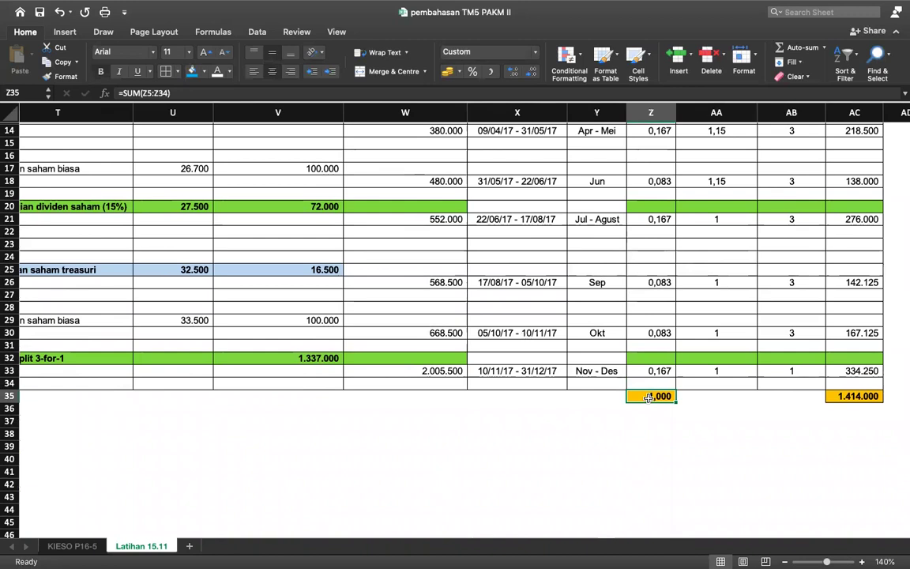
scroll(621, 287, "up", 5)
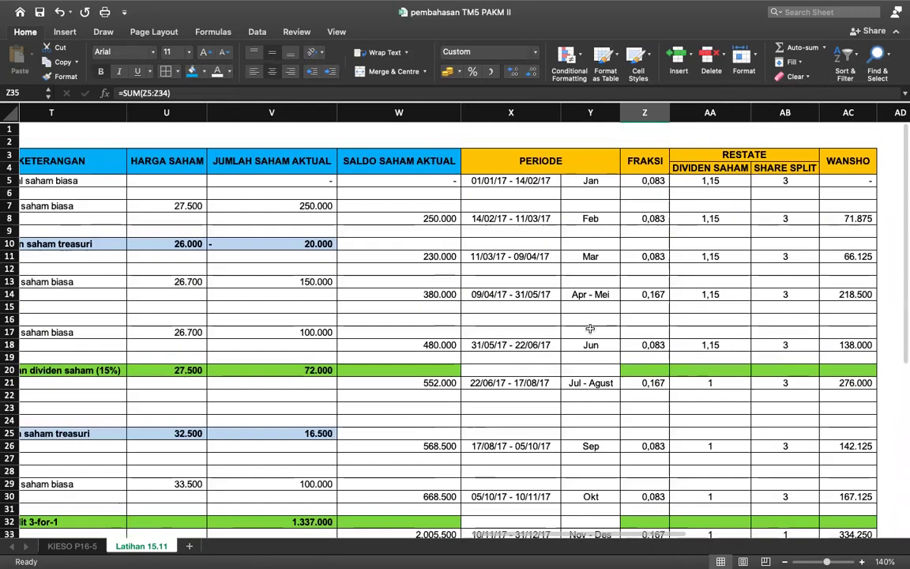
Compare the January label of the 01/01/17 - 14/02/17 period with the first two transaction dates in the journal
left_click(594, 180)
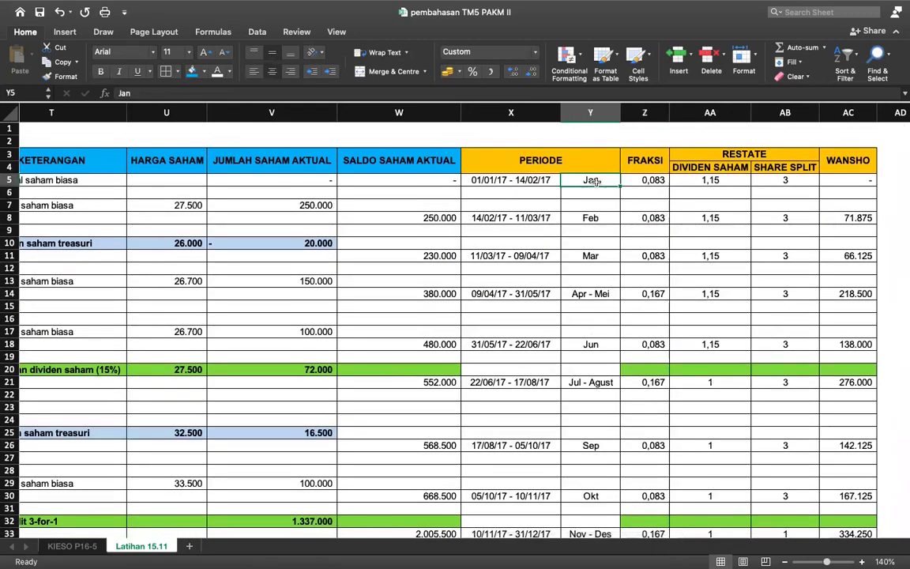
scroll(594, 180, "left", 10)
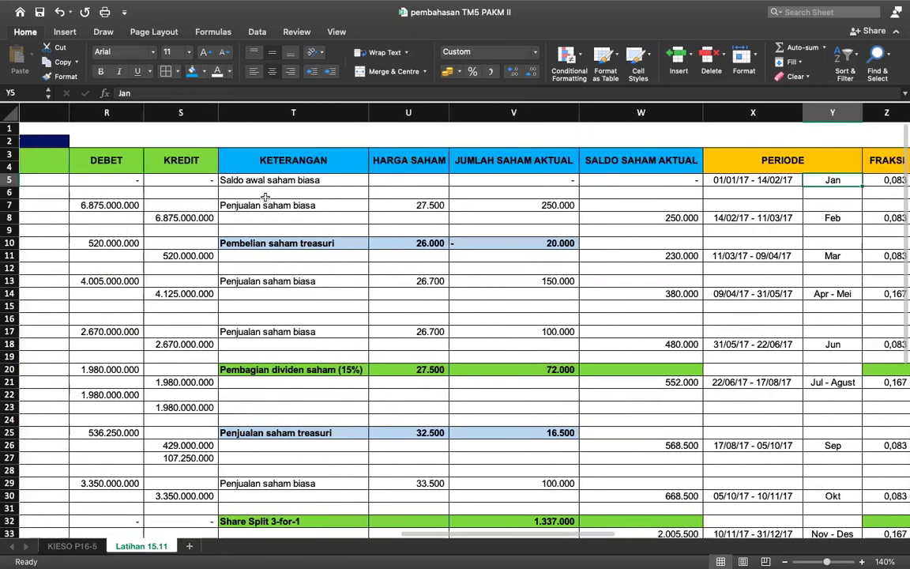
scroll(266, 197, "left", 1)
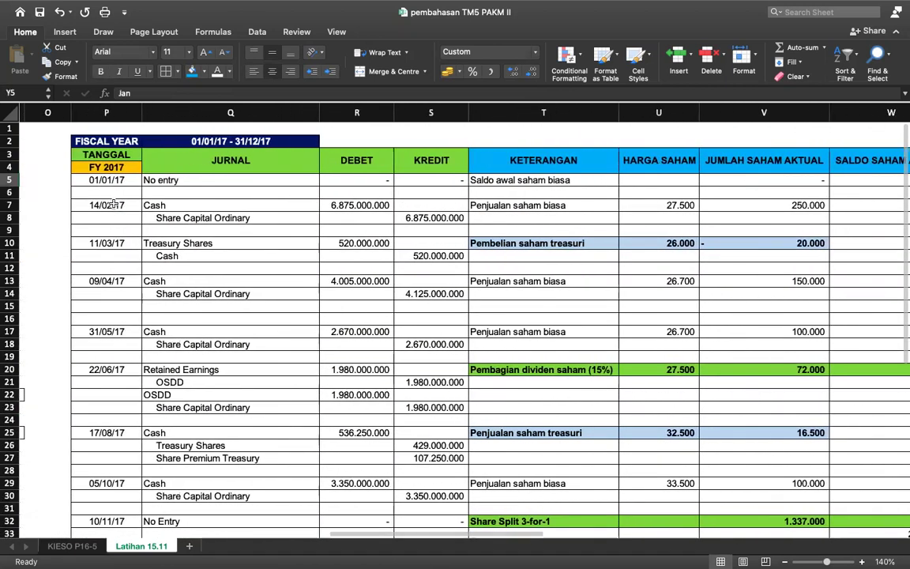
scroll(131, 205, "right", 5)
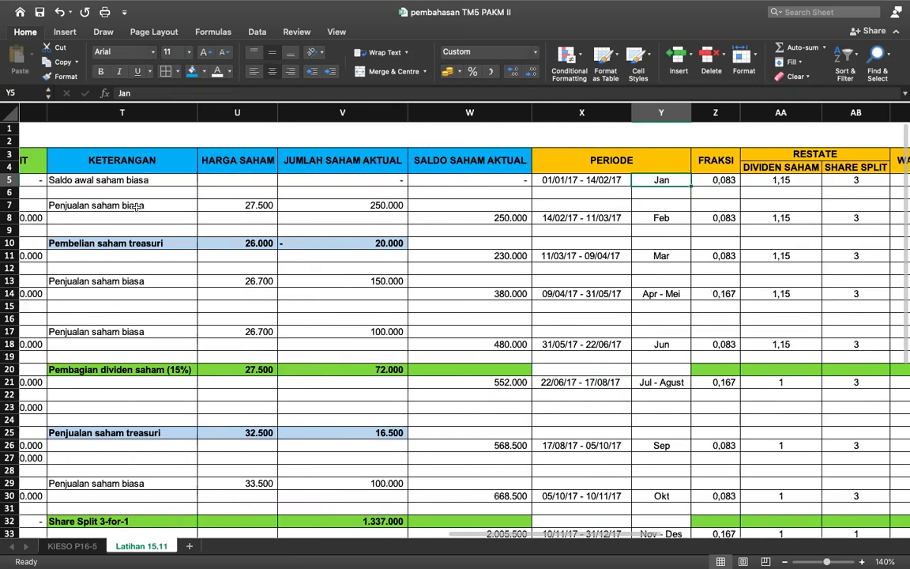
scroll(136, 206, "right", 3)
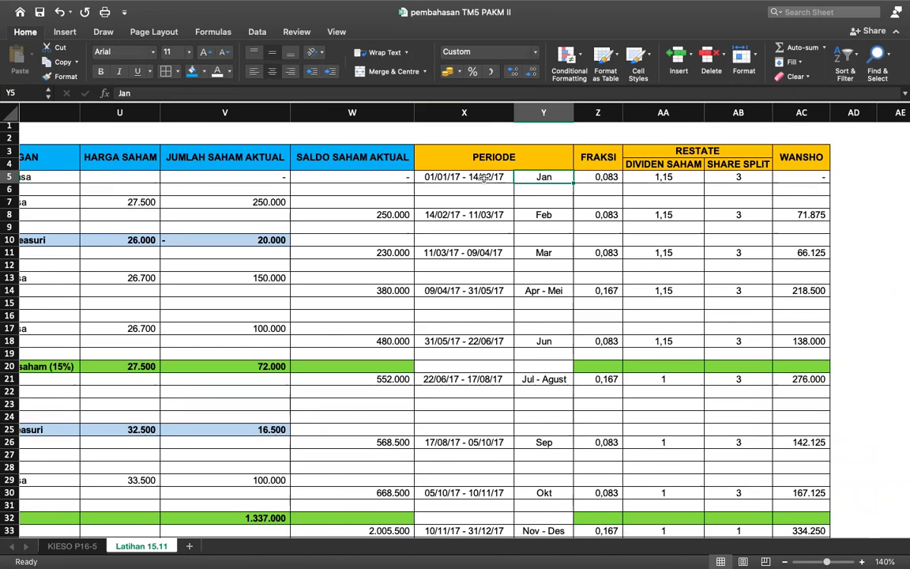
Inspect the fraction formula for the January period and compare it with the month label beside it
left_click(606, 178)
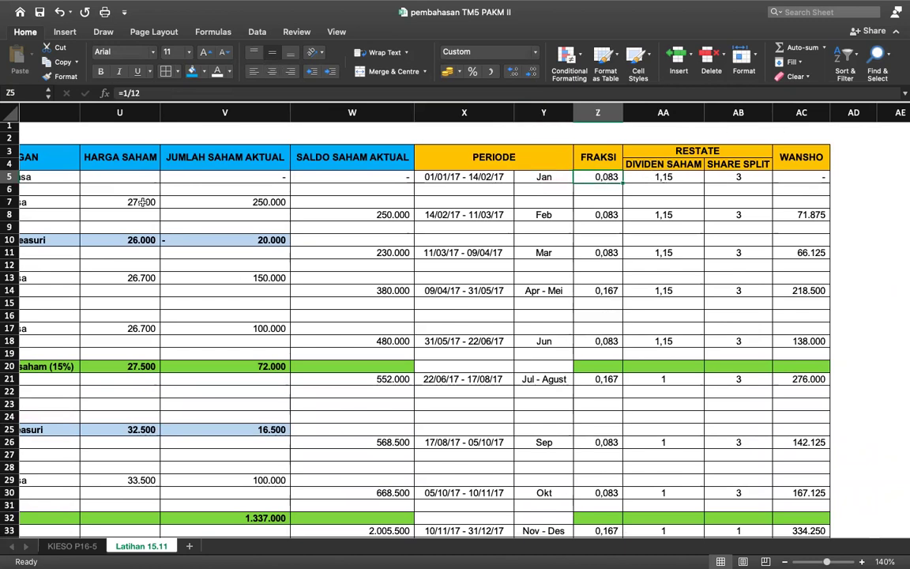
left_click(161, 94)
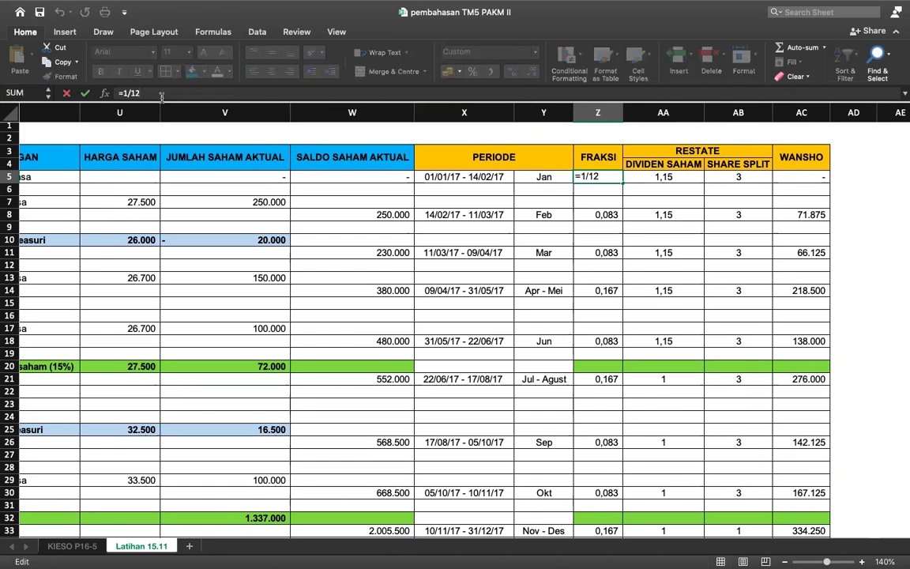
left_click(540, 192)
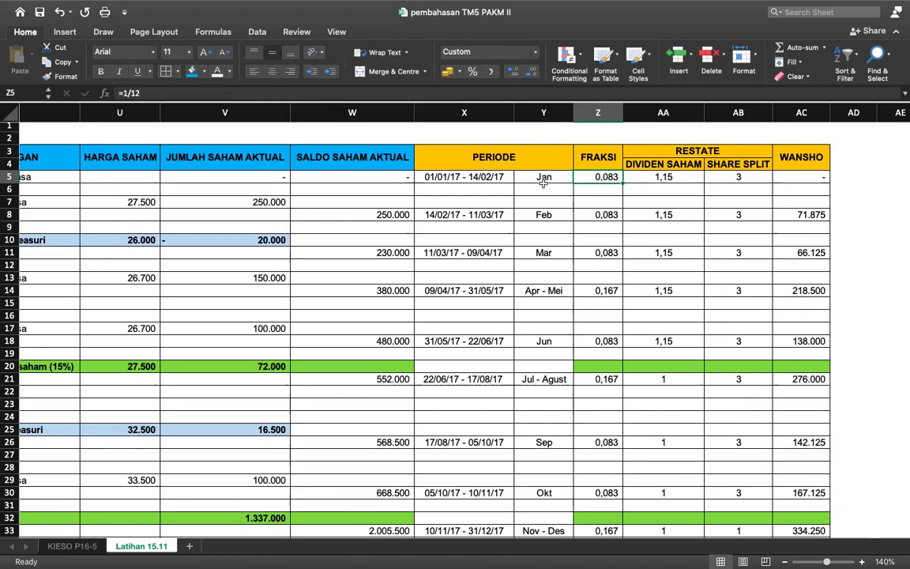
left_click(543, 181)
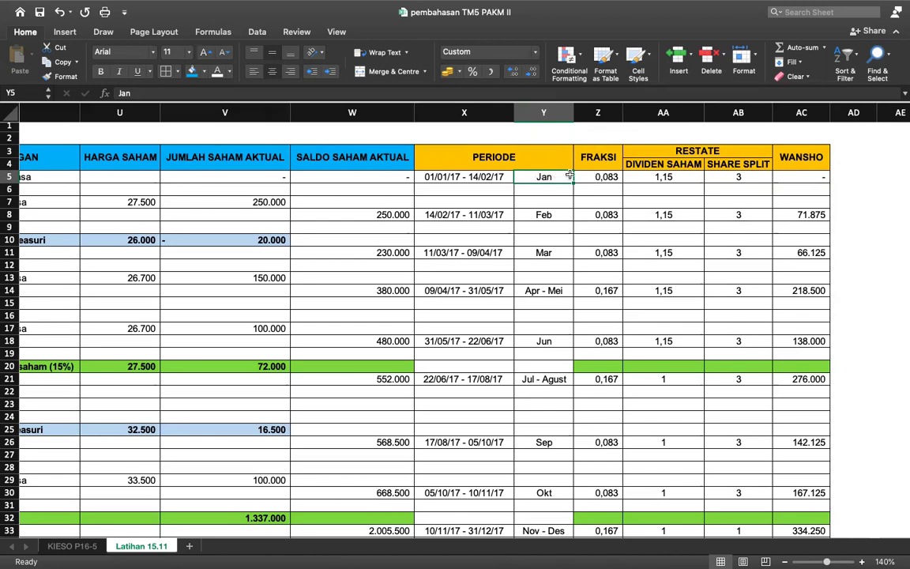
left_click(602, 174)
Locate the 14/02/17 and 11/03/17 transaction dates in the journal's TANGGAL column
scroll(553, 189, "left", 10)
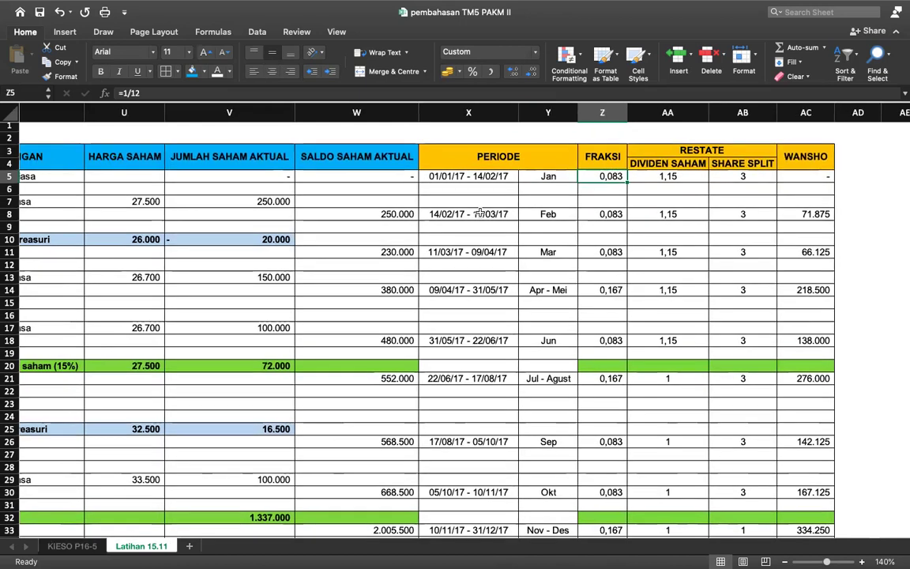
scroll(480, 212, "left", 5)
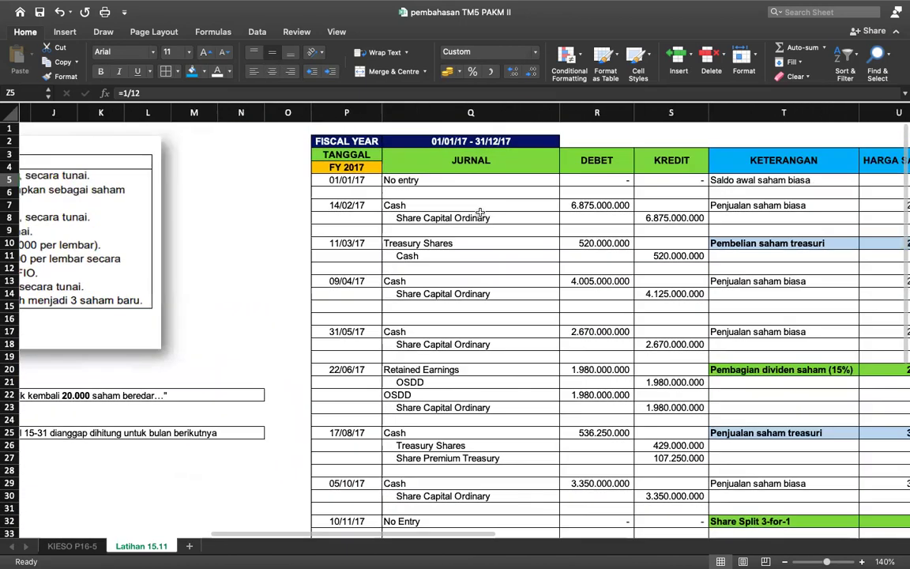
left_click(366, 206)
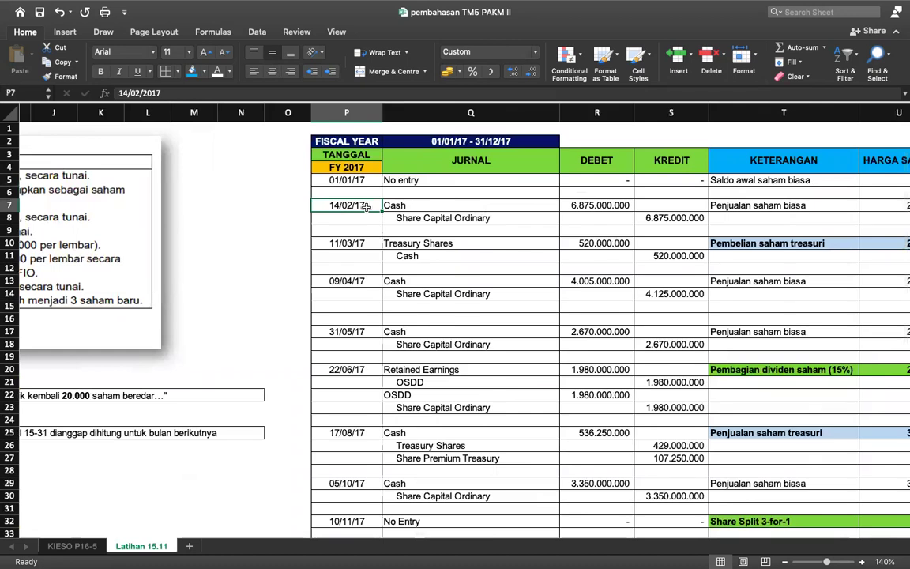
left_click(365, 251)
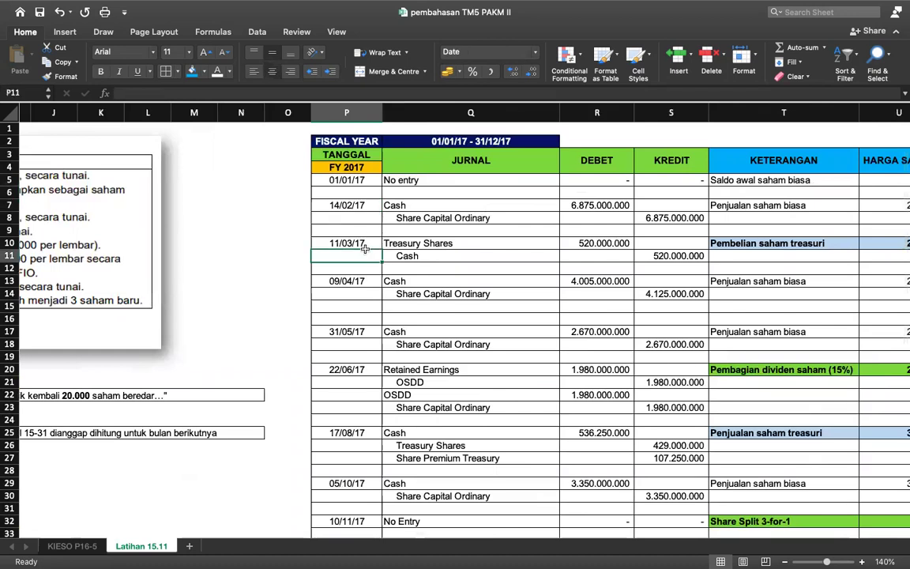
Examine the 14/02/17 - 11/03/17 period together with its share balance formula and month label
scroll(365, 248, "right", 15)
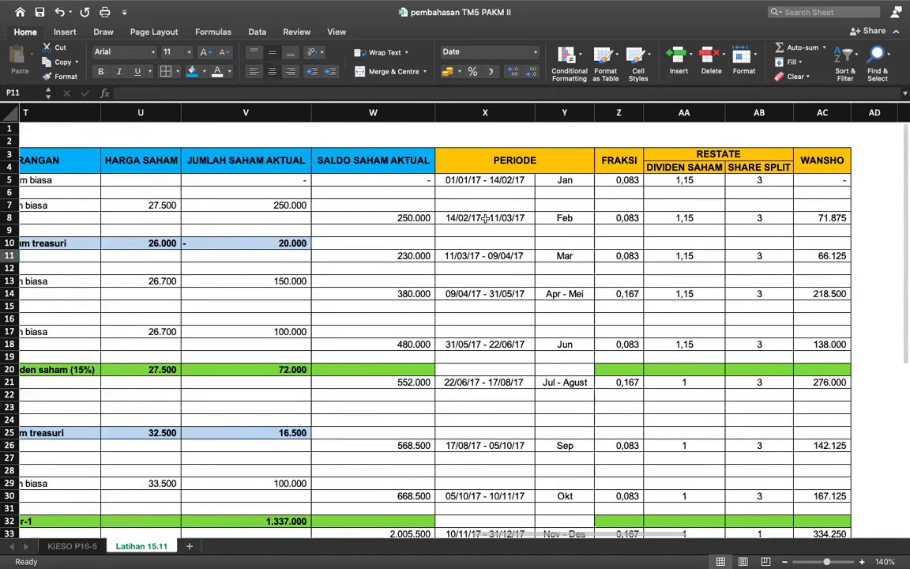
left_click(485, 218)
scroll(442, 221, "right", 5)
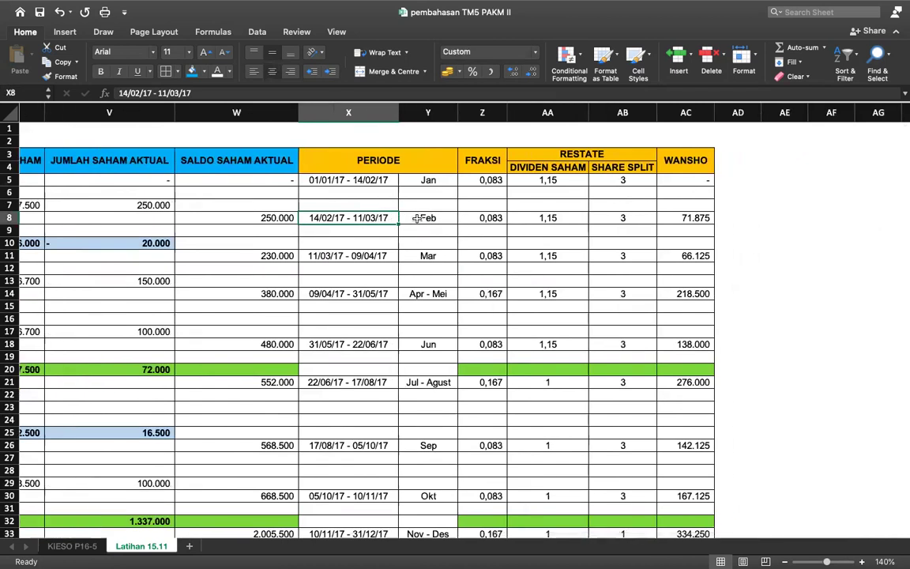
left_click(268, 218)
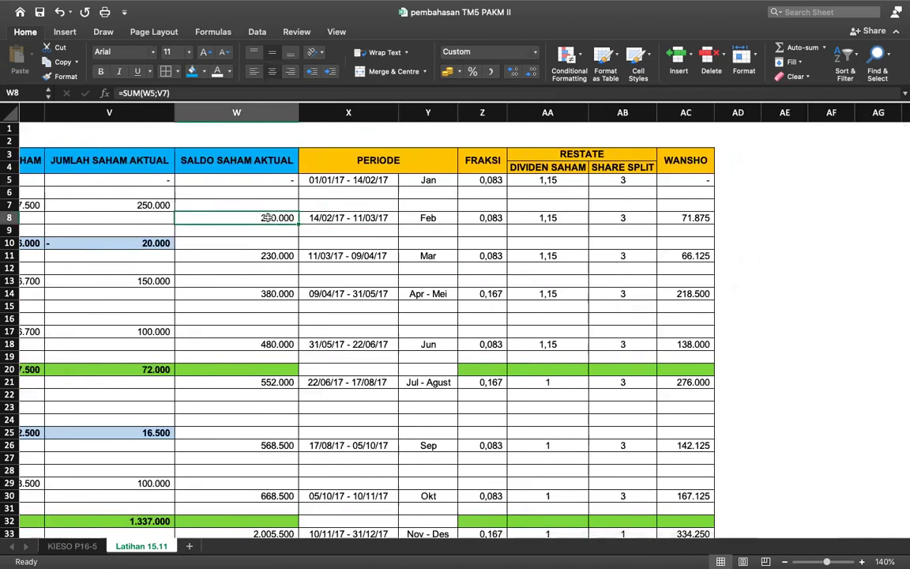
key("Right")
key("Right")
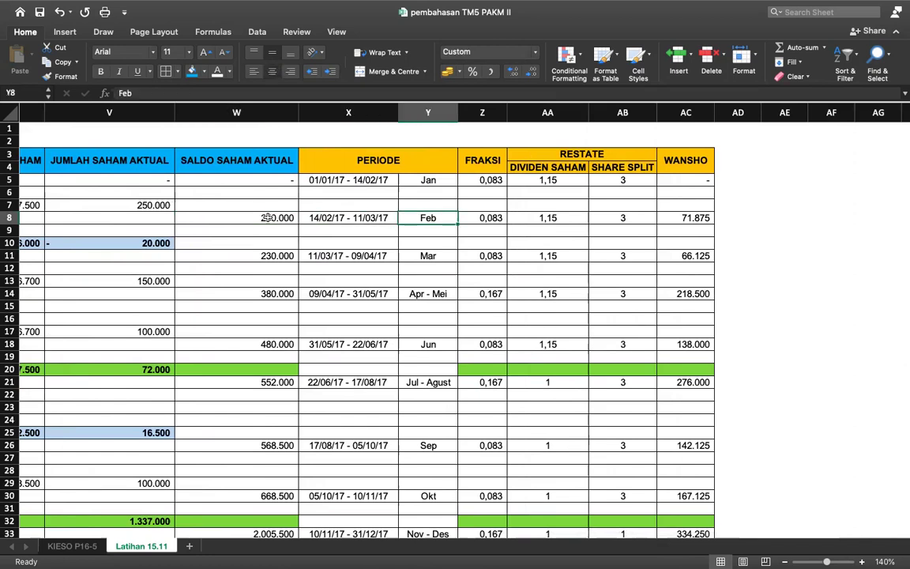
key("Left")
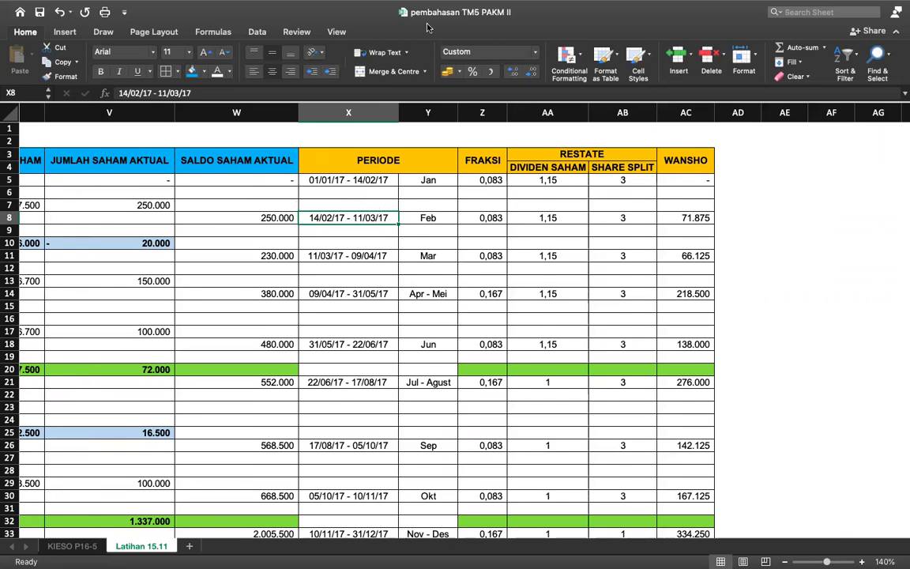
Annotate the 14/02/17 - 11/03/17 period in red with "1 + 0" and "1/12", circling its month and fraction
left_click_drag(321, 198, 321, 209)
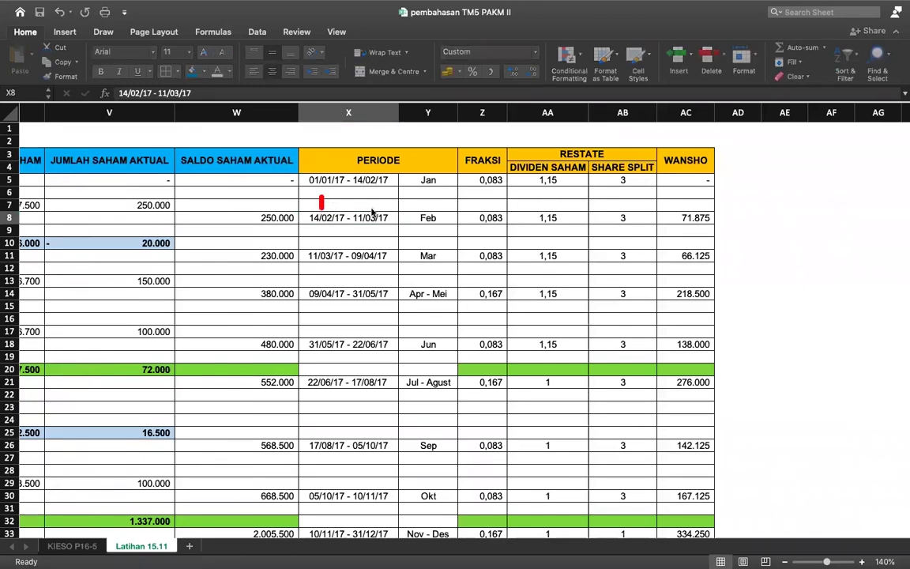
mouse_move(367, 196)
left_mouse_down()
mouse_move(372, 209)
mouse_move(346, 203)
mouse_move(355, 197)
left_mouse_up()
left_click(345, 206)
left_click_drag(632, 204, 623, 206)
mouse_move(498, 208)
left_mouse_down()
mouse_move(486, 206)
mouse_move(504, 233)
mouse_move(496, 214)
left_mouse_up()
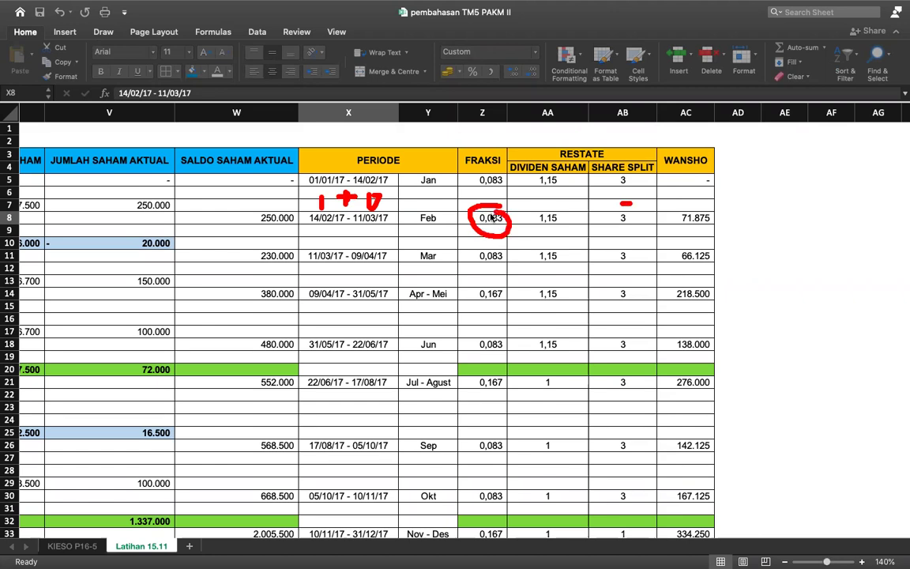
mouse_move(453, 188)
left_mouse_down()
mouse_move(466, 202)
mouse_move(504, 194)
left_mouse_up()
mouse_move(431, 203)
left_mouse_down()
mouse_move(406, 220)
mouse_move(425, 234)
mouse_move(435, 209)
left_mouse_up()
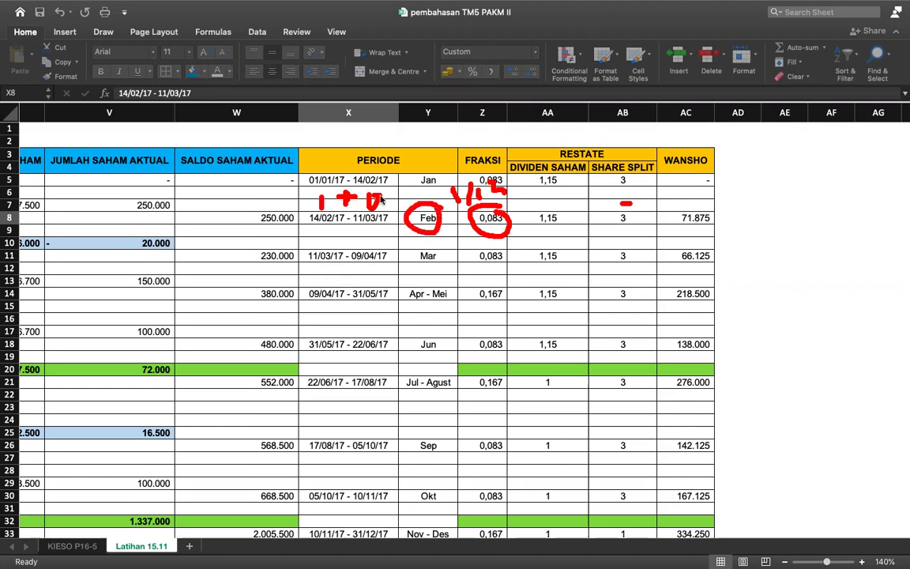
Annotate the 11/03/17 - 09/04/17 period in red with "1 + 0", underlining 09/04 and circling its month and fraction
left_click(367, 222)
left_click_drag(370, 261, 373, 262)
left_click(319, 233)
left_click_drag(318, 231, 318, 244)
mouse_move(368, 230)
left_mouse_down()
mouse_move(369, 244)
mouse_move(354, 237)
left_mouse_up()
left_click_drag(348, 231, 348, 243)
mouse_move(440, 247)
left_mouse_down()
mouse_move(418, 248)
mouse_move(447, 253)
mouse_move(436, 246)
left_mouse_up()
mouse_move(498, 251)
left_mouse_down()
mouse_move(475, 265)
mouse_move(499, 253)
left_mouse_up()
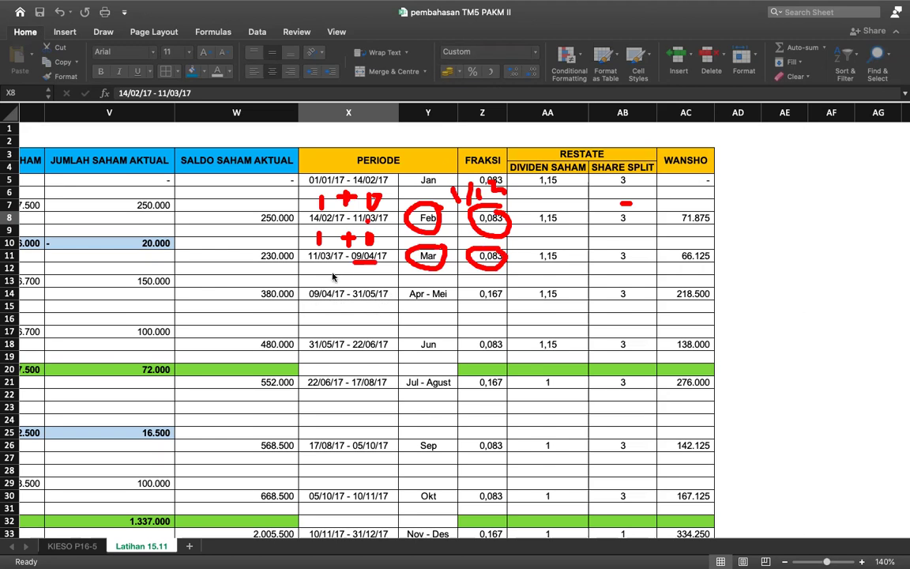
Annotate the 09/04/17 - 31/05/17 period in red with "1 + 1", circling its fraction and underlining Apr - Mei and Jan
mouse_move(324, 273)
left_mouse_down()
mouse_move(368, 285)
mouse_move(350, 282)
mouse_move(359, 278)
left_mouse_up()
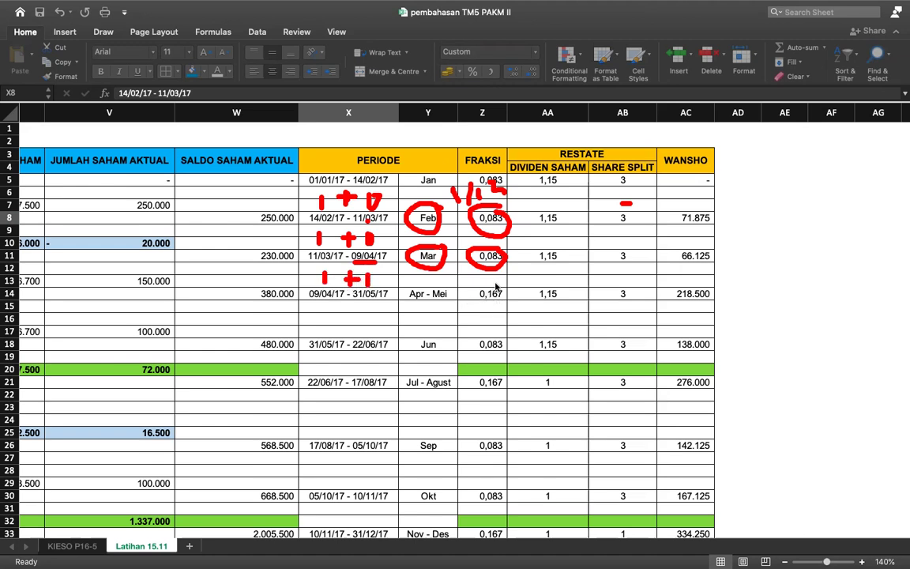
mouse_move(491, 284)
left_mouse_down()
mouse_move(478, 312)
mouse_move(493, 282)
left_mouse_up()
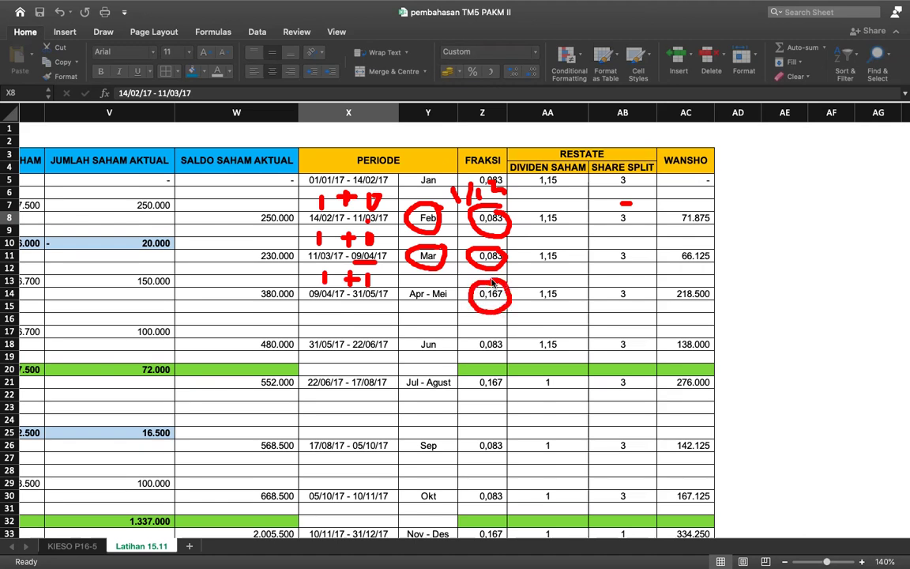
left_click_drag(405, 299, 452, 300)
left_click_drag(414, 190, 449, 188)
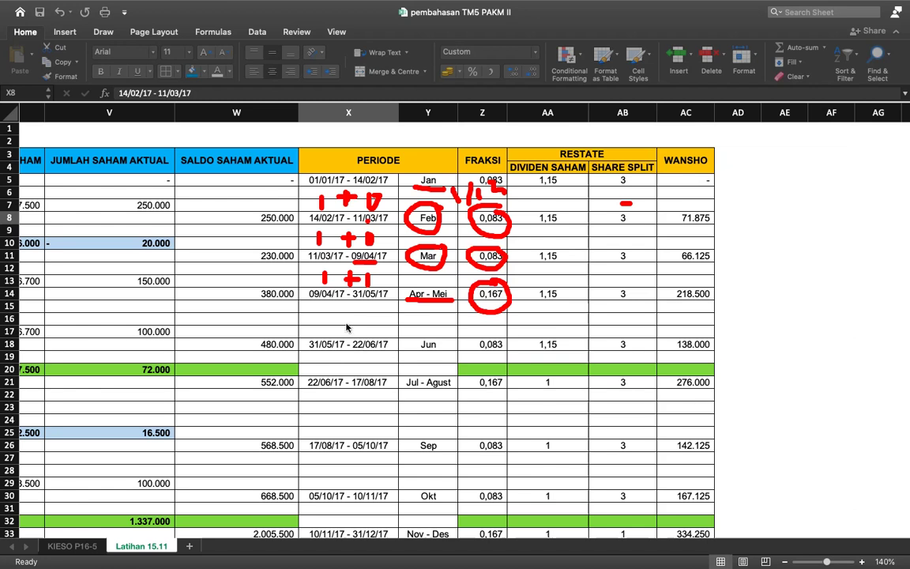
Annotate the 31/05/17 - 22/06/17 period in red with "0 + 1", circling its month and fraction
left_click_drag(363, 335, 395, 311)
mouse_move(316, 320)
left_mouse_down()
mouse_move(318, 330)
mouse_move(329, 328)
mouse_move(321, 318)
mouse_move(348, 330)
mouse_move(361, 323)
left_mouse_up()
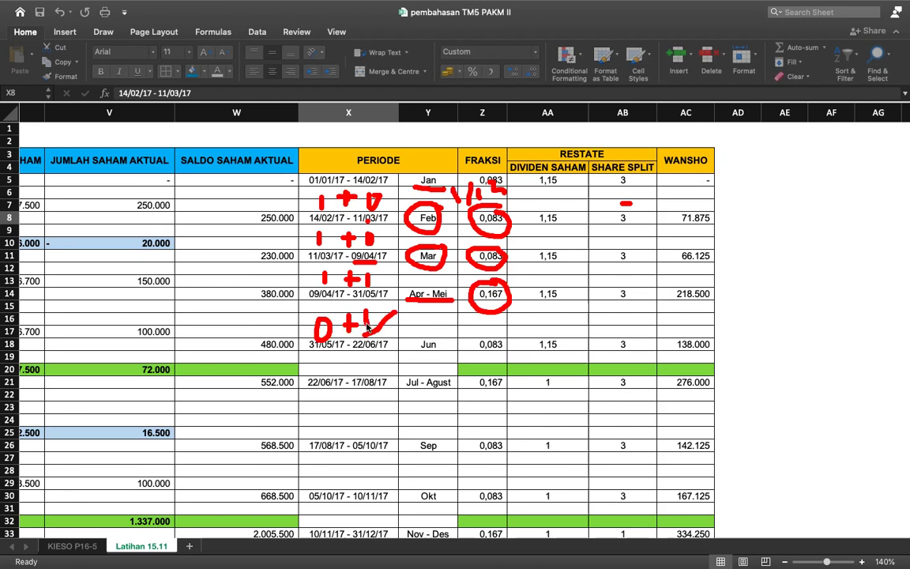
mouse_move(484, 321)
left_mouse_down()
mouse_move(492, 361)
mouse_move(486, 326)
left_mouse_up()
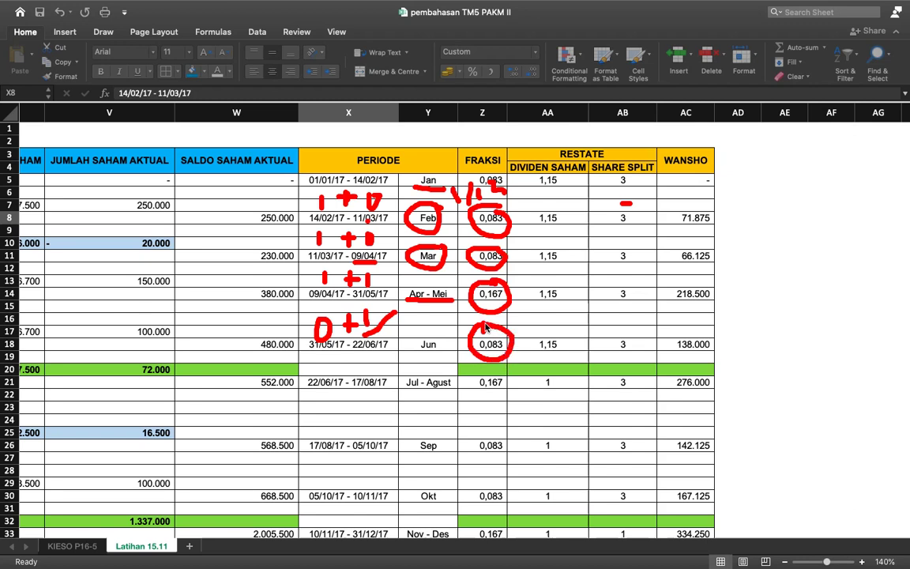
left_click_drag(428, 332, 427, 336)
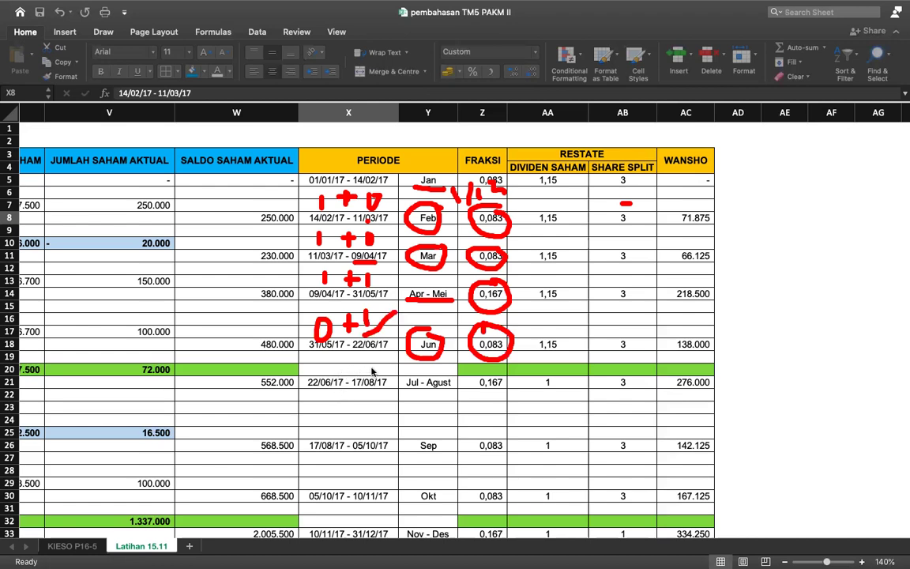
Annotate the 22/06/17 - 17/08/17 period in red with "0 + 1 + 1", marking Jul - Agust and circling its fraction
left_click_drag(308, 361, 349, 370)
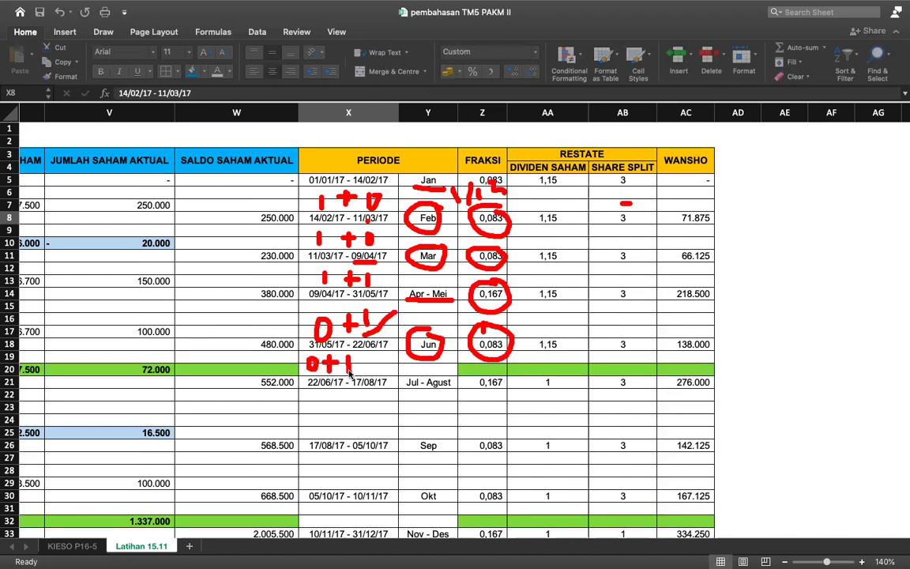
mouse_move(362, 362)
left_mouse_down()
mouse_move(373, 361)
mouse_move(368, 371)
left_mouse_up()
mouse_move(383, 354)
left_mouse_down()
mouse_move(385, 368)
mouse_move(418, 388)
mouse_move(403, 385)
left_mouse_up()
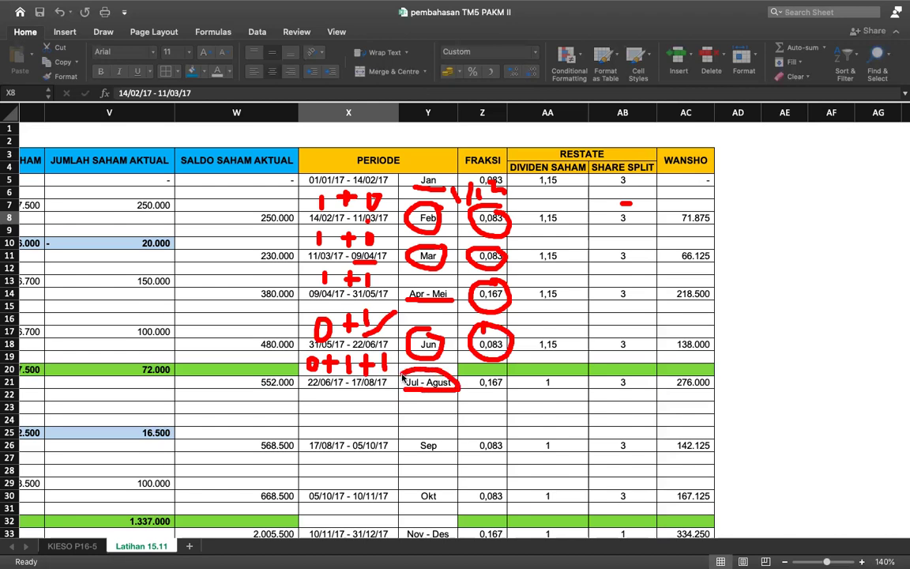
left_click(505, 372)
mouse_move(502, 375)
left_mouse_down()
mouse_move(473, 386)
mouse_move(496, 379)
left_mouse_up()
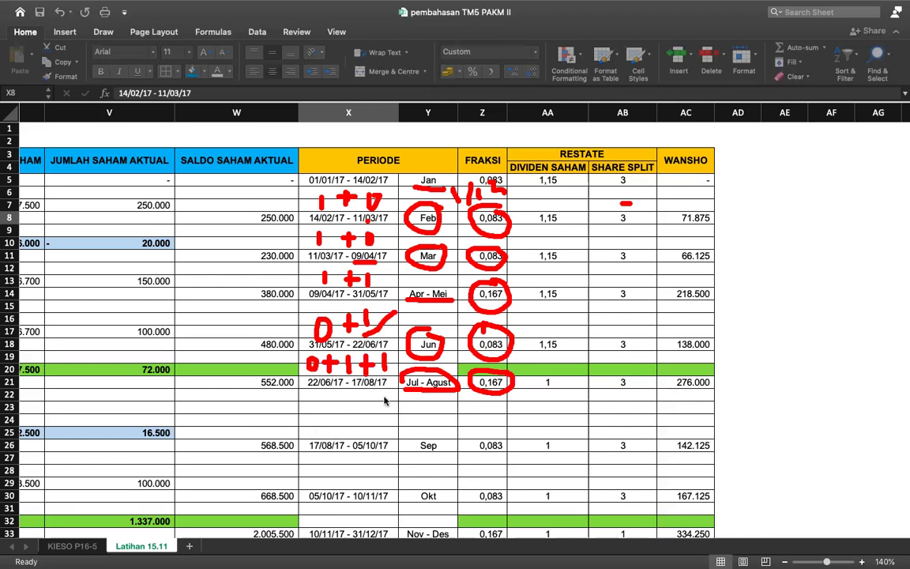
Annotate the 17/08/17 - 05/10/17 period in red with "0 + 1 + 0", circling its month and fraction
mouse_move(315, 419)
left_mouse_down()
mouse_move(387, 395)
mouse_move(313, 431)
mouse_move(322, 433)
mouse_move(320, 423)
mouse_move(340, 435)
mouse_move(348, 427)
mouse_move(394, 433)
mouse_move(403, 427)
mouse_move(393, 420)
left_mouse_up()
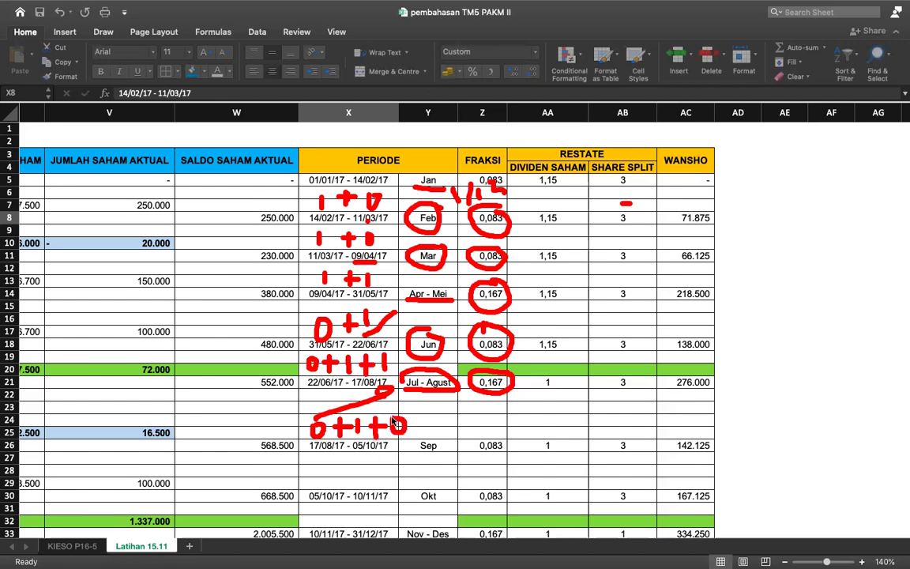
mouse_move(499, 433)
left_mouse_down()
mouse_move(470, 447)
mouse_move(506, 458)
mouse_move(498, 432)
left_mouse_up()
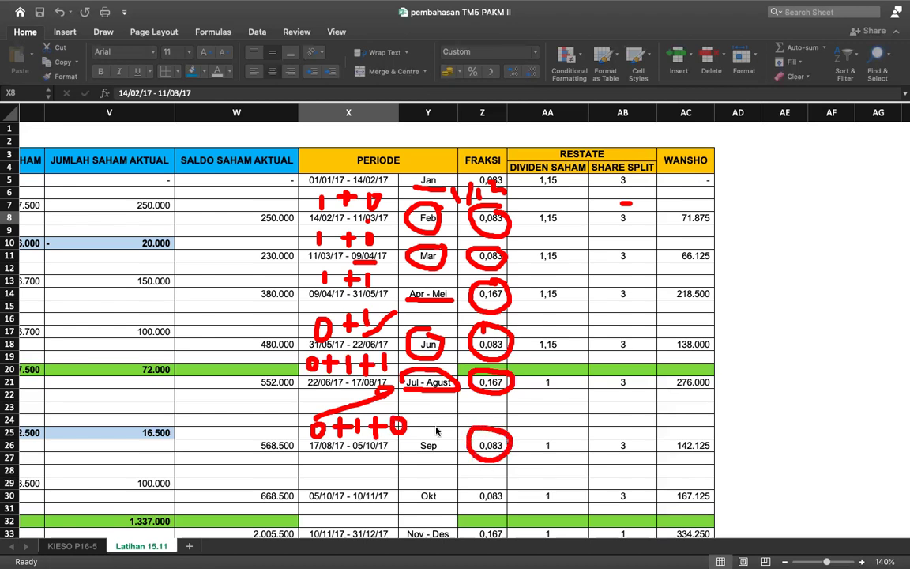
left_click_drag(441, 435, 439, 431)
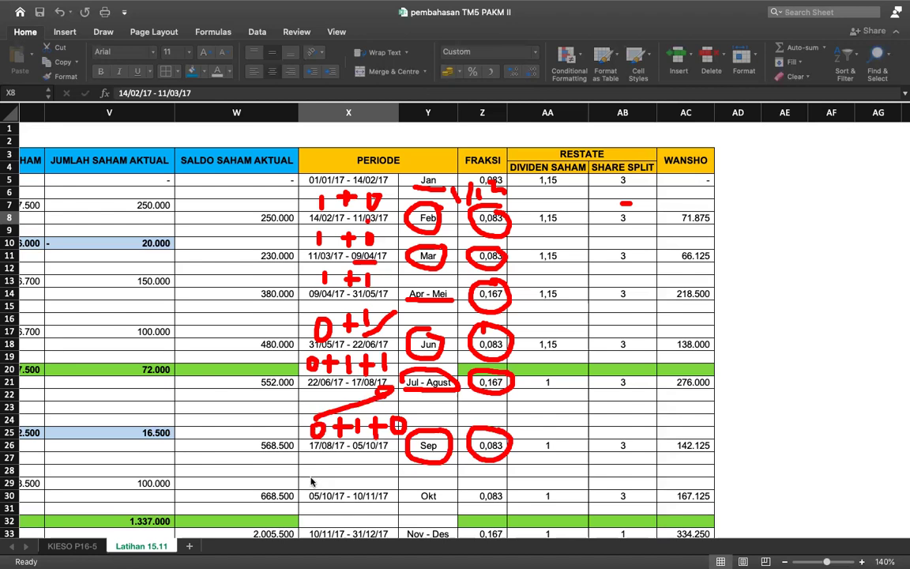
Annotate the 05/10/17 - 10/11/17 period in red with "1 + 0", underlining the end date and circling its month and fraction
left_click_drag(319, 470, 319, 479)
mouse_move(351, 470)
left_mouse_down()
mouse_move(351, 484)
mouse_move(364, 474)
mouse_move(366, 501)
mouse_move(378, 472)
left_mouse_up()
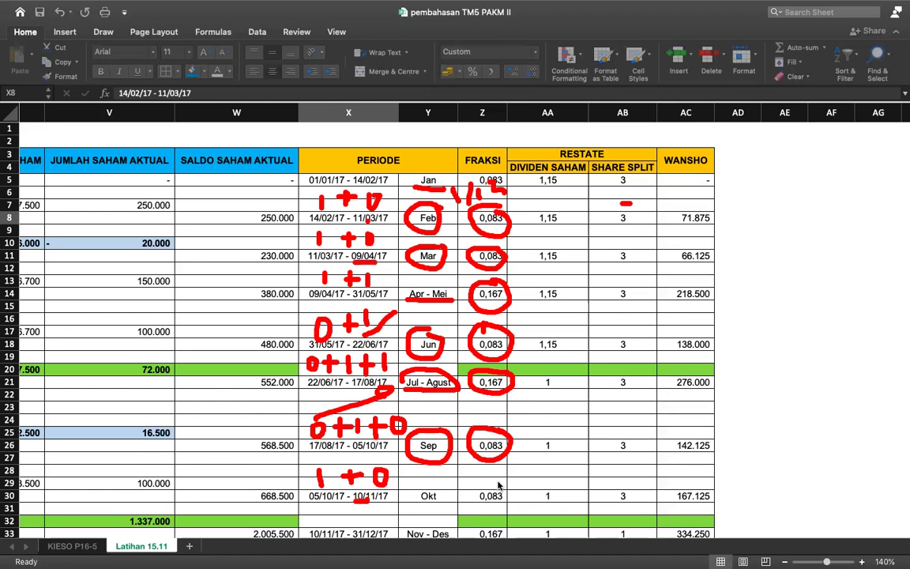
mouse_move(431, 482)
left_mouse_down()
mouse_move(439, 480)
mouse_move(427, 480)
left_mouse_up()
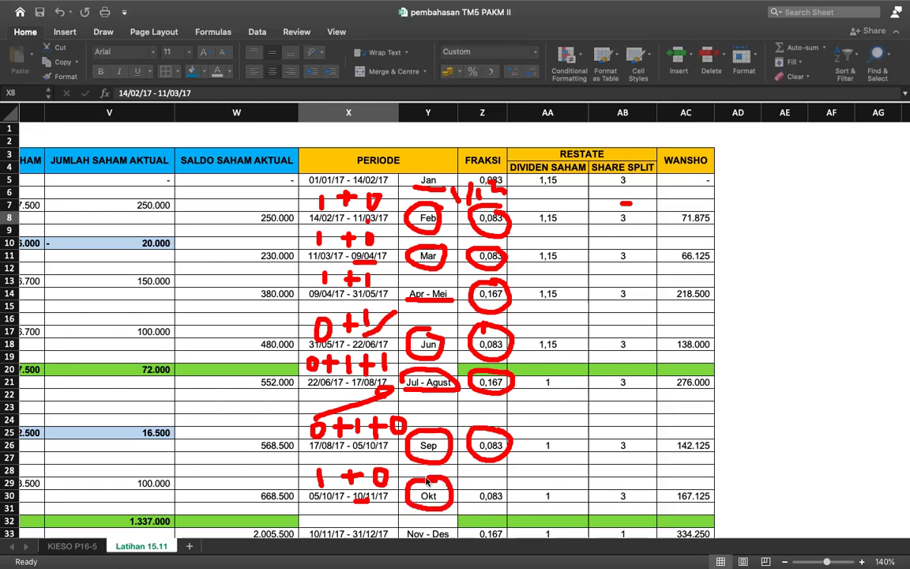
mouse_move(503, 479)
left_mouse_down()
mouse_move(513, 488)
mouse_move(509, 508)
mouse_move(499, 473)
left_mouse_up()
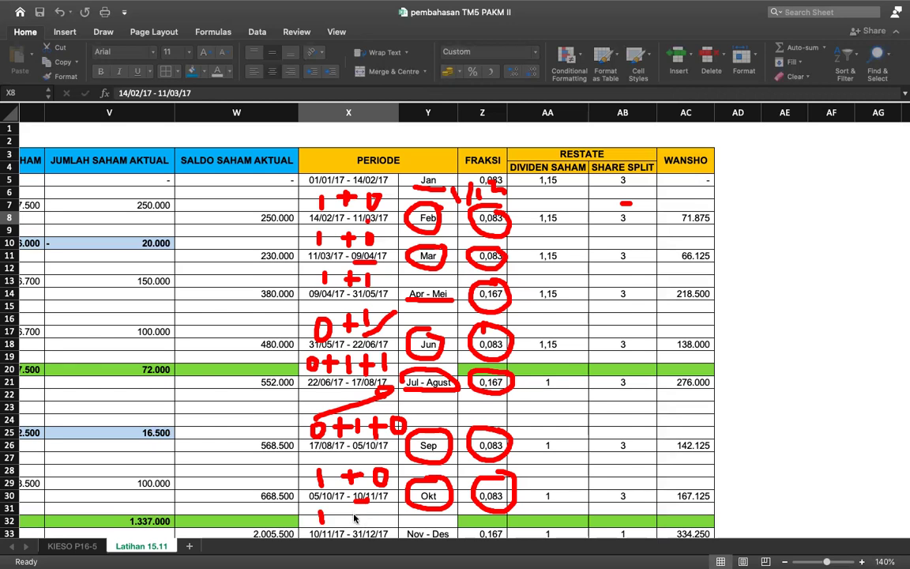
Annotate the 10/11/17 - 31/12/17 period in red with "1 + 1", circling its months and fraction
mouse_move(354, 509)
left_mouse_down()
mouse_move(355, 521)
mouse_move(368, 518)
left_mouse_up()
mouse_move(492, 524)
left_mouse_down()
mouse_move(488, 542)
mouse_move(493, 523)
left_mouse_up()
mouse_move(400, 523)
left_mouse_down()
mouse_move(415, 516)
mouse_move(457, 544)
mouse_move(407, 545)
mouse_move(410, 527)
left_mouse_up()
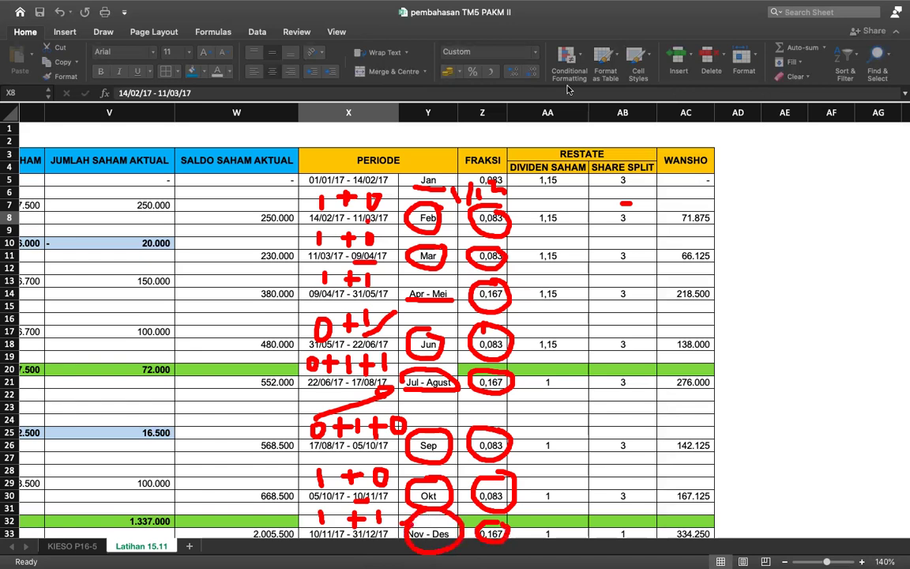
Clear all the red annotations and examine the cell range summed in the FRAKSI column's total
scroll(351, 338, "down", 5)
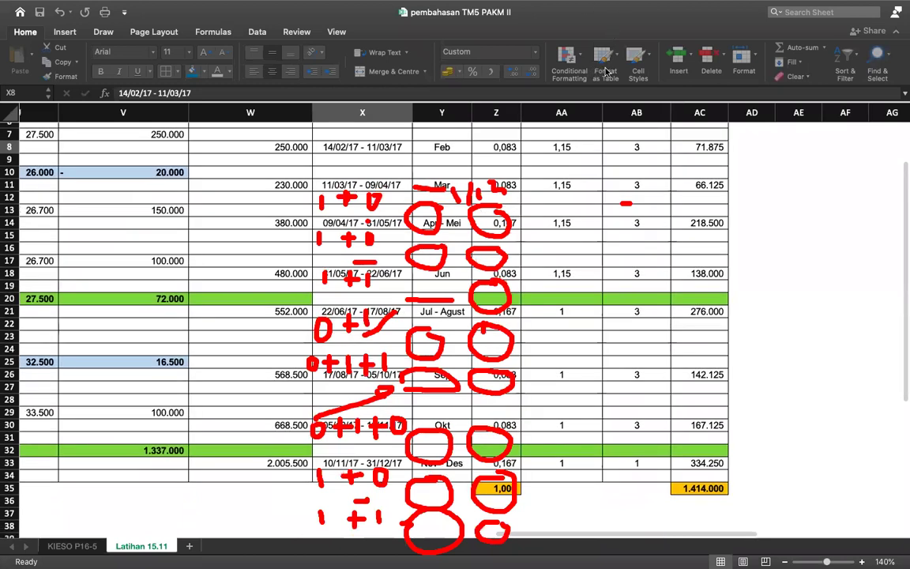
key("Escape")
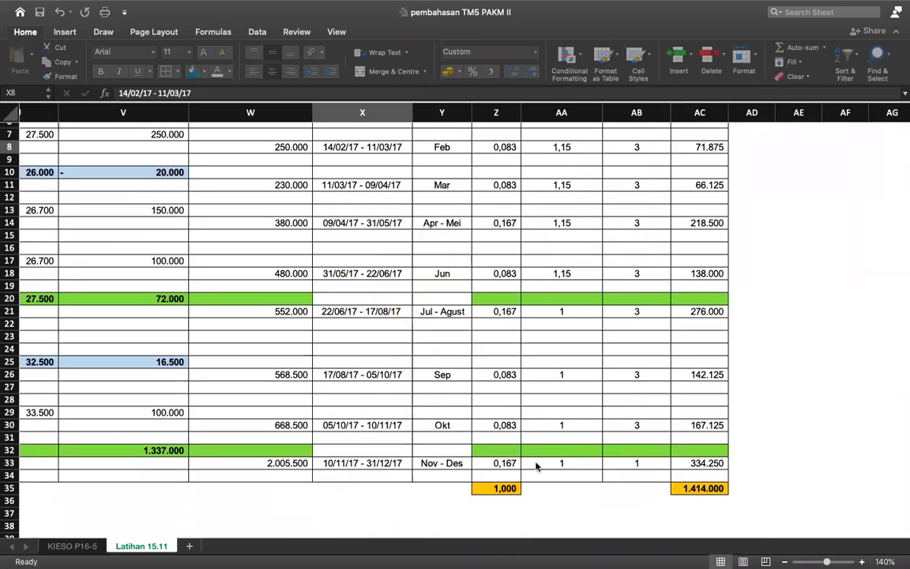
left_click(503, 488)
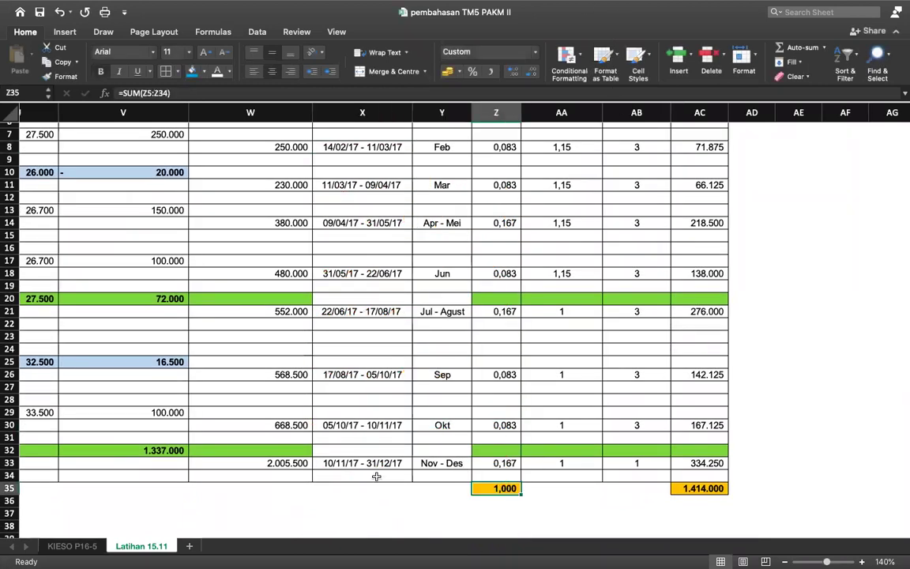
left_click(170, 94)
scroll(353, 422, "up", 3)
scroll(353, 422, "down", 2)
scroll(353, 423, "up", 2)
scroll(353, 423, "down", 4)
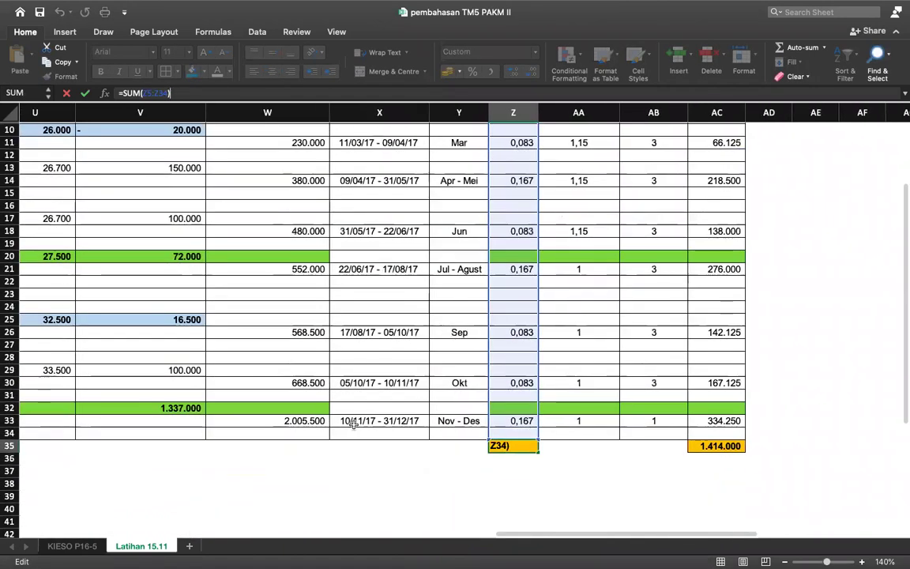
key("Return")
scroll(416, 412, "up", 3)
scroll(416, 412, "down", 3)
scroll(416, 413, "up", 3)
scroll(410, 356, "right", 1)
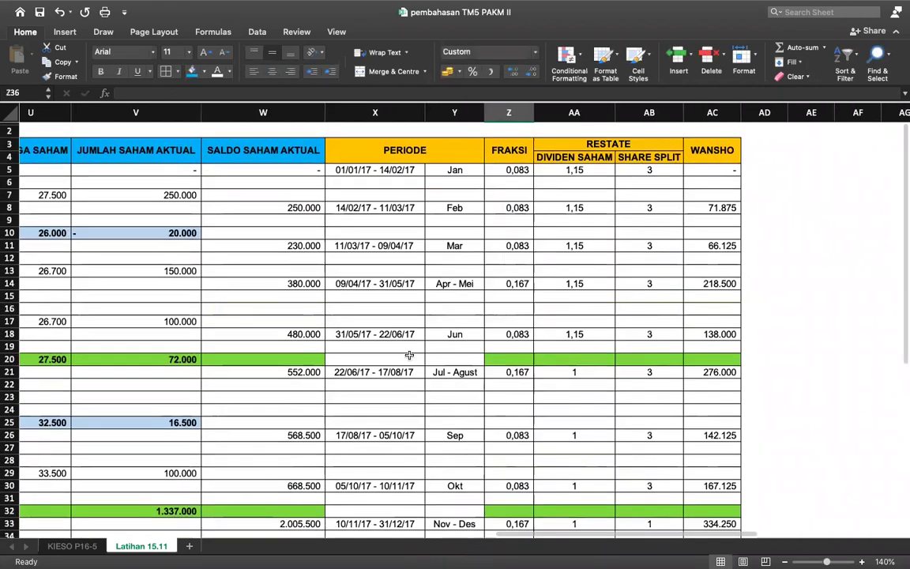
Review the month labels in the PERIODE columns from January through December
left_click(456, 169)
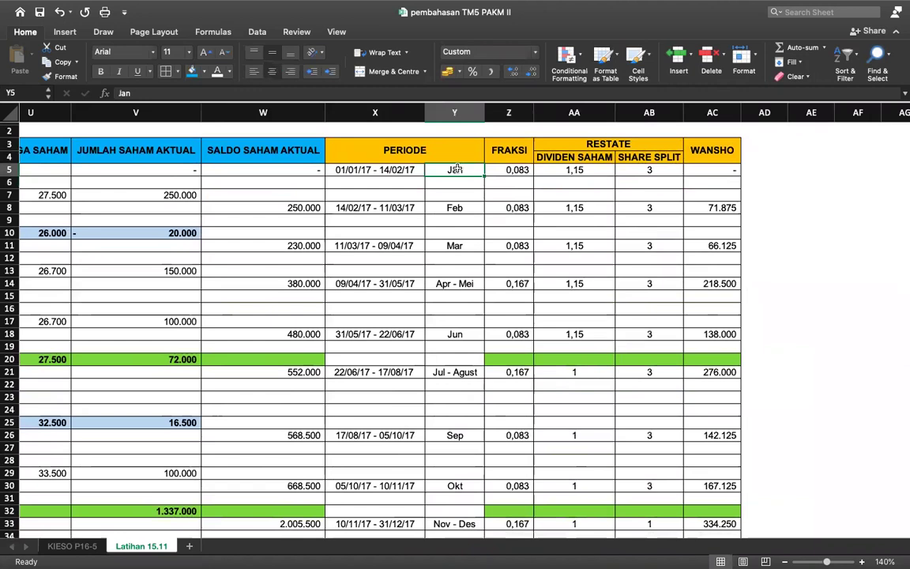
left_click(454, 208)
scroll(458, 320, "down", 1)
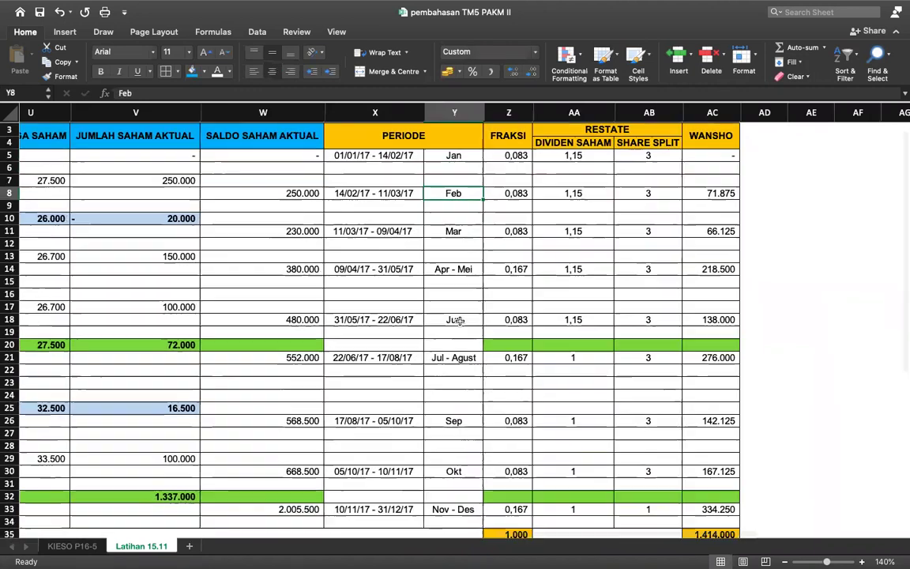
scroll(458, 320, "down", 1)
left_click(454, 394)
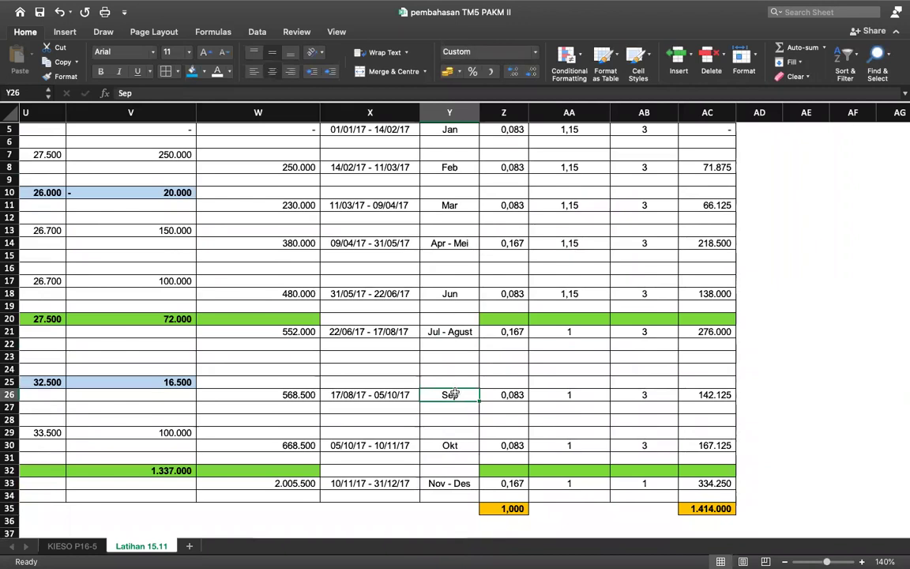
scroll(454, 394, "up", 4)
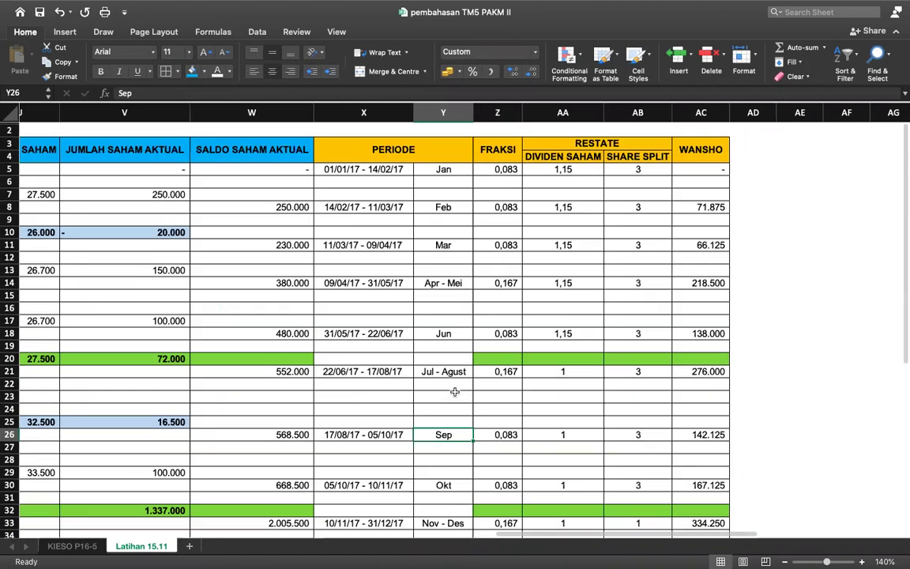
Examine the fraction formulas in the FRAKSI column for the Jan and Apr - Mei periods
left_click(501, 175)
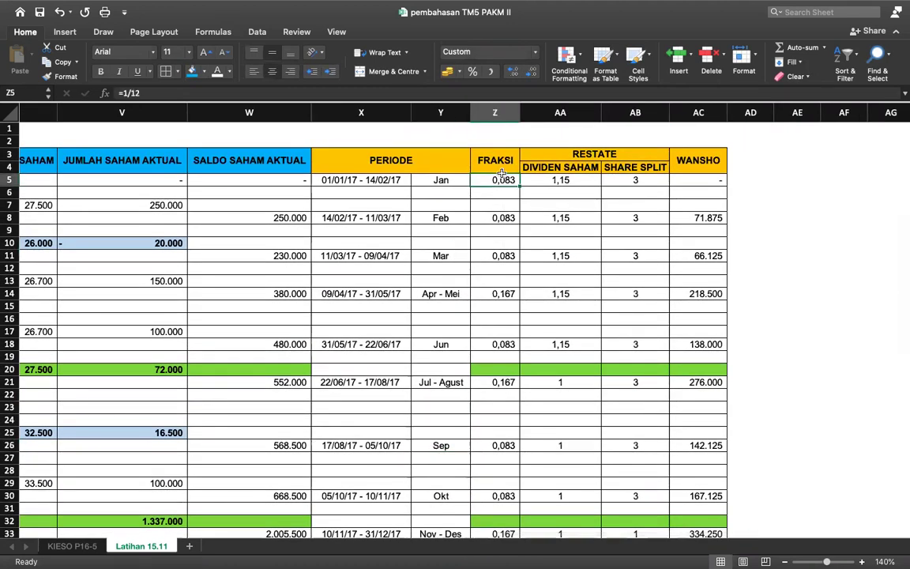
scroll(502, 173, "down", 5)
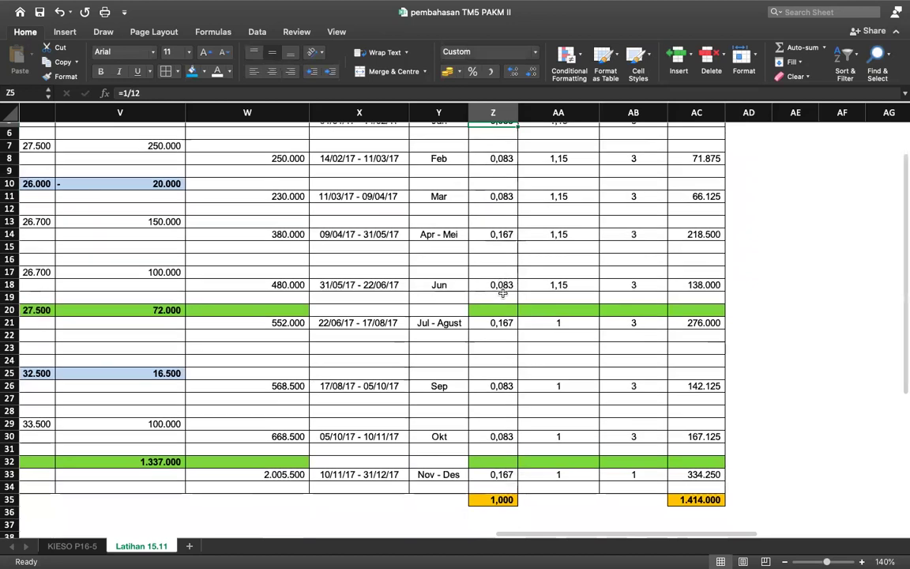
scroll(497, 207, "up", 5)
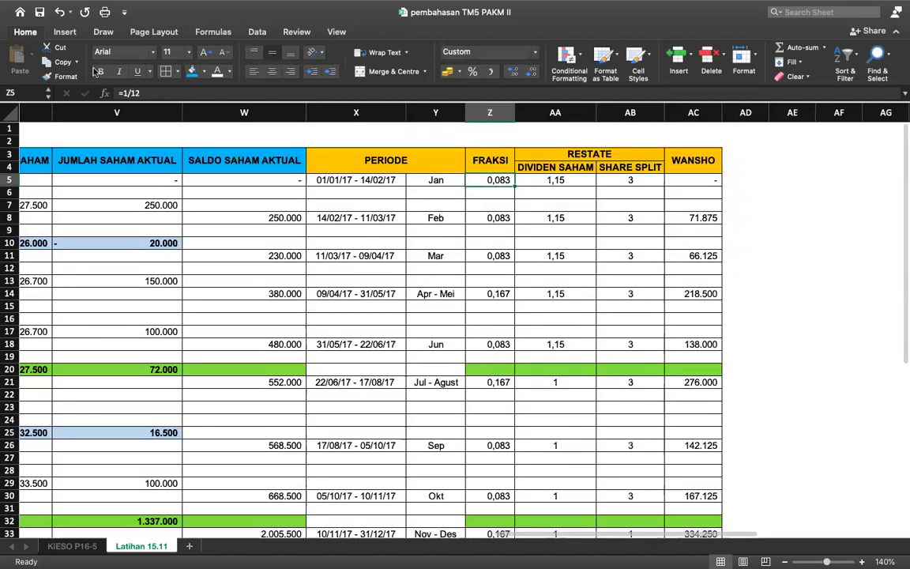
left_click(154, 90)
key("Return")
key("Return")
key("Return")
key("Return")
key("Return")
key("Return")
key("Return")
key("Return")
key("Return")
left_click(155, 91)
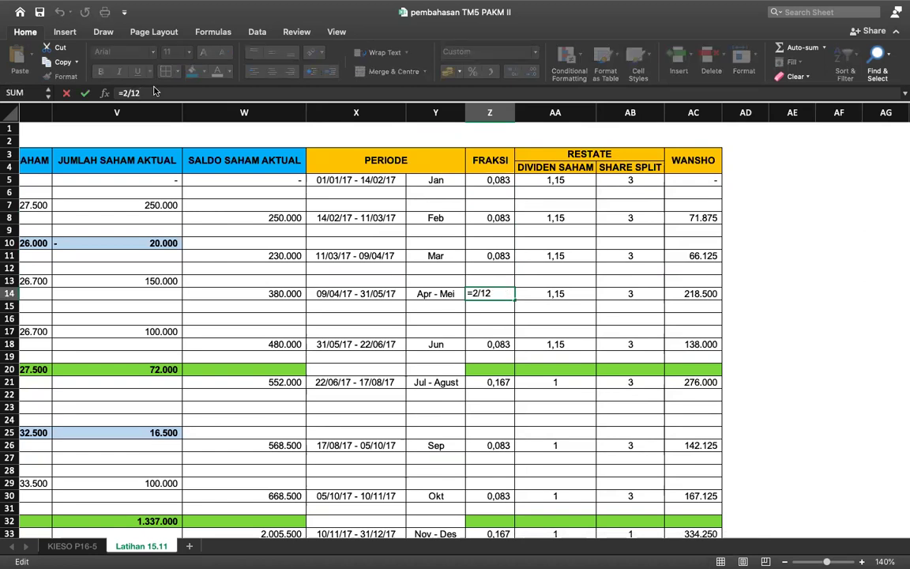
key("Return")
key("Return")
Fill the 22/06/17 stock dividend row with light green from the TANGGAL column through the WANSHO column
scroll(513, 246, "left", 5)
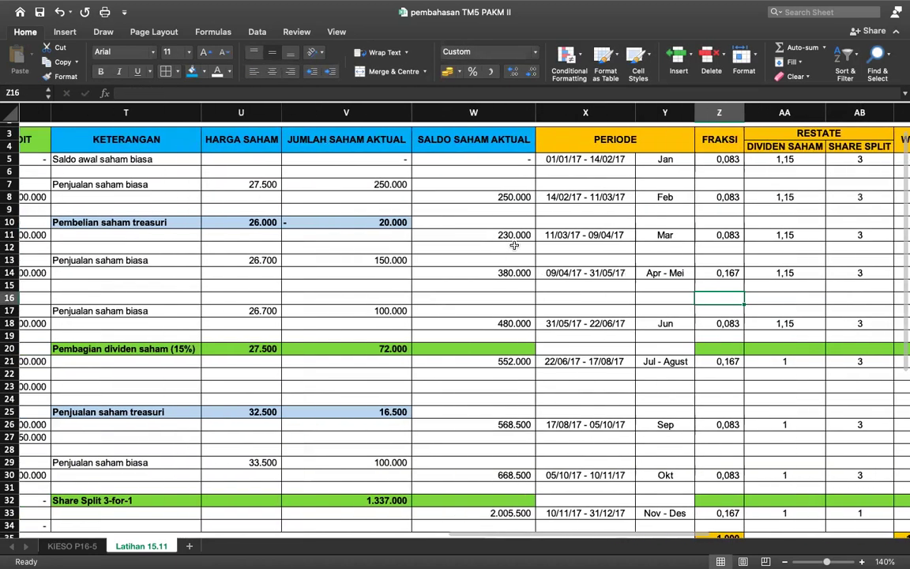
scroll(513, 245, "left", 3)
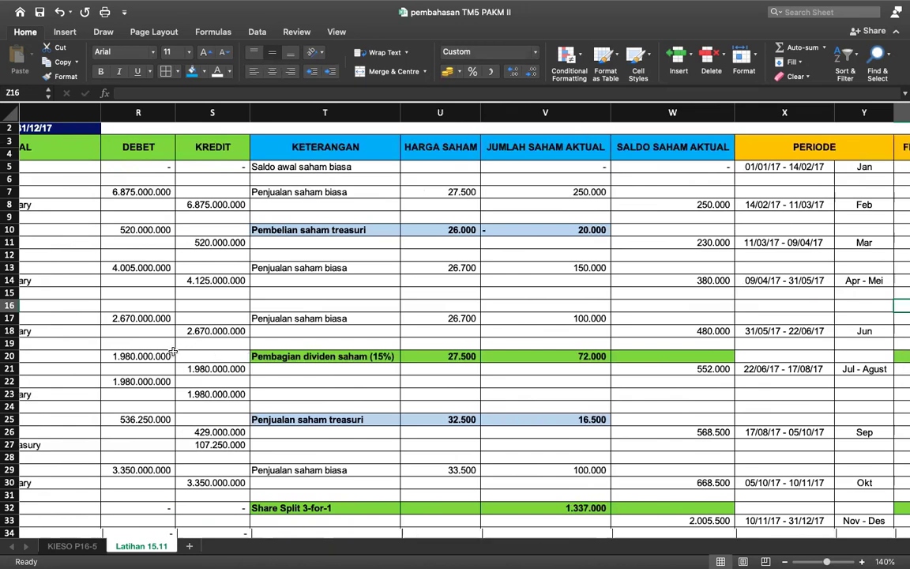
scroll(172, 351, "left", 4)
left_click(140, 351)
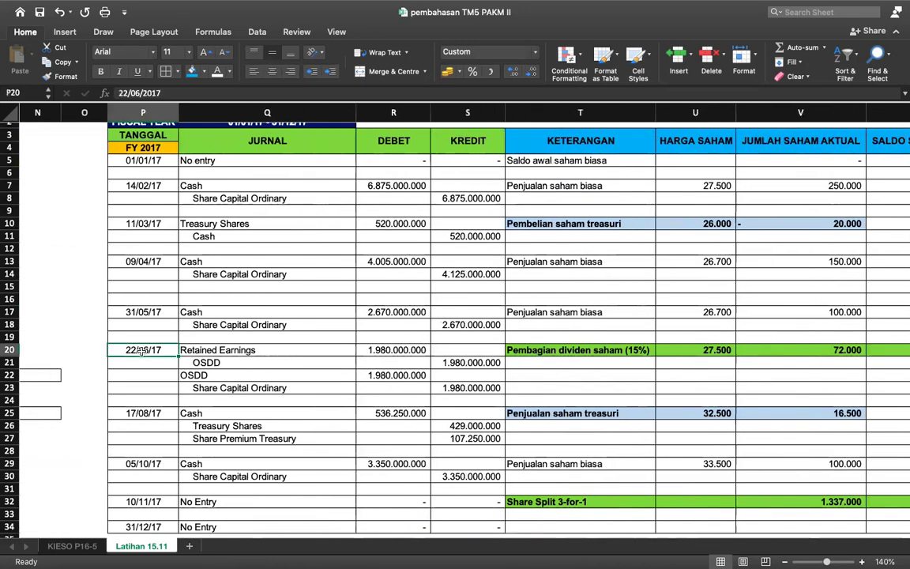
key("shift+Right")
key("shift+Right")
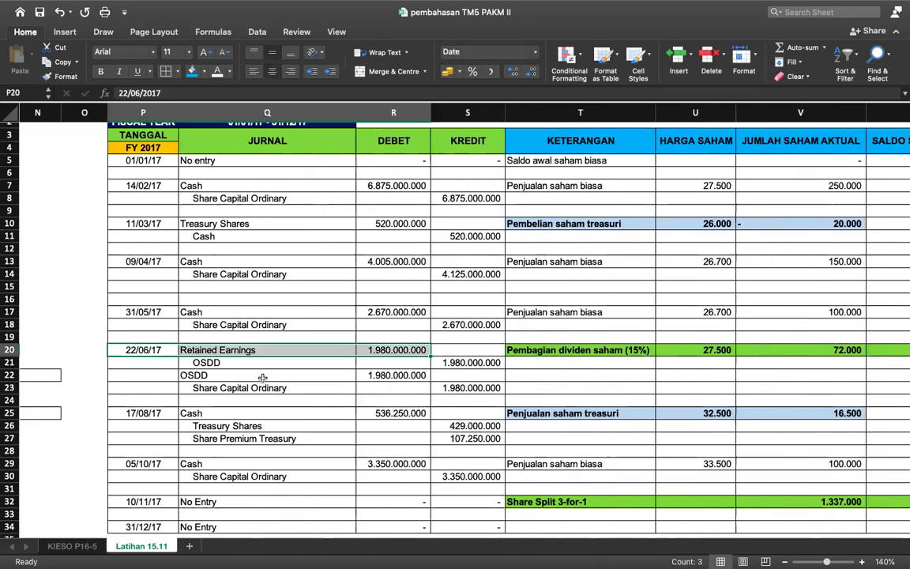
key("shift+Right")
key("shift+Right")
key("shift+Right")
key("shift+Right")
key("shift+Right")
key("shift+Right")
key("shift+Right")
key("shift+Right")
key("shift+Right")
key("shift+Right")
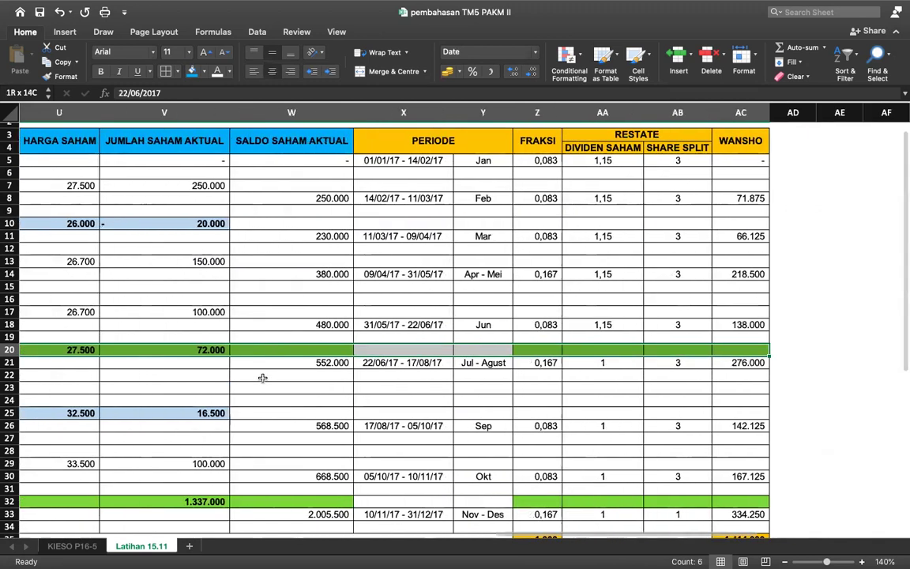
left_click(203, 71)
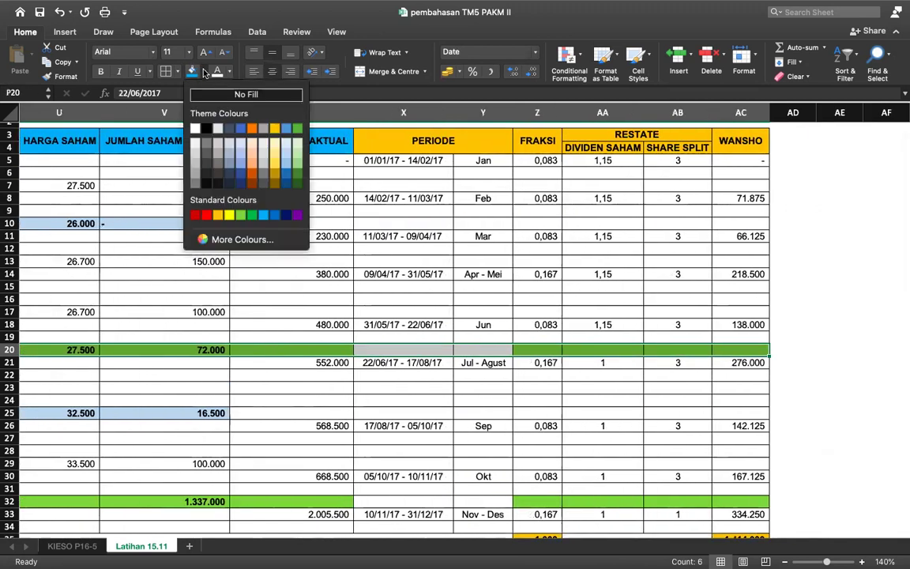
left_click(244, 215)
Fill the 10/11/17 share split row with the same light green from the TANGGAL column through the PERIODE columns
scroll(449, 282, "left", 10)
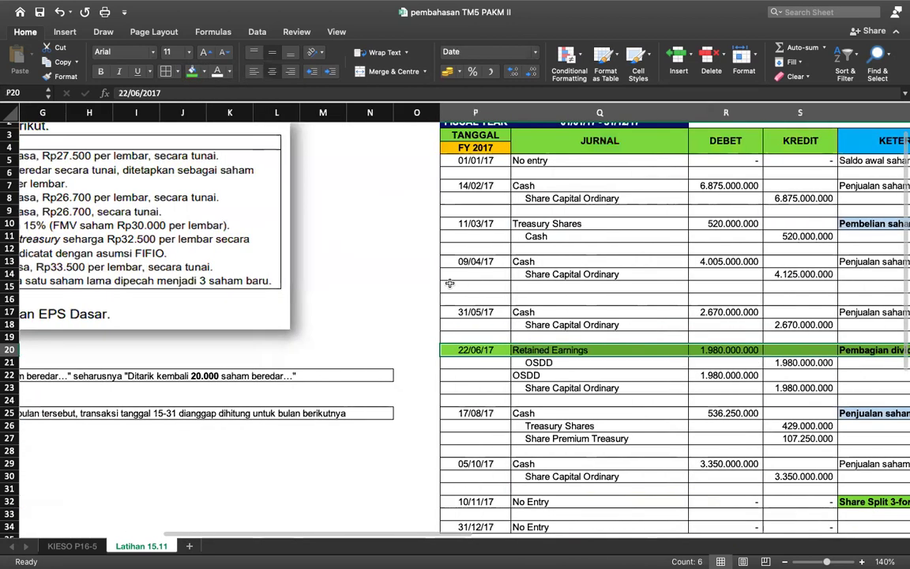
scroll(449, 283, "down", 6)
scroll(449, 282, "right", 2)
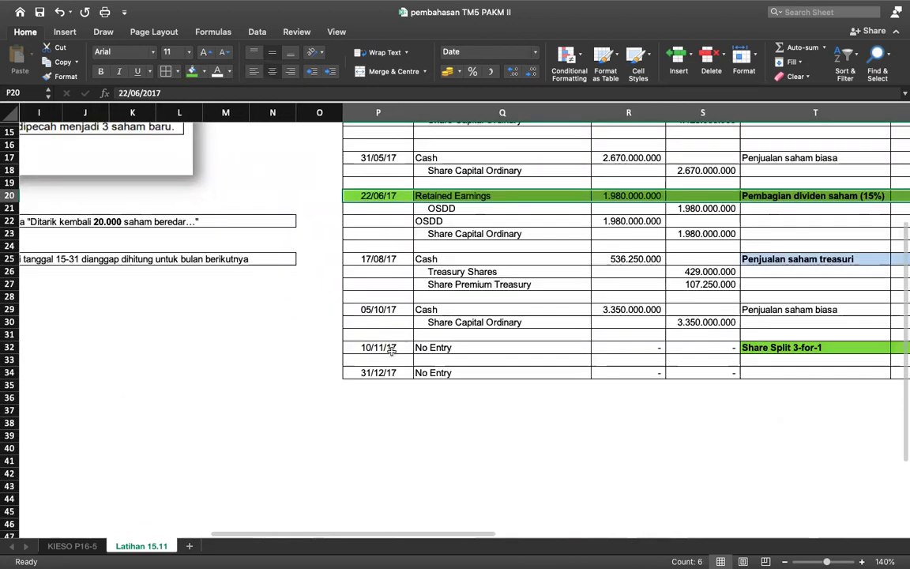
left_click(391, 350)
key("shift+Right")
key("shift+Right")
key("shift+Right")
key("shift+Right")
key("shift+Right")
key("shift+Right")
key("shift+Right")
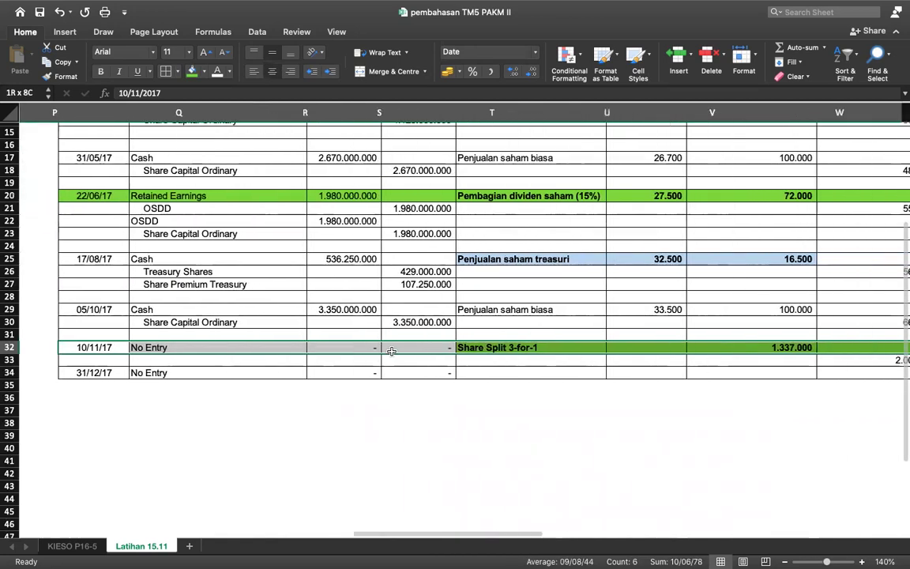
key("shift+Right")
key("shift+Right")
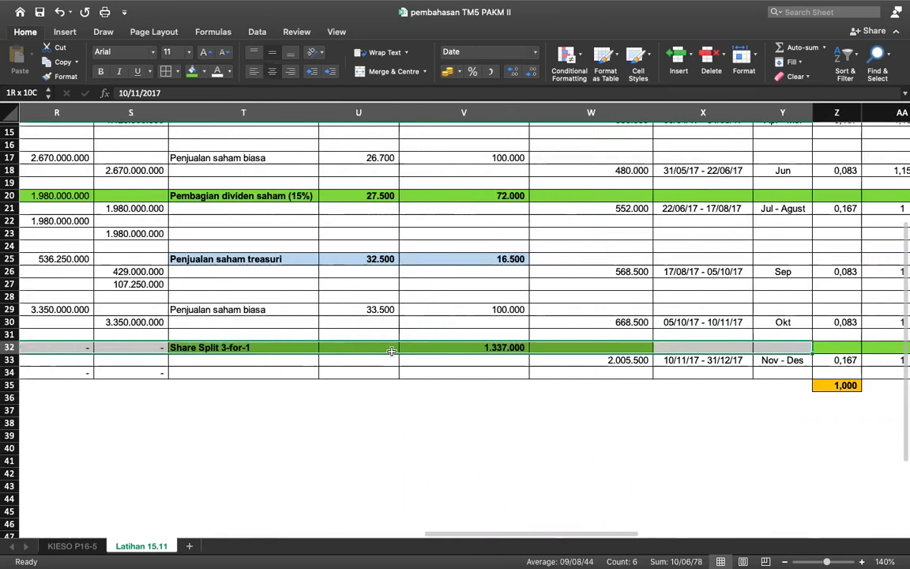
left_click(191, 71)
Review the highlighted stock dividend and share split rows across the table up to the RESTATE and WANSHO columns
scroll(429, 285, "left", 10)
scroll(429, 285, "up", 4)
scroll(429, 285, "right", 10)
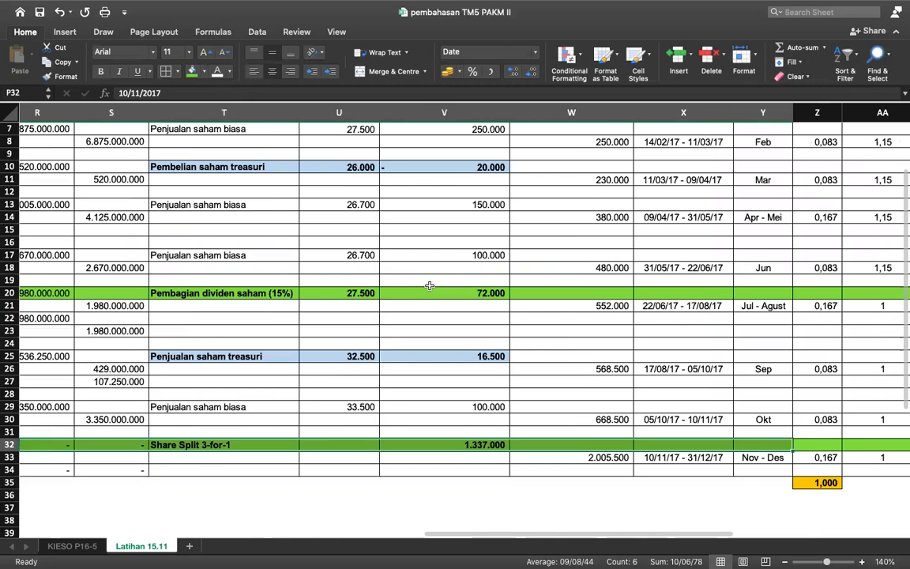
scroll(429, 285, "right", 5)
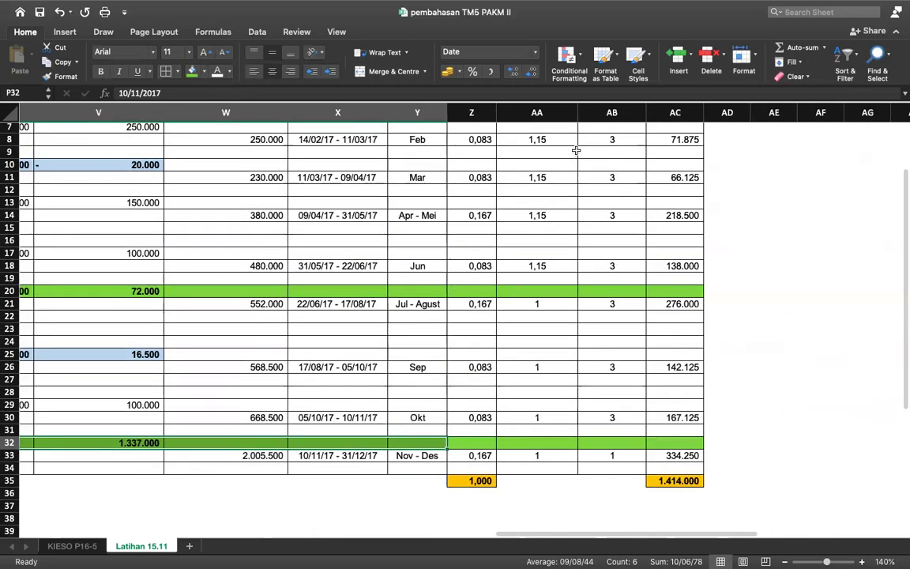
scroll(553, 229, "up", 3)
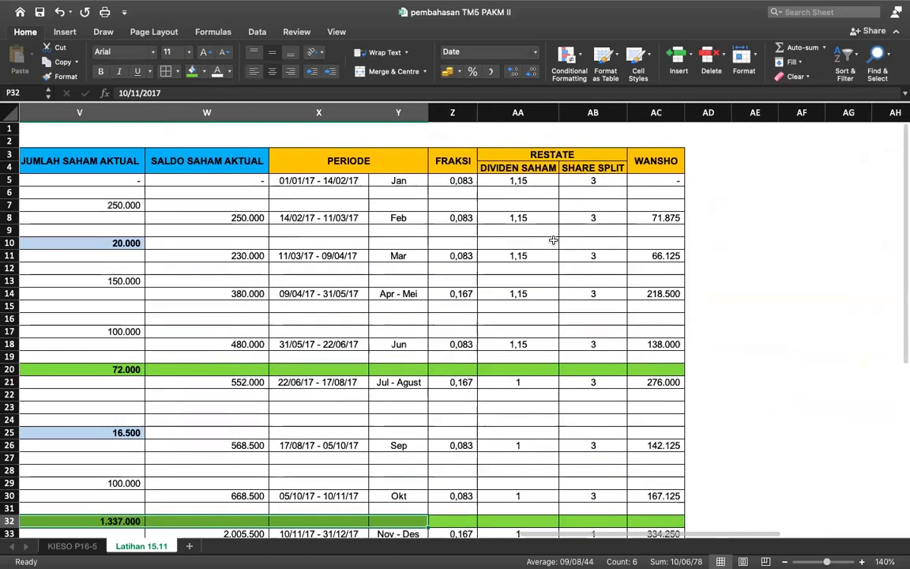
scroll(500, 344, "left", 5)
scroll(500, 344, "down", 1)
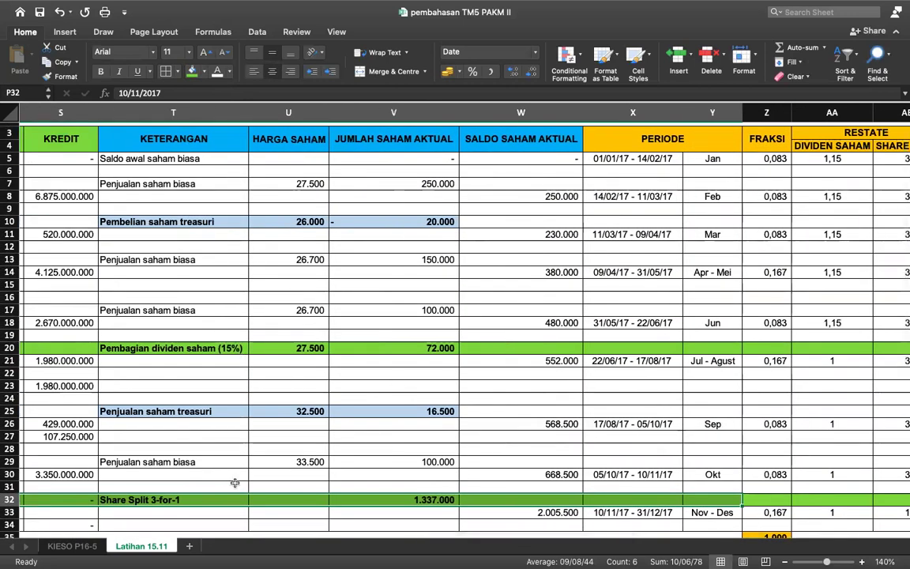
scroll(237, 482, "right", 5)
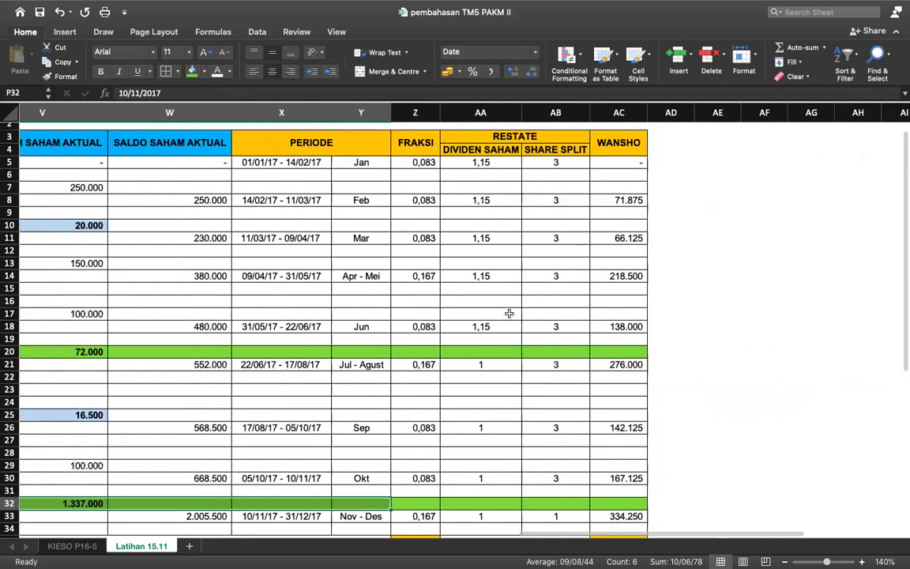
Examine the Jan row's DIVIDEN SAHAM restatement factor and compare it with the factors in the periods below
left_click(500, 162)
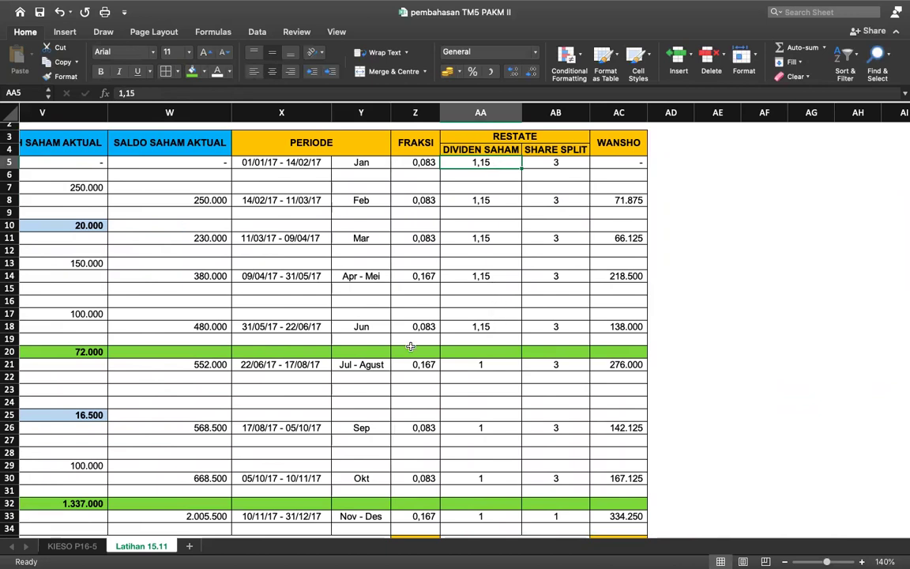
scroll(410, 346, "down", 2)
scroll(410, 345, "left", 2)
scroll(410, 346, "left", 2)
scroll(410, 346, "right", 2)
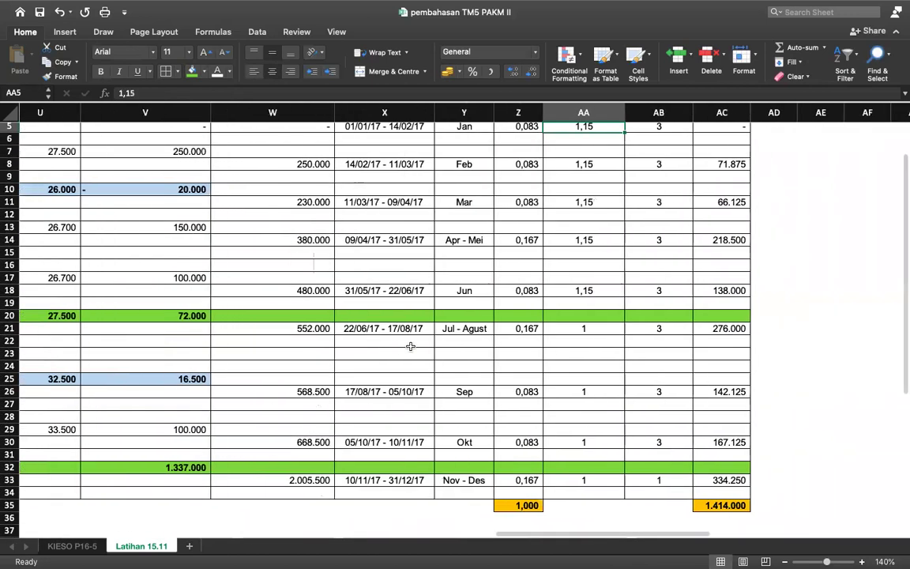
scroll(410, 346, "right", 2)
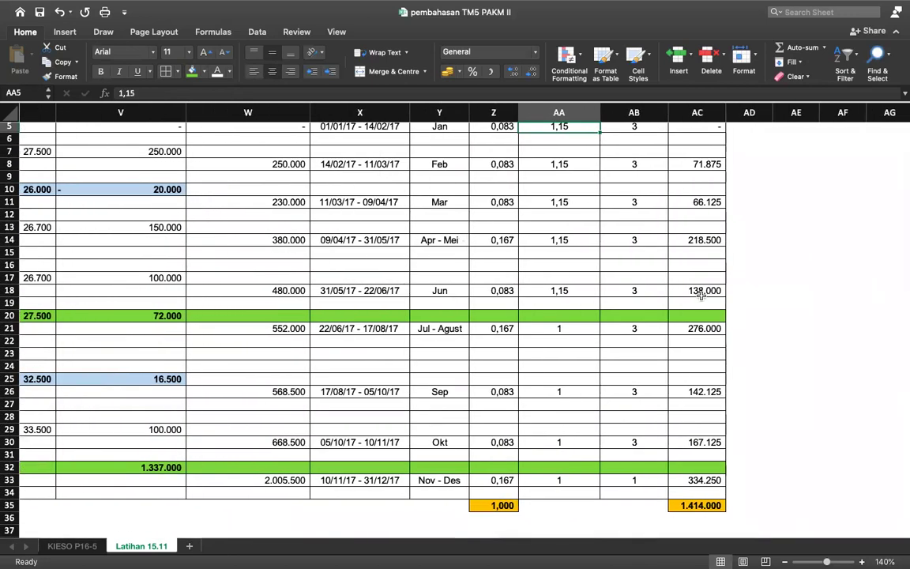
scroll(702, 294, "up", 4)
scroll(702, 293, "right", 1)
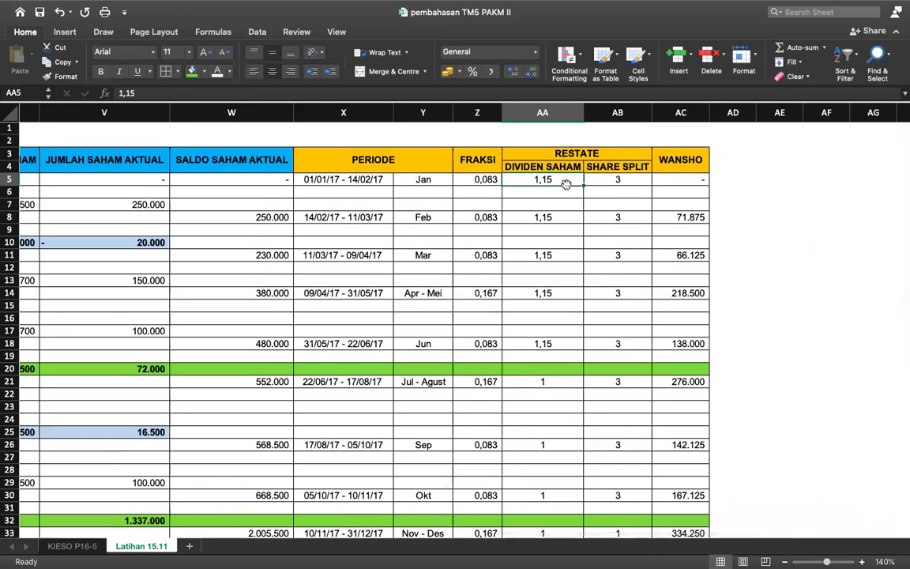
scroll(548, 284, "down", 5)
scroll(549, 284, "up", 5)
scroll(548, 284, "left", 1)
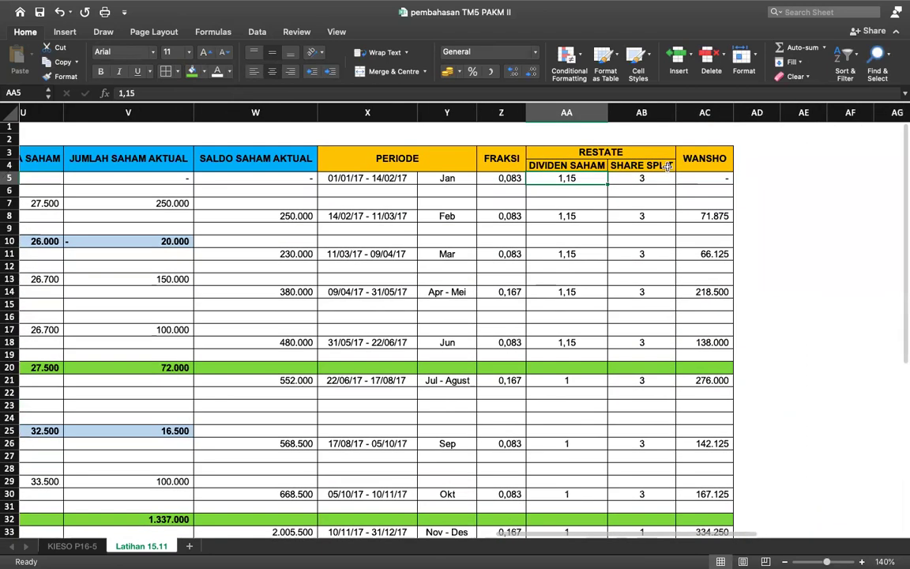
Examine the DIVIDEN SAHAM and SHARE SPLIT factors for the periods before and just after the stock dividend row
left_click_drag(580, 191, 580, 346)
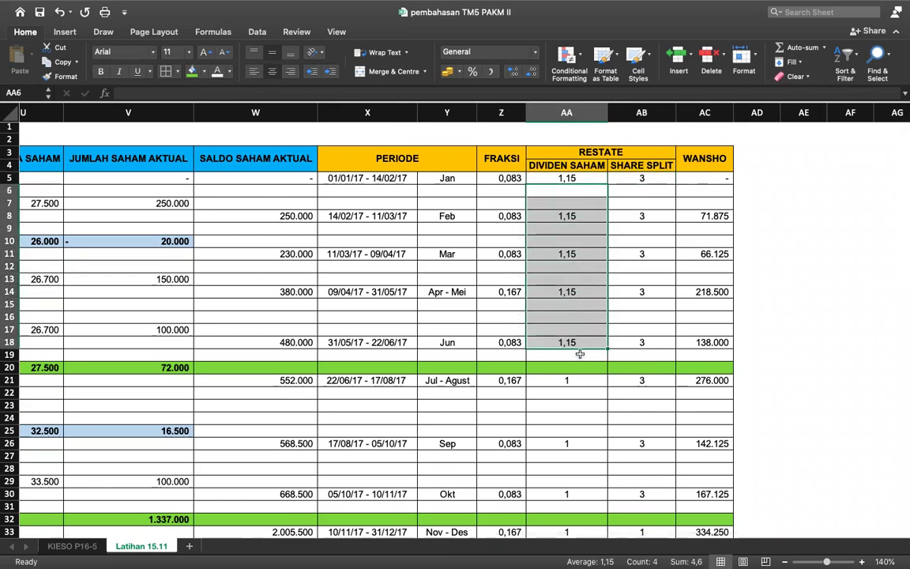
left_click(580, 354)
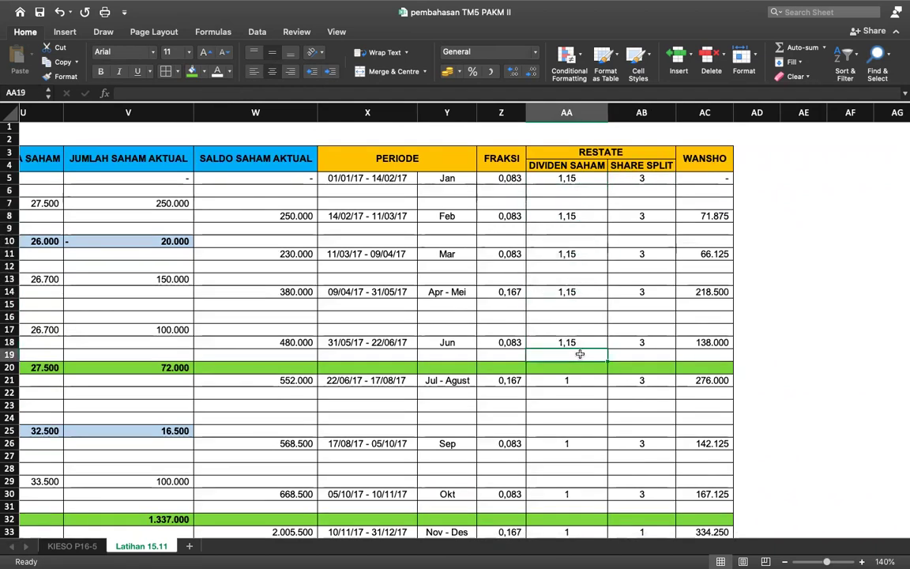
key("Up")
key("Right")
key("Right")
key("Left")
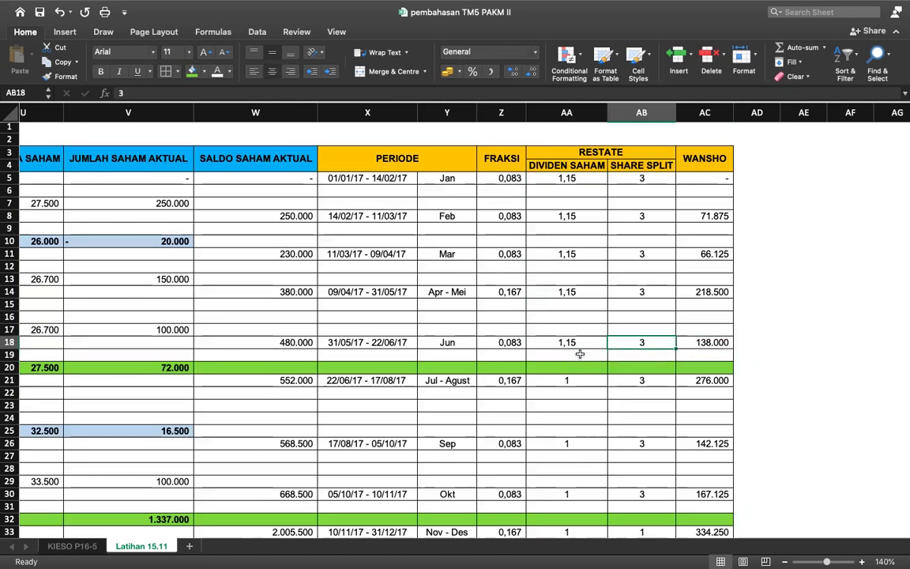
key("Down")
key("Down")
key("Down")
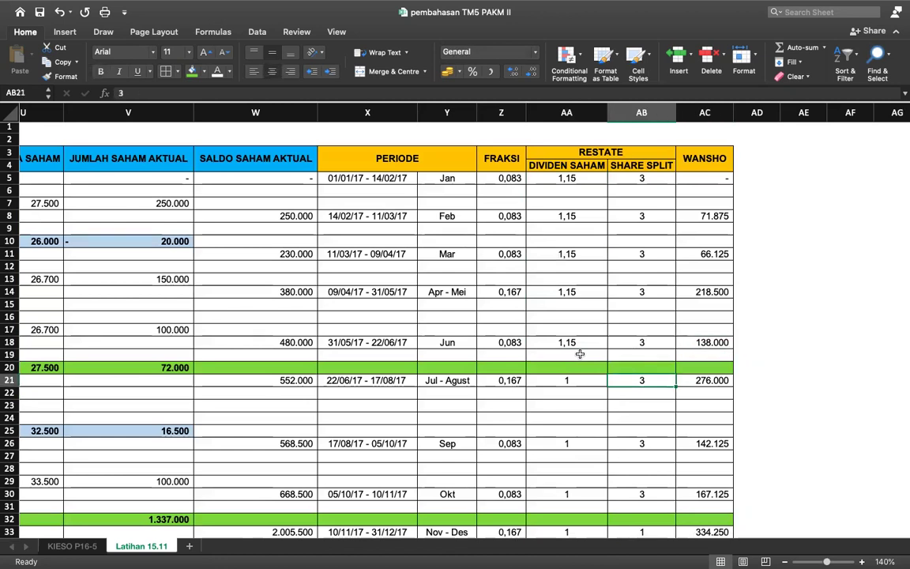
key("Left")
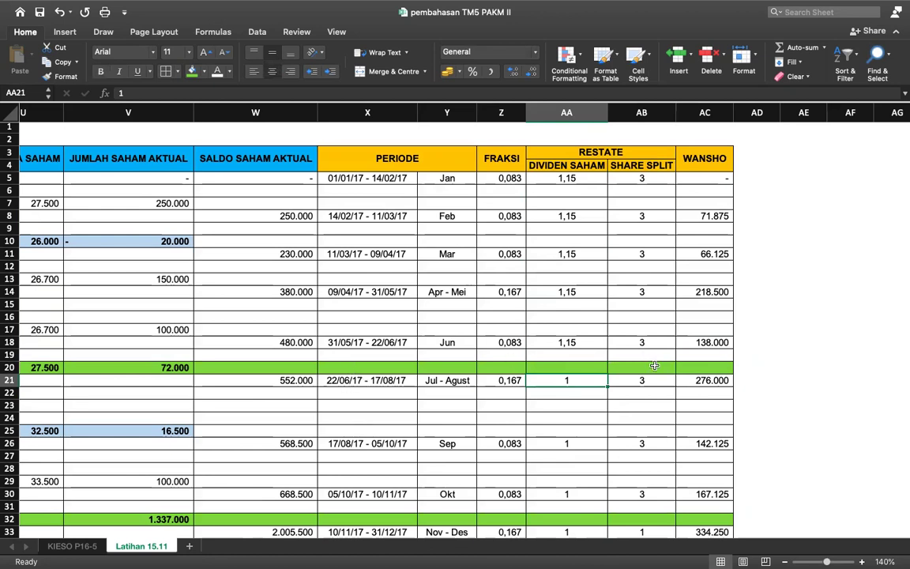
Widen the KETERANGAN column to fit the full stock dividend description
scroll(654, 365, "up", 5)
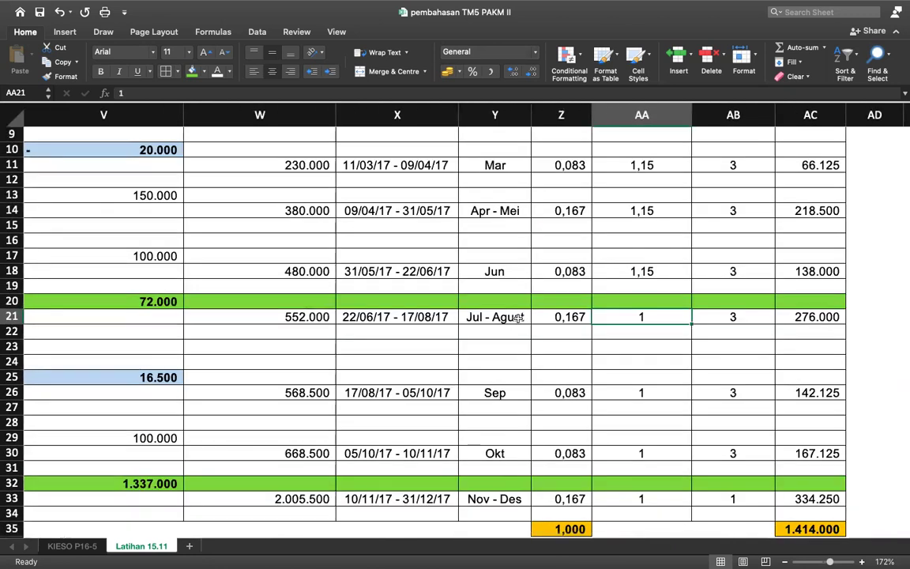
scroll(517, 317, "left", 5)
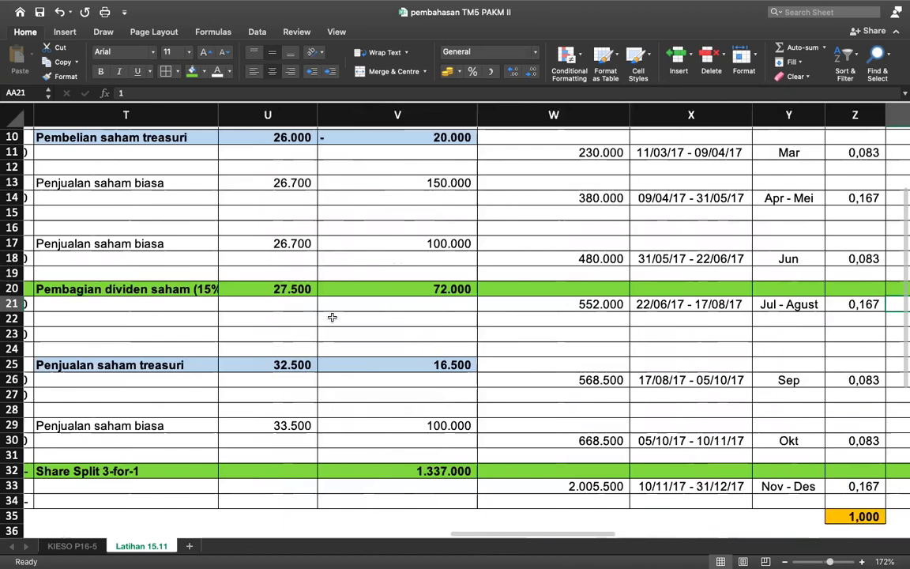
left_click_drag(217, 114, 229, 115)
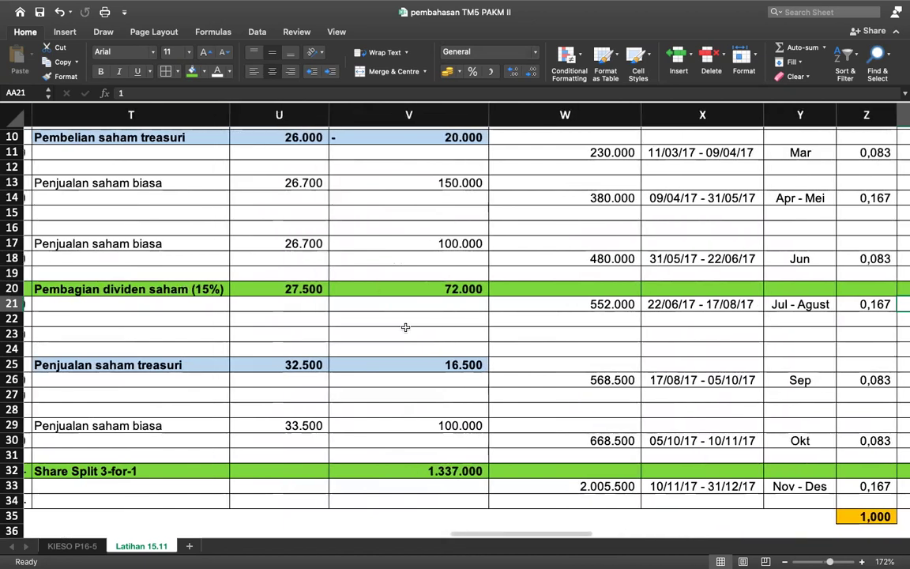
Examine the DIVIDEN SAHAM and SHARE SPLIT factors from the Jul - Agust period through the Nov - Des period
scroll(405, 327, "right", 5)
scroll(405, 327, "right", 1)
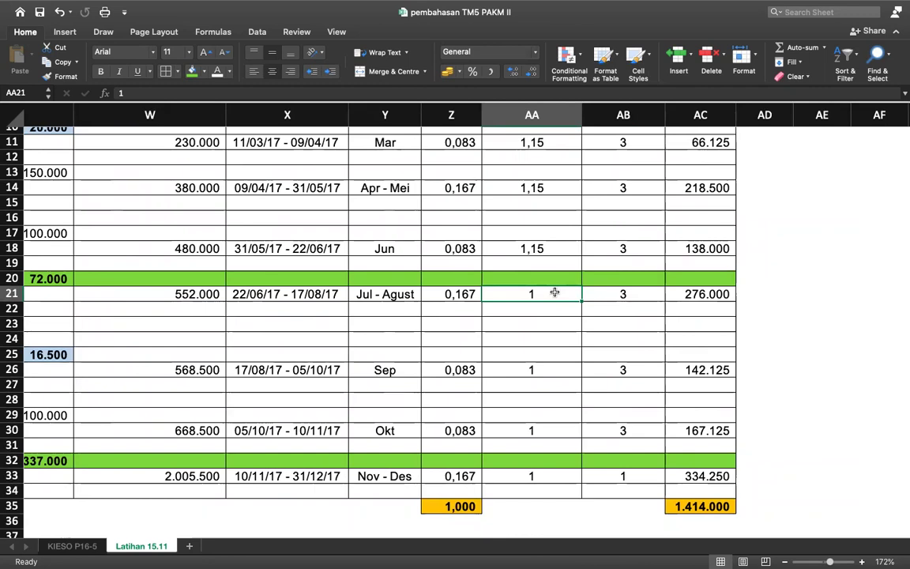
key("Right")
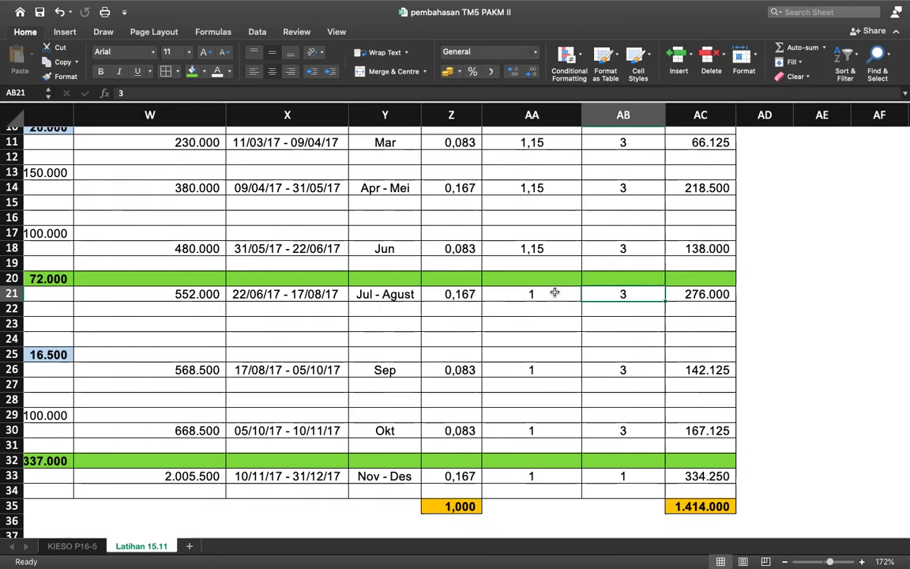
left_click(545, 373)
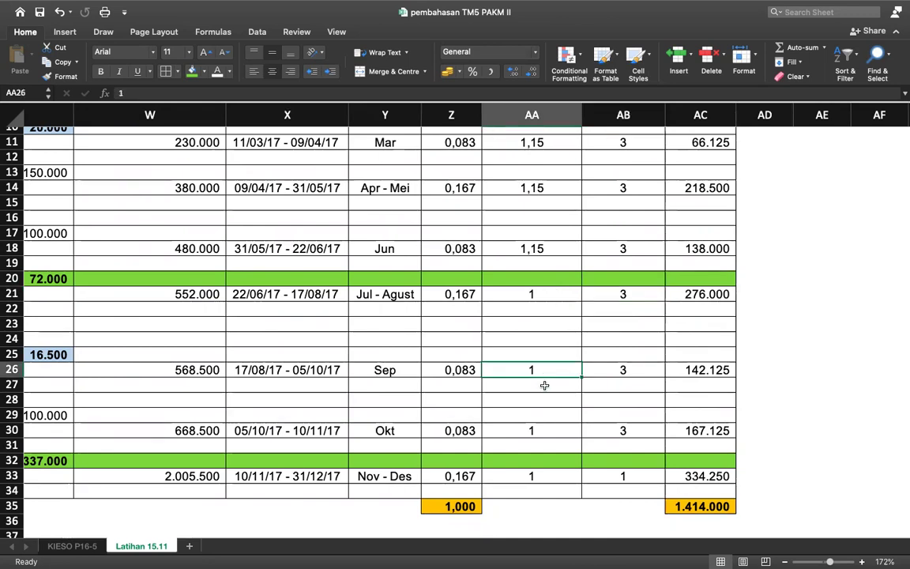
left_click(544, 428)
left_click(544, 460)
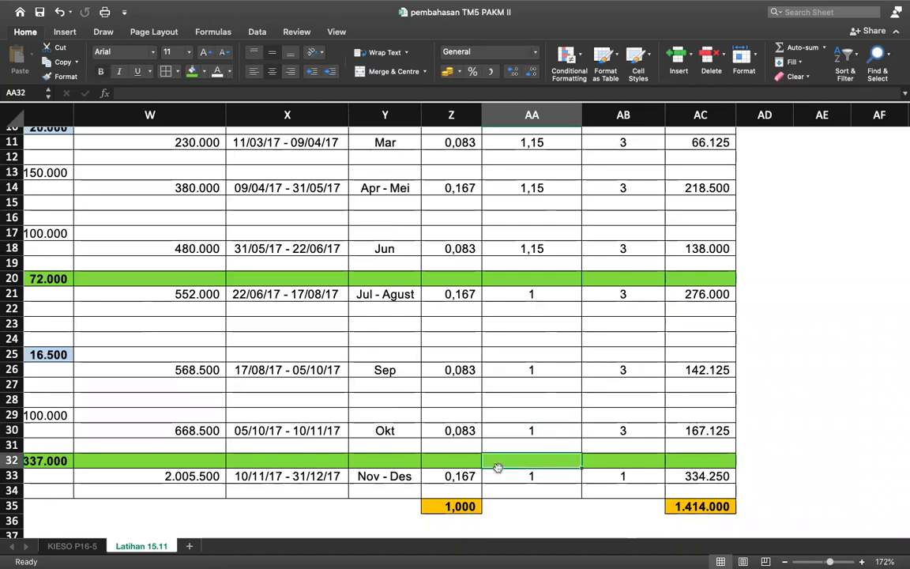
left_click(543, 476)
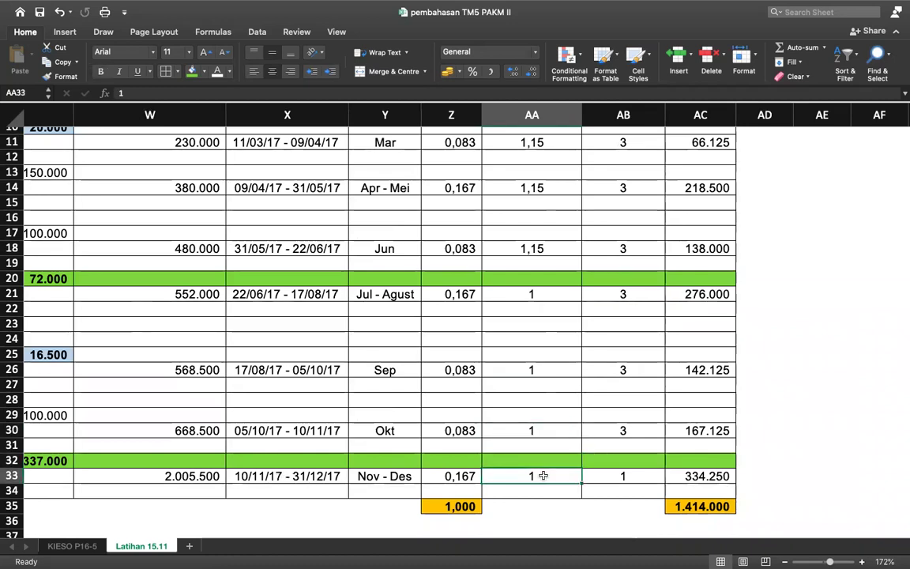
key("Right")
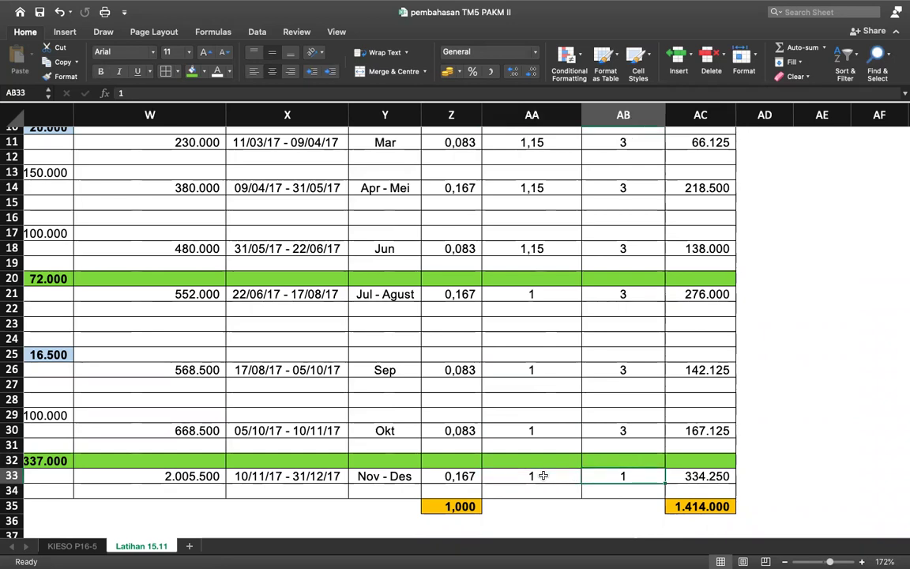
scroll(663, 383, "up", 5)
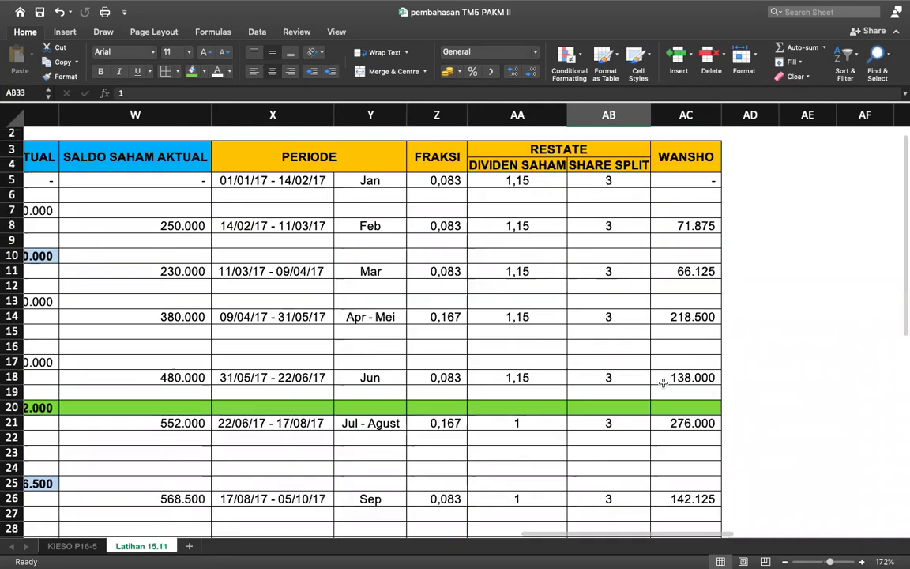
Examine the WANSHO formulas in the Jan, Okt and Nov - Des rows and the cells they multiply
left_click(693, 197)
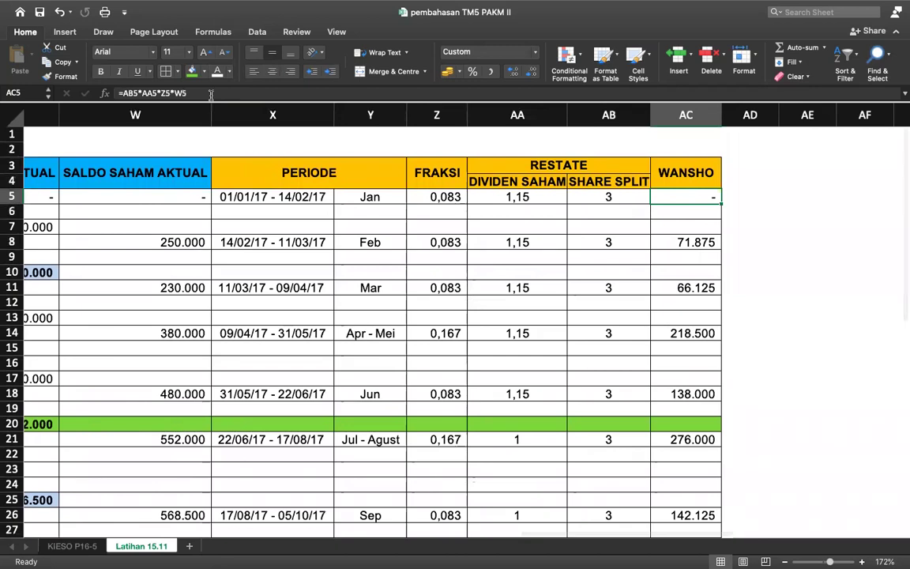
key("F2")
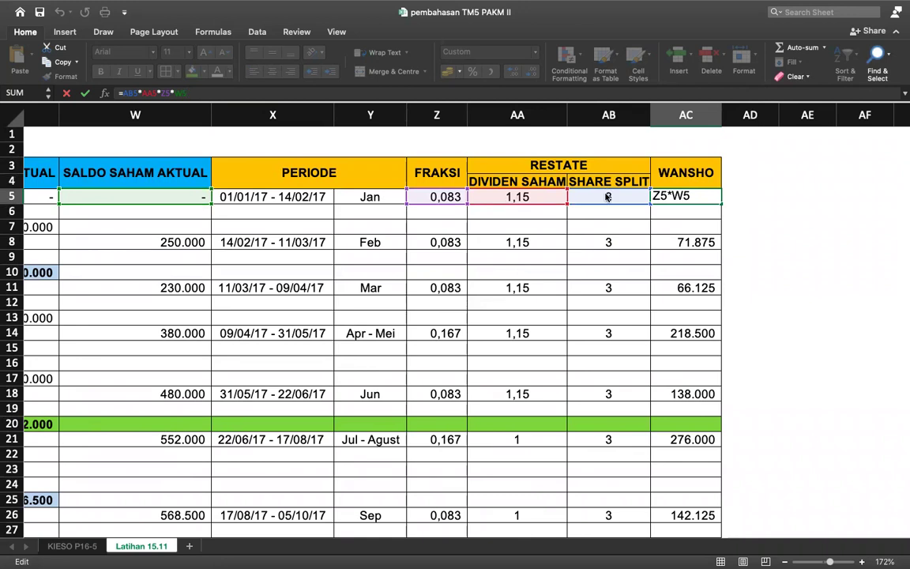
key("Return")
scroll(715, 406, "down", 5)
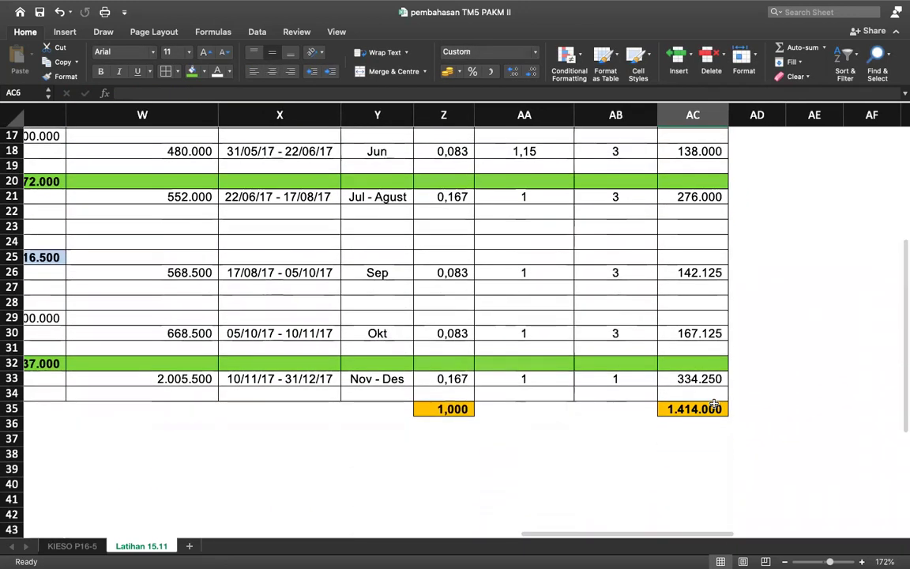
left_click(701, 332)
left_click(223, 95)
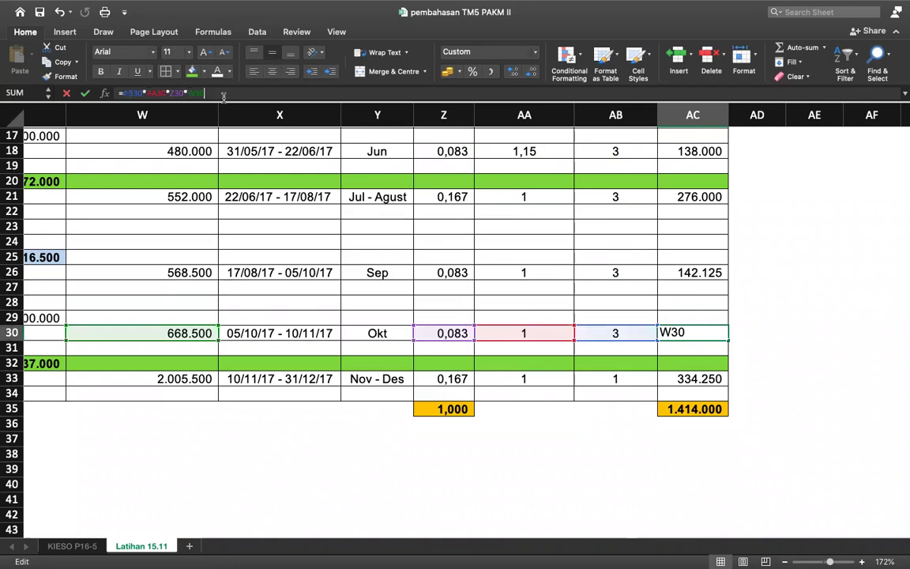
key("Return")
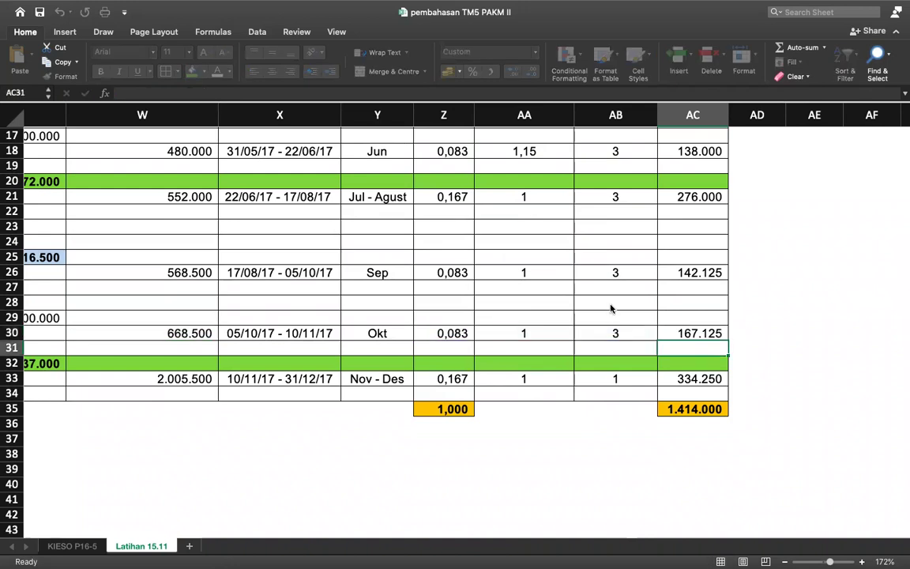
left_click(691, 380)
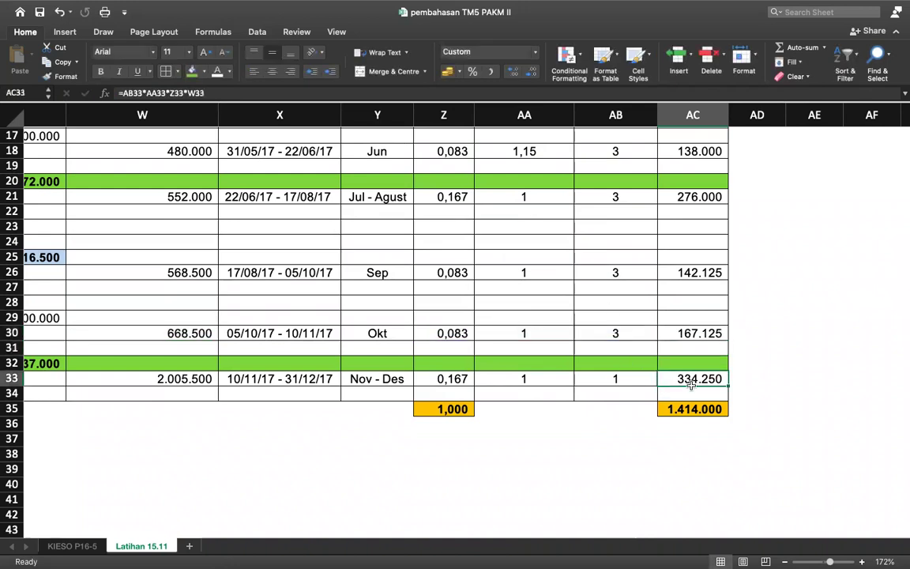
Examine the total formula beneath the WANSHO column and the range it sums, leaving the formula as it is
left_click(697, 408)
left_click(201, 88)
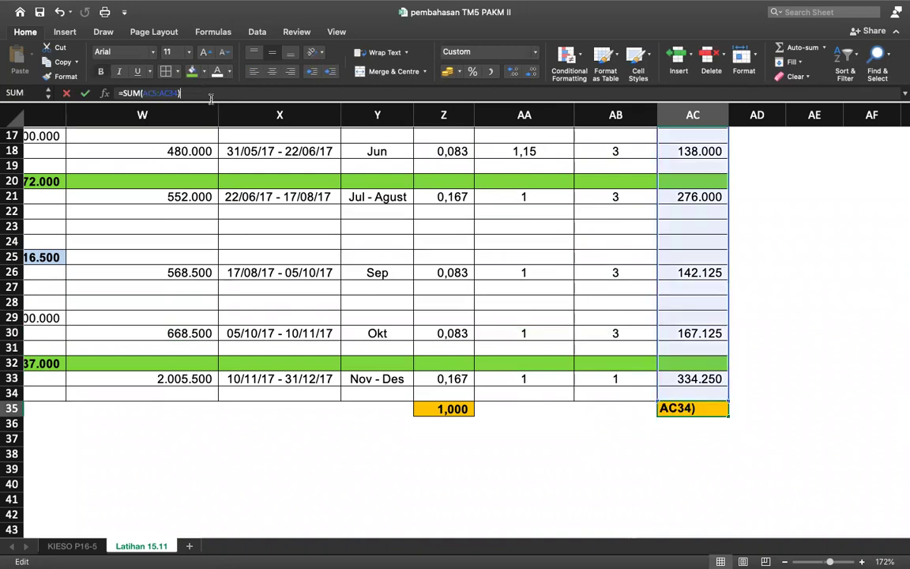
scroll(412, 344, "up", 5)
scroll(412, 343, "down", 5)
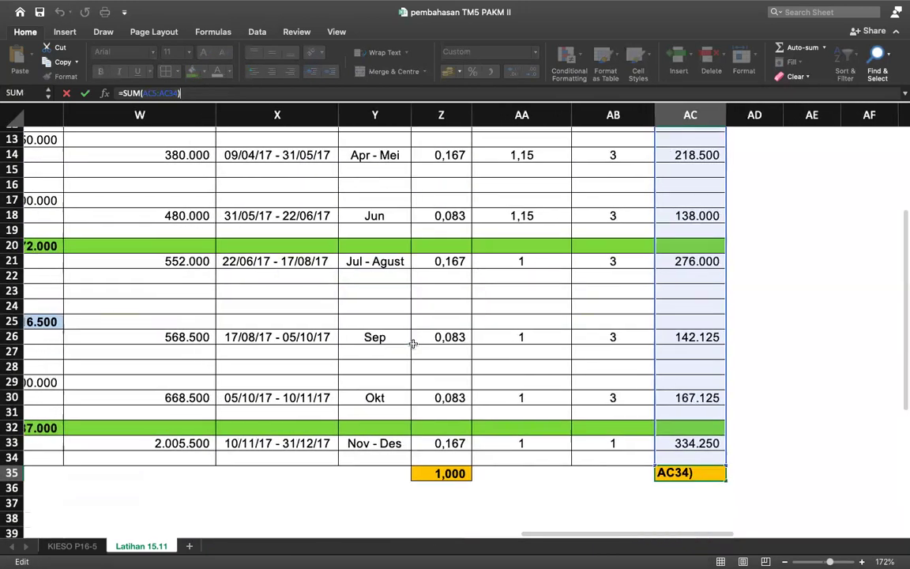
key("Return")
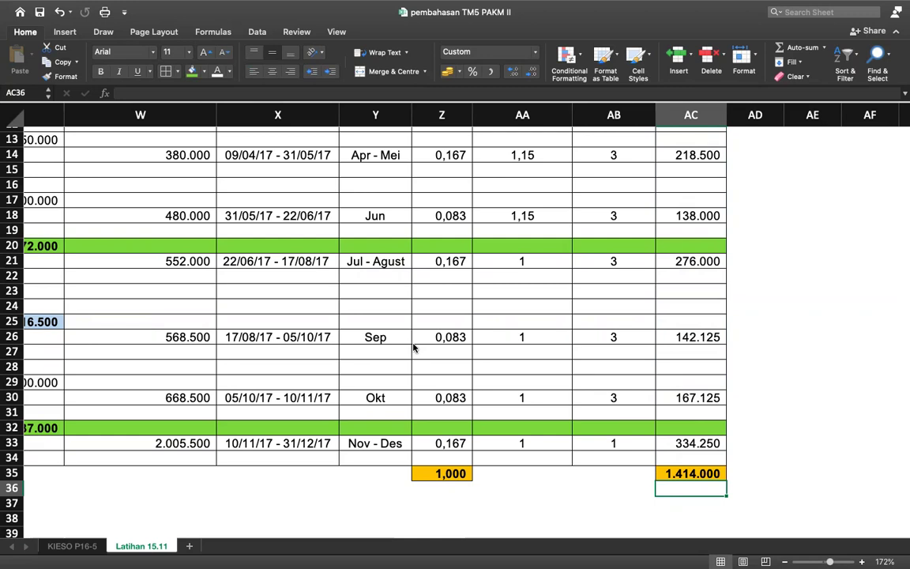
scroll(412, 347, "up", 10)
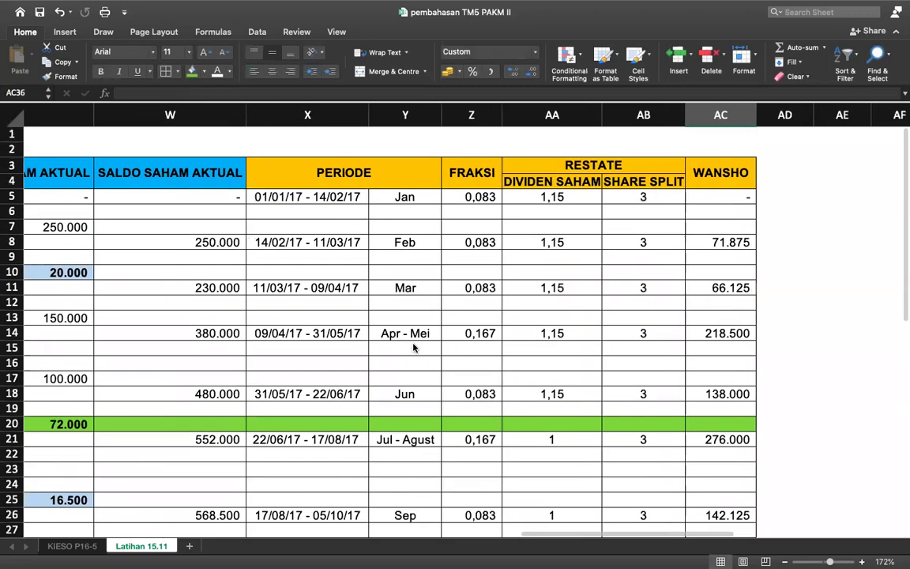
scroll(412, 348, "left", 10)
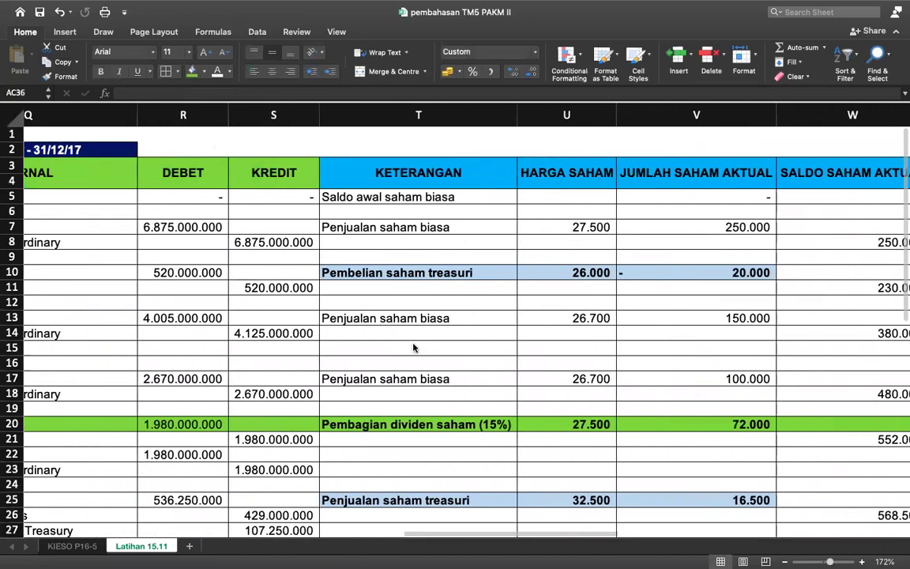
scroll(412, 347, "down", 10)
scroll(412, 347, "right", 5)
scroll(412, 348, "up", 2)
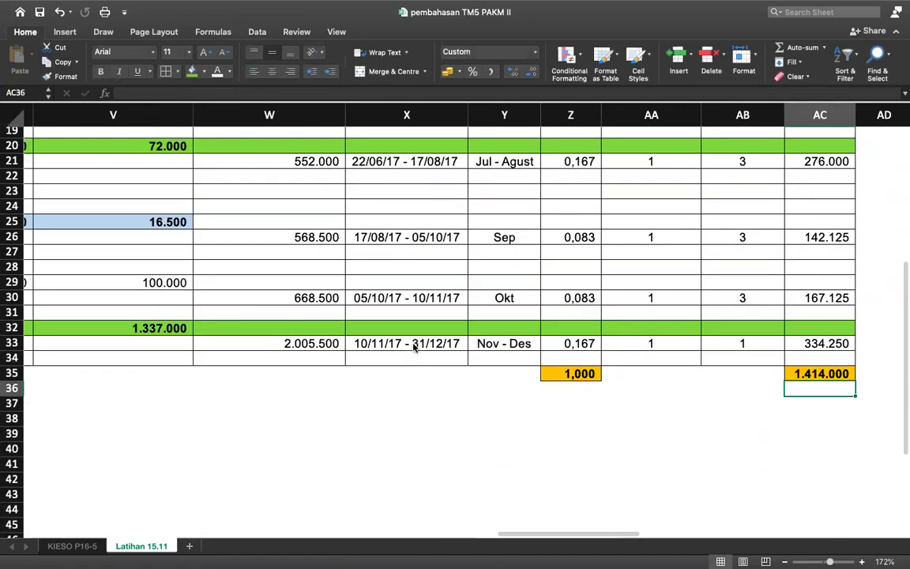